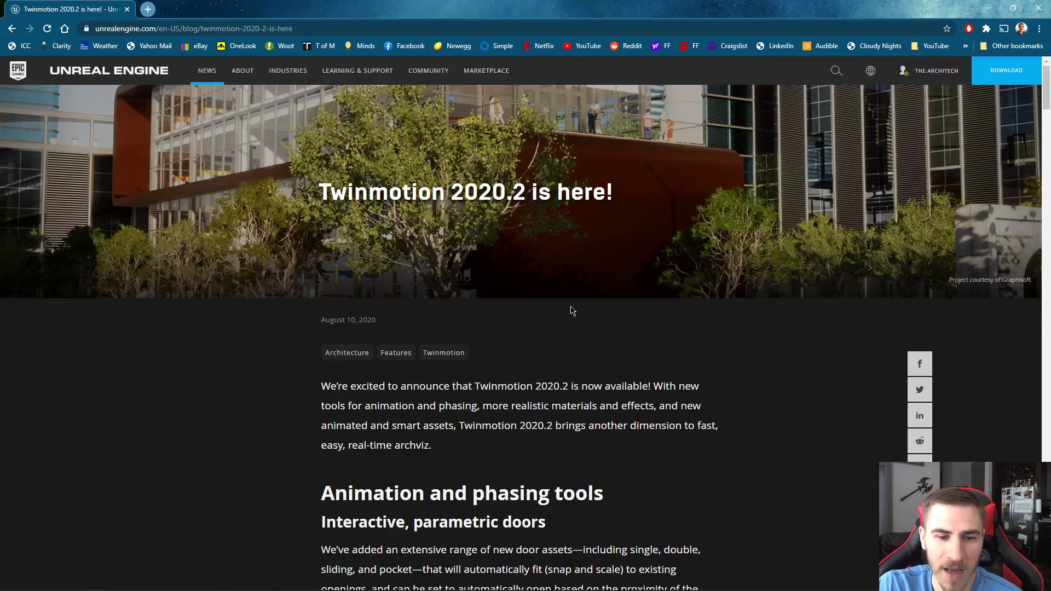
Step: Read the Twinmotion 2020.2 release notes on animation and phasing tools, focusing on interactive, parametric doors
scroll(572, 310, down, 1)
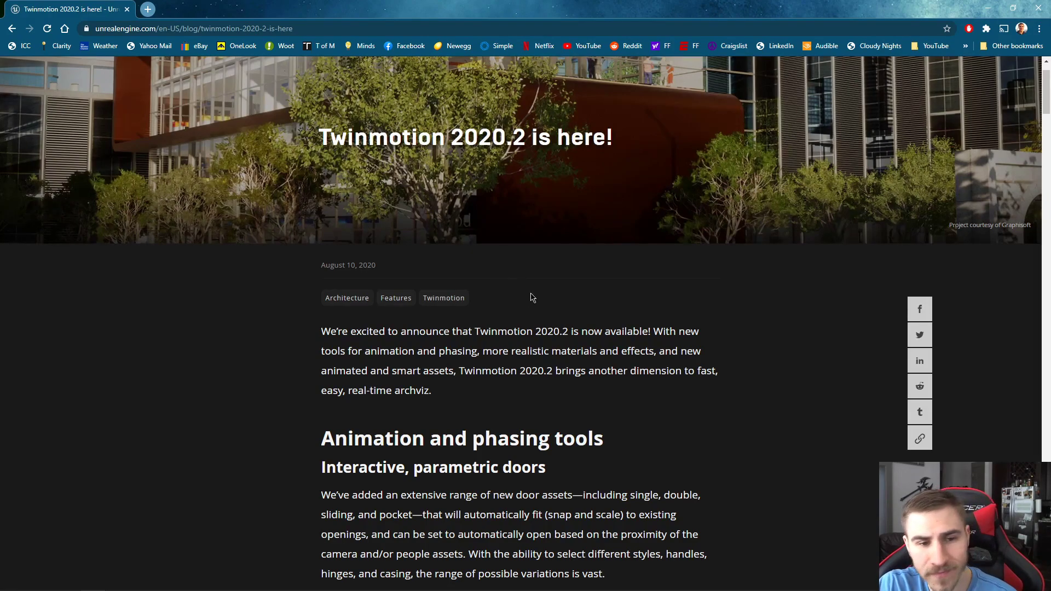
scroll(534, 296, down, 1)
scroll(482, 389, down, 1)
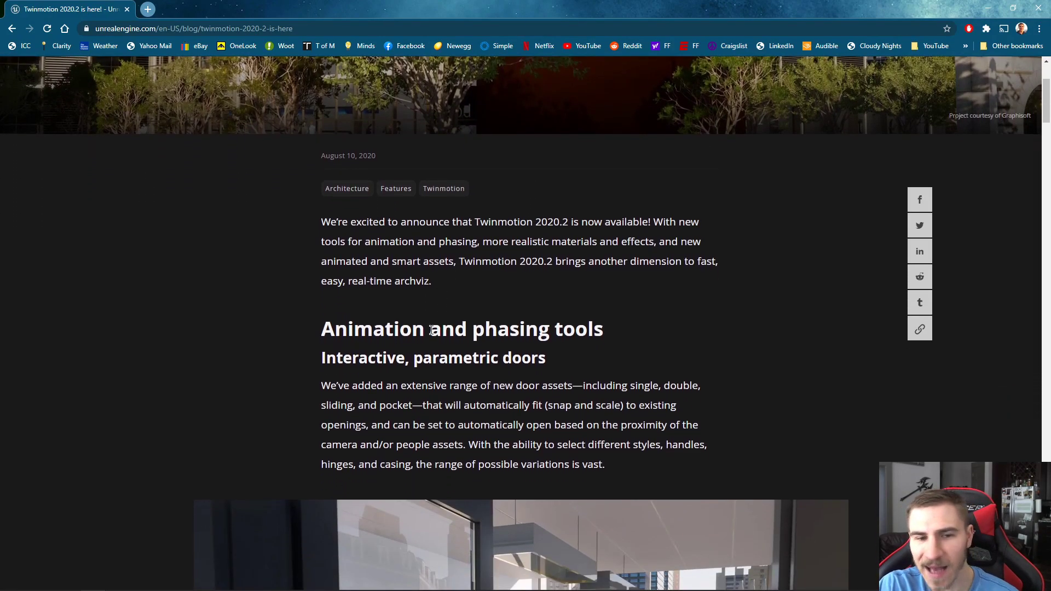
scroll(432, 330, down, 1)
scroll(544, 268, down, 1)
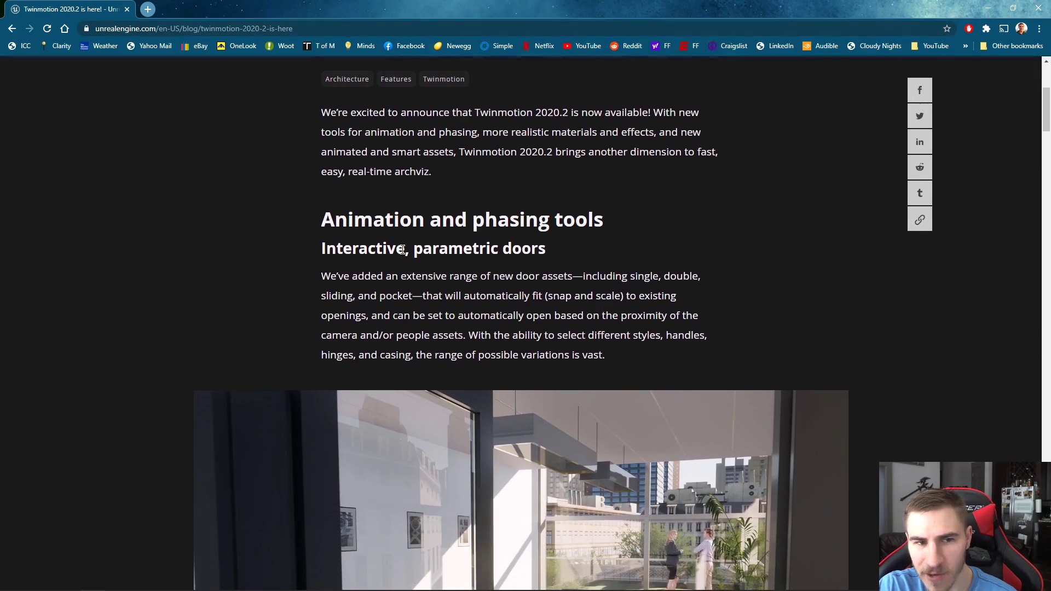
scroll(402, 250, down, 2)
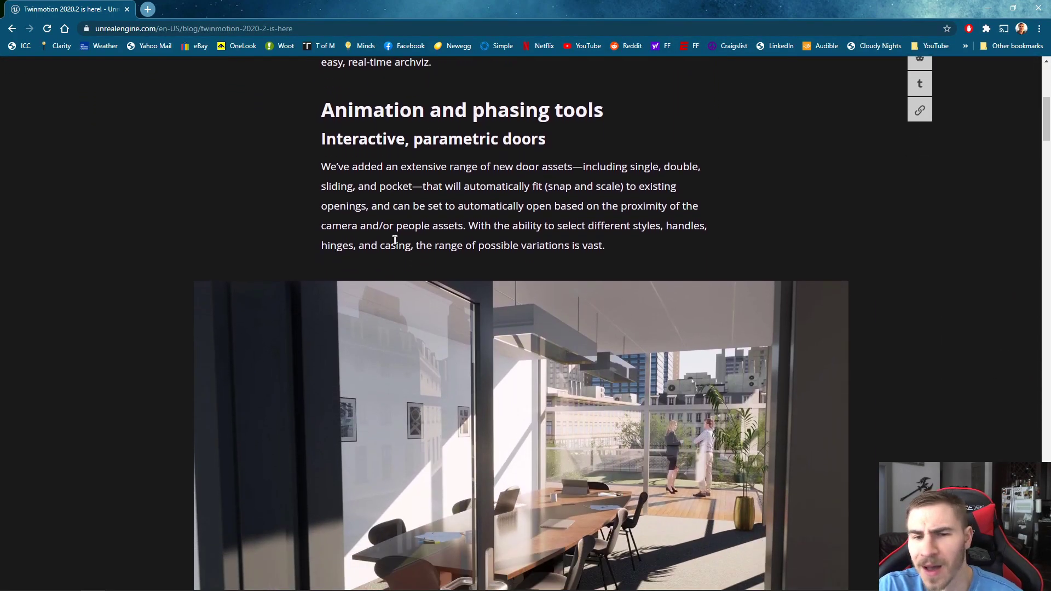
scroll(395, 240, down, 1)
scroll(392, 236, up, 1)
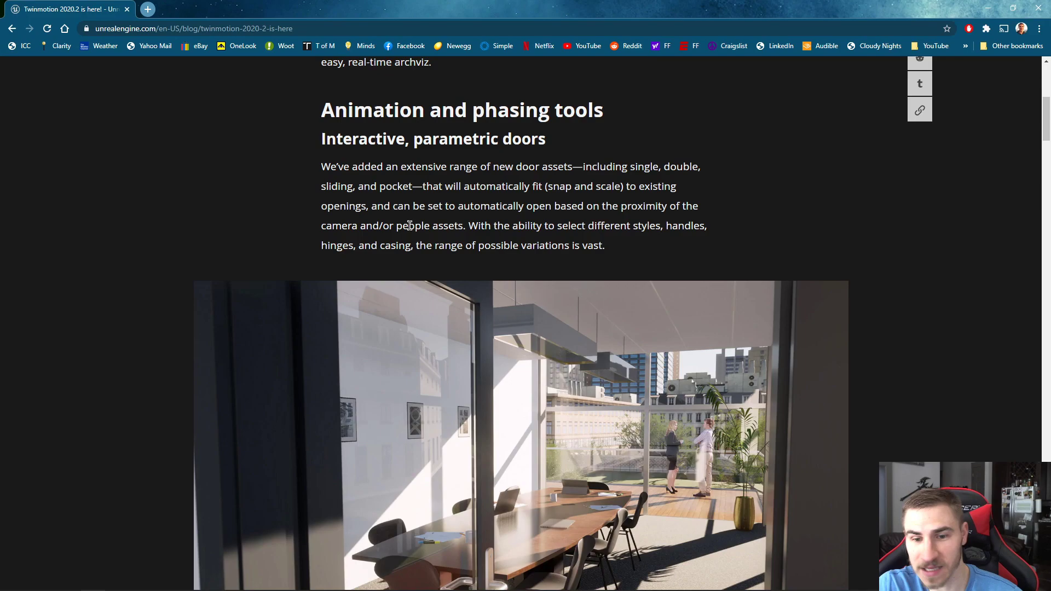
scroll(529, 184, down, 2)
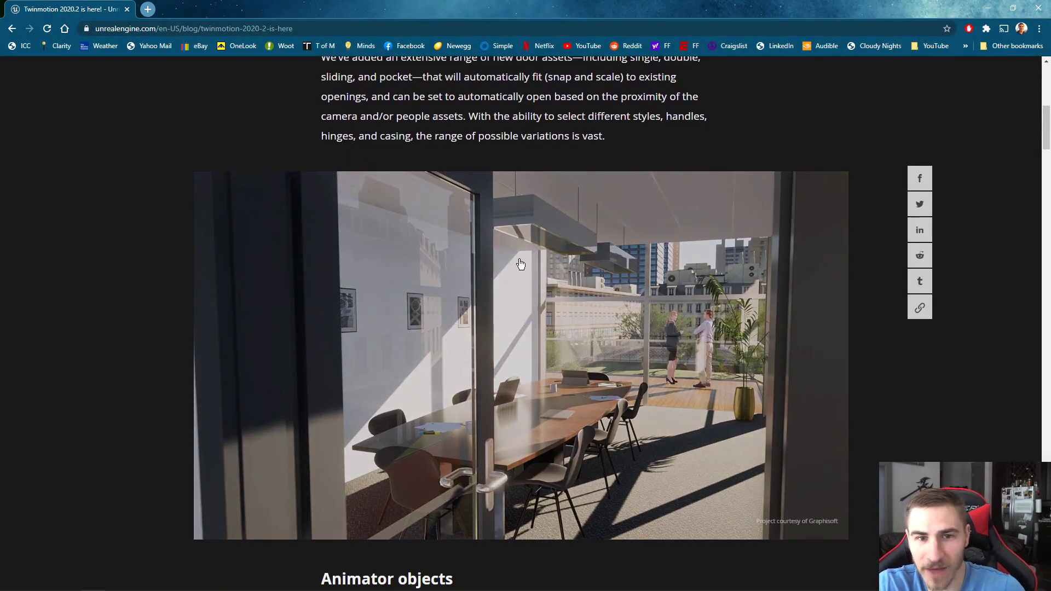
scroll(521, 264, up, 2)
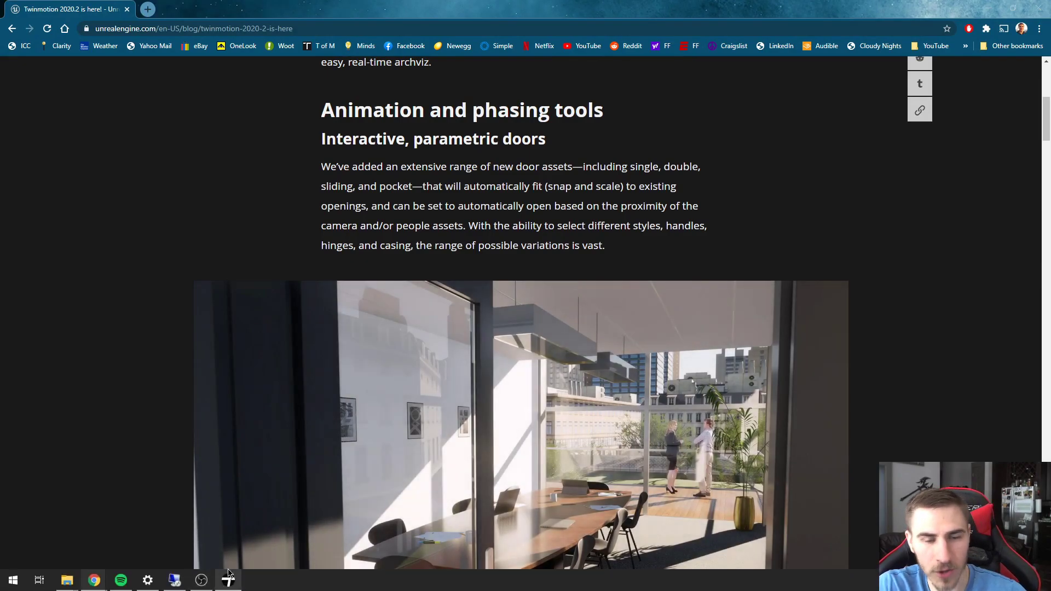
Step: Switch to Twinmotion and open the Rotating doors collection in the object library
click(229, 580)
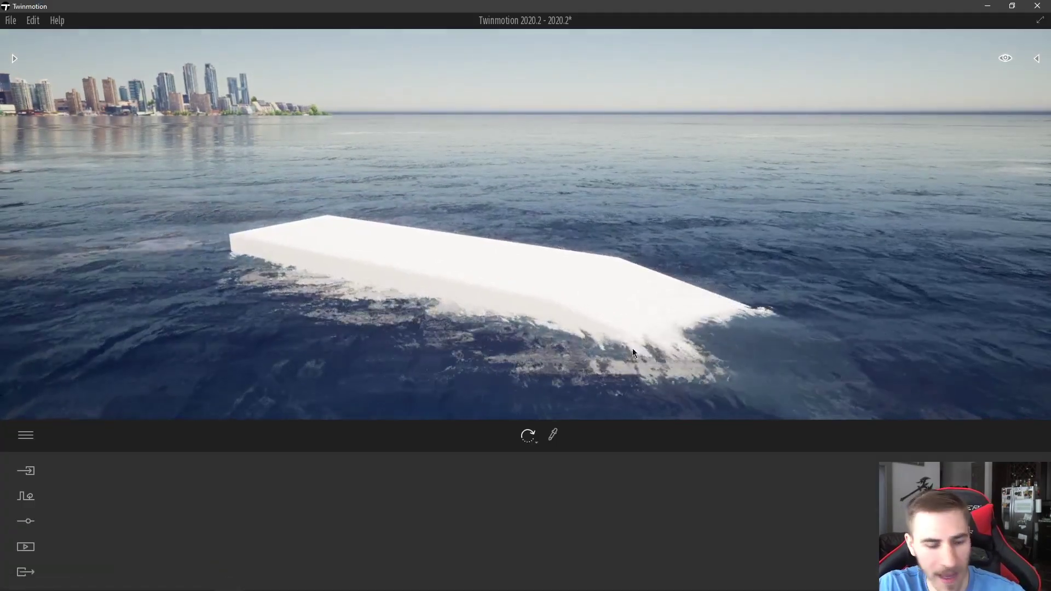
key(w)
right_drag(530, 301, 525, 317)
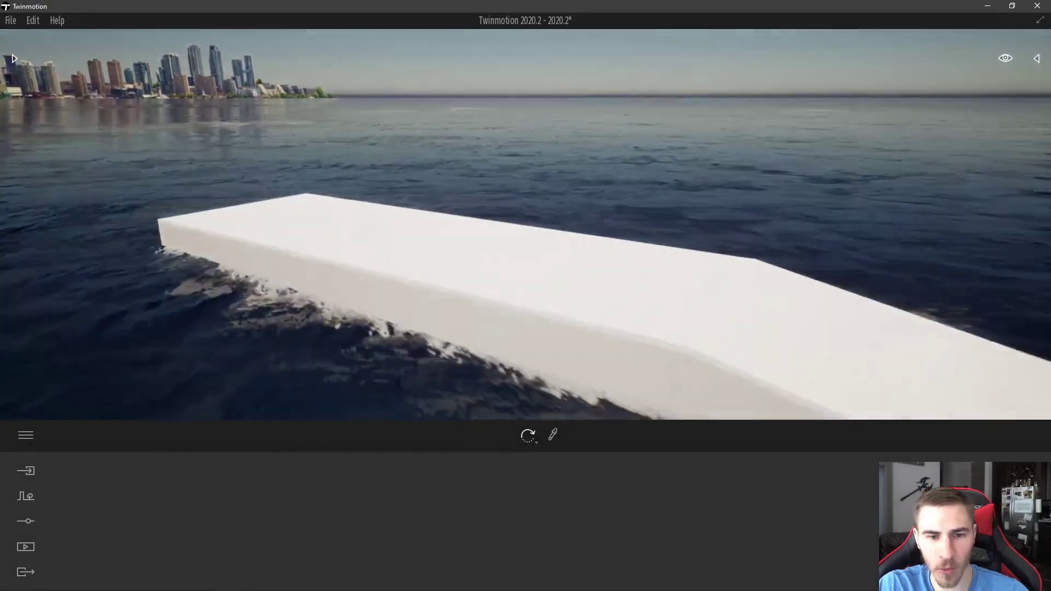
click(14, 58)
mouse_move(100, 110)
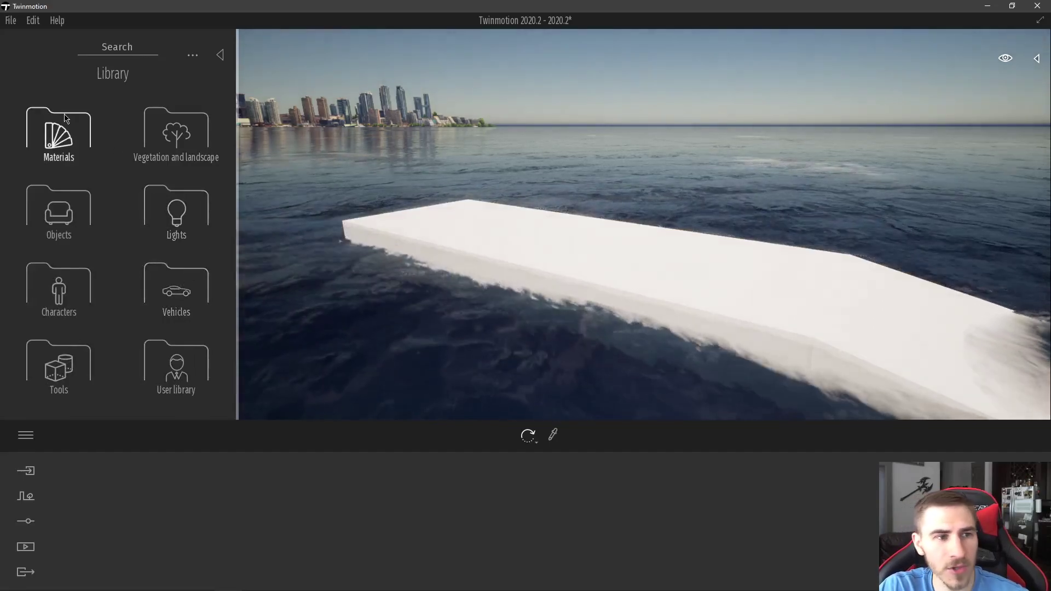
click(58, 215)
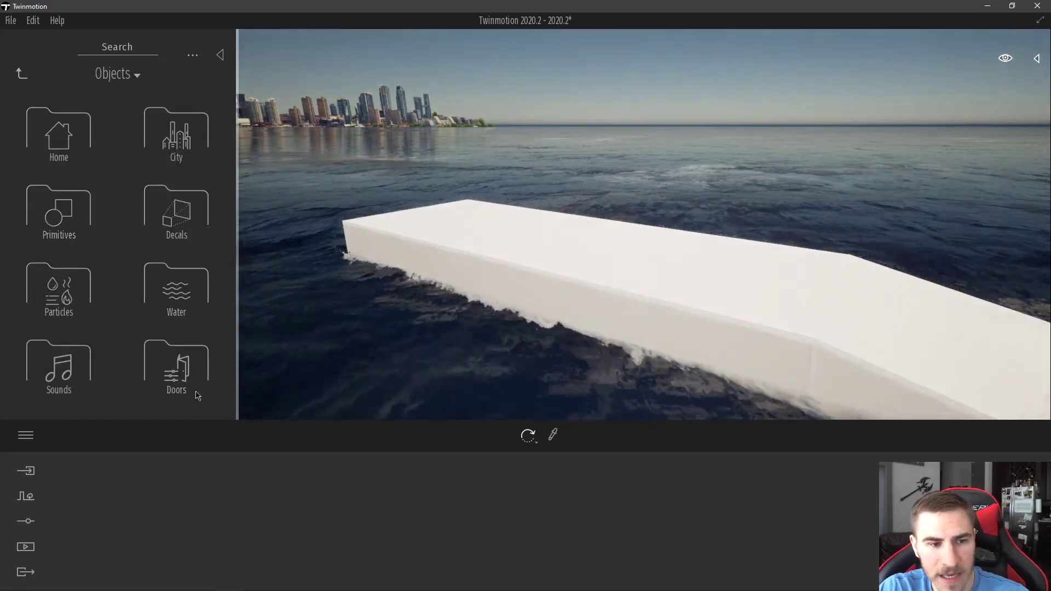
click(174, 366)
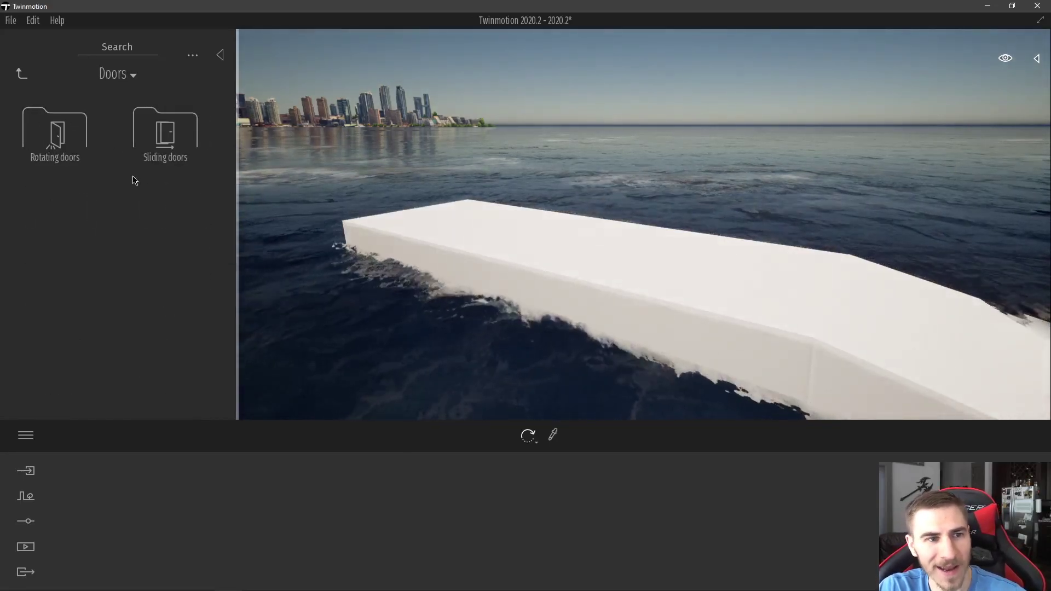
click(87, 142)
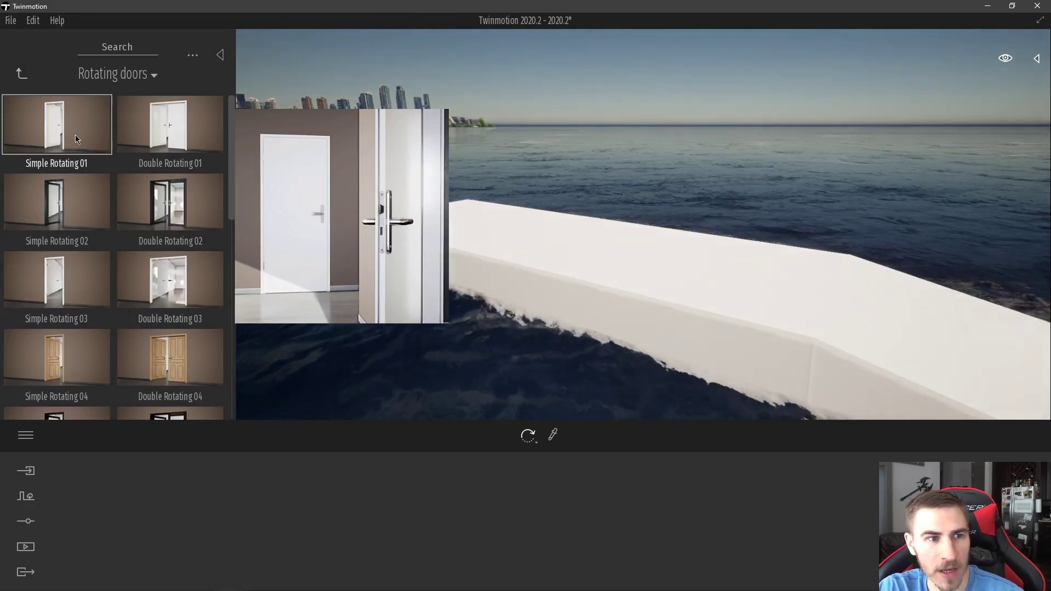
Step: Place a Simple Rotating 01 door near the far end of the white platform
drag(75, 137, 462, 219)
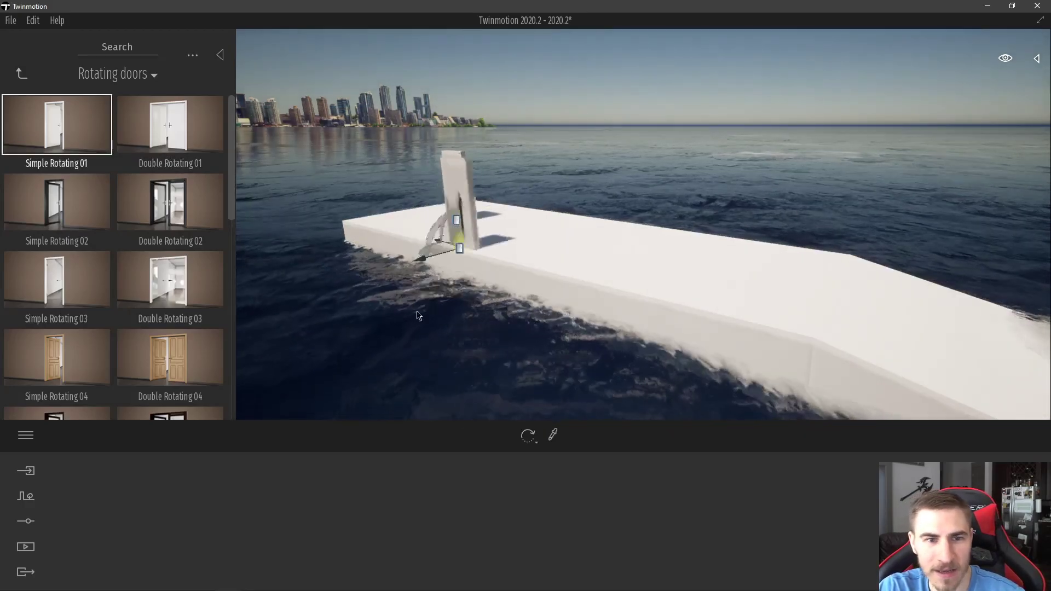
key(w)
right_drag(416, 311, 416, 308)
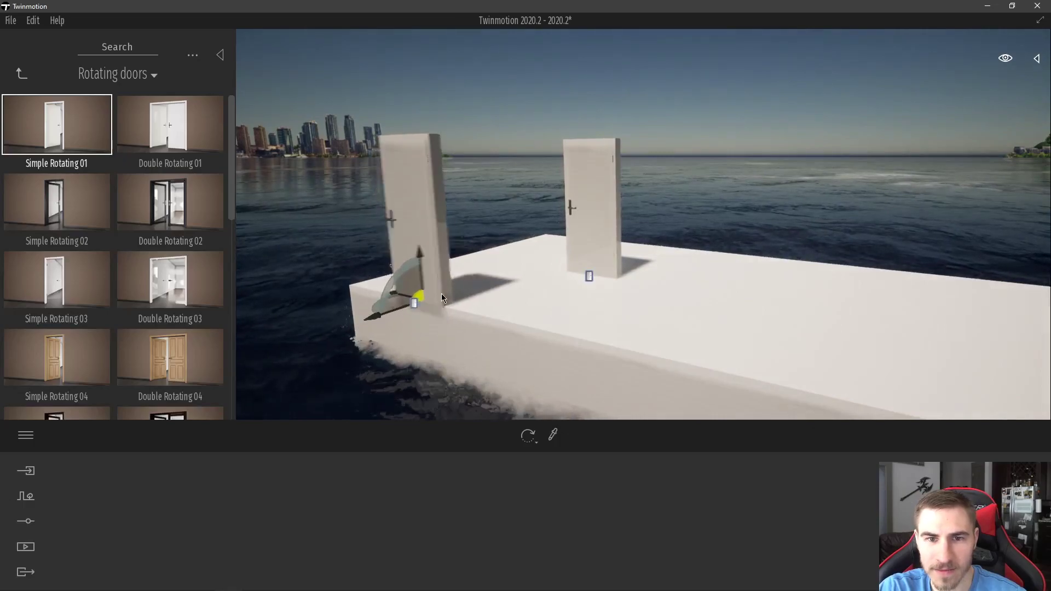
Step: Place a Double Rotating 02 door on the platform beside the white single door, and end the placement
click(156, 203)
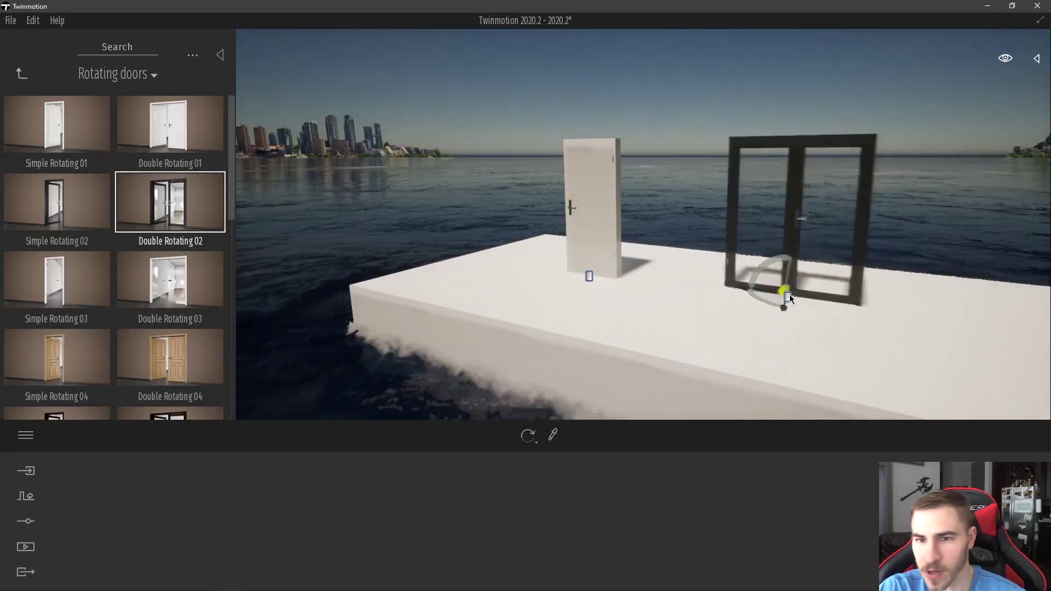
click(779, 314)
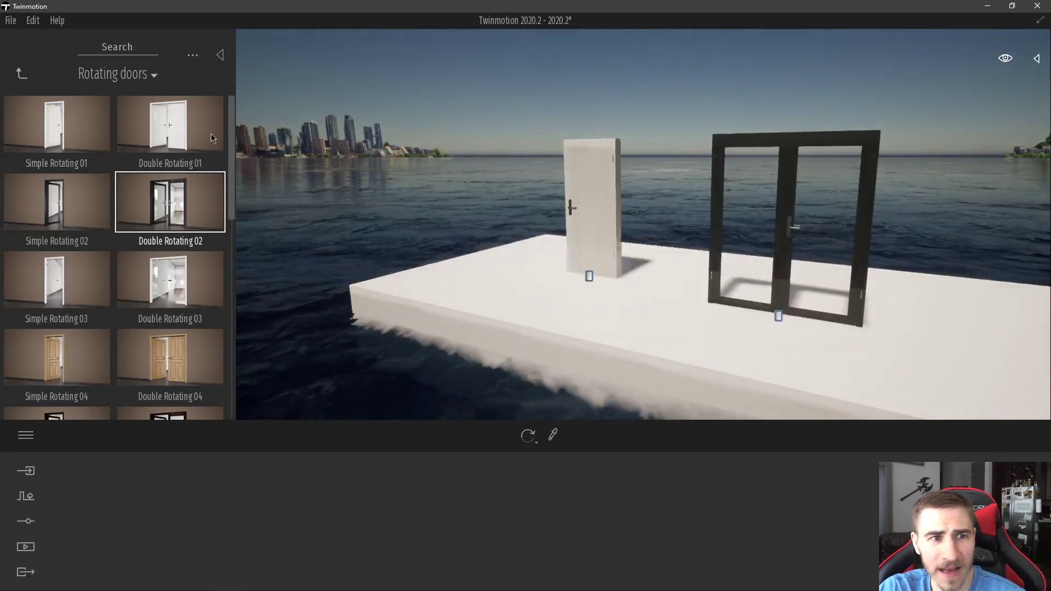
click(220, 56)
key(w)
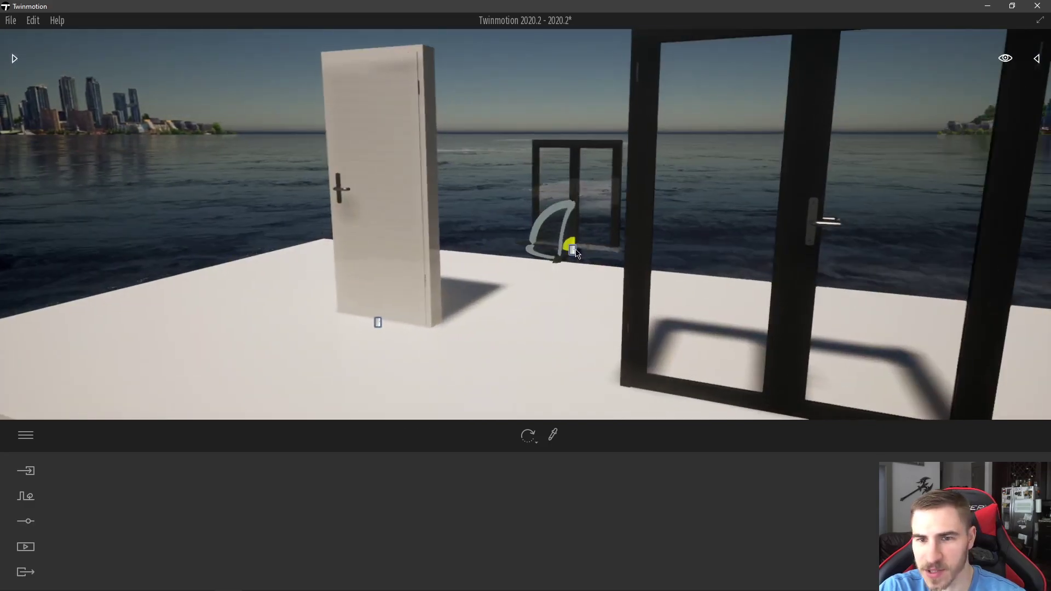
key(d)
mouse_move(576, 253)
right_down()
mouse_move(591, 253)
mouse_move(576, 246)
right_up()
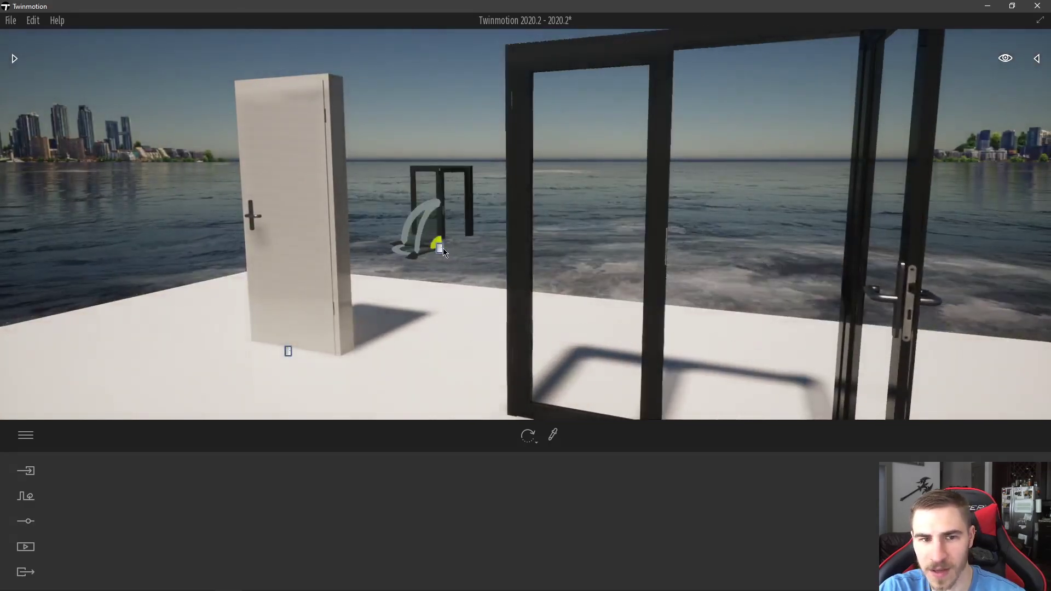
key(Escape)
Step: Move the camera toward, through and away from the two rotating doors to examine their automatic opening
right_drag(443, 248, 520, 244)
key(a)
key(s)
key(w)
key(a)
key(d)
key(s)
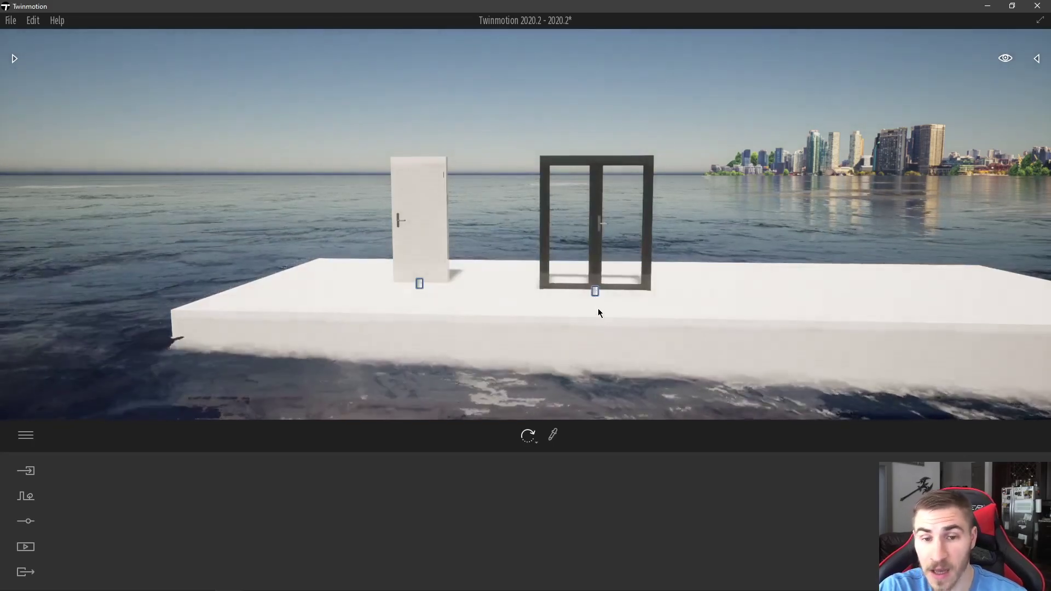
key(w)
right_drag(598, 308, 574, 310)
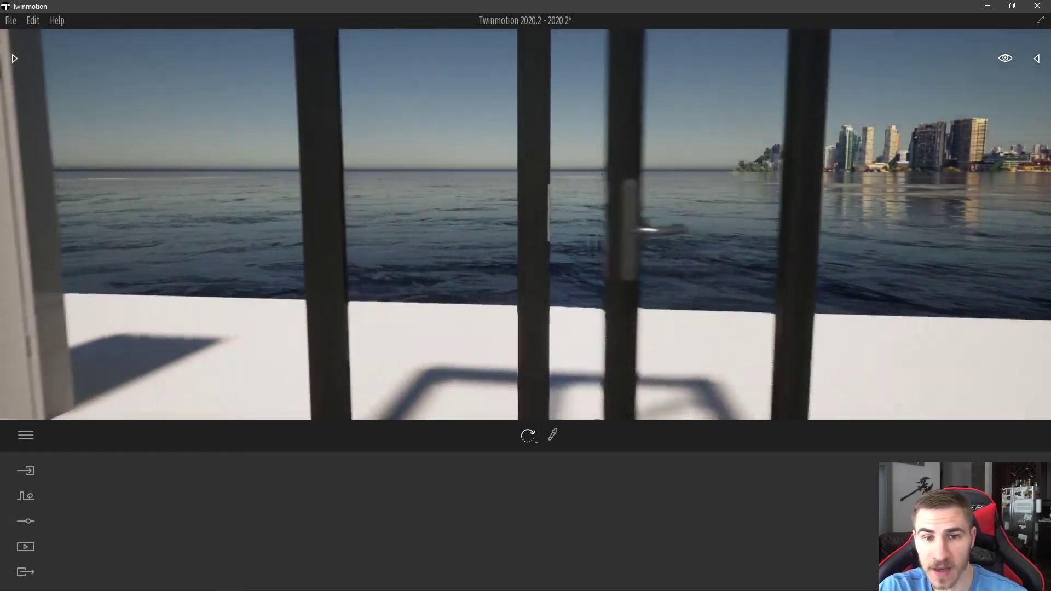
drag(601, 260, 604, 315)
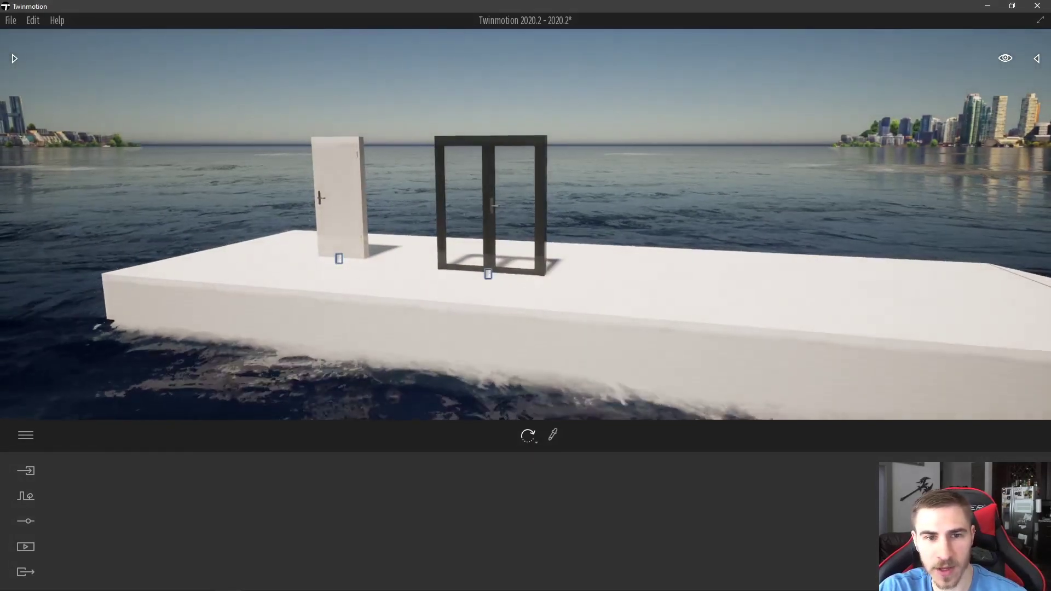
key(s)
right_drag(498, 284, 482, 289)
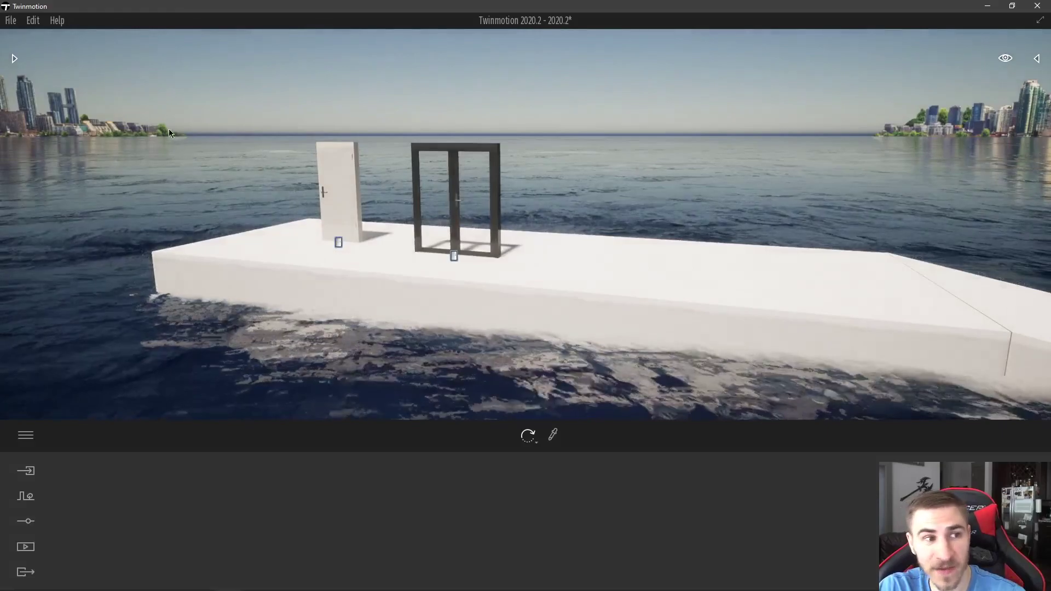
Step: Browse the rotating and sliding door collections and place a Simple Sliding 01 door beside the black double door
click(14, 58)
mouse_move(88, 110)
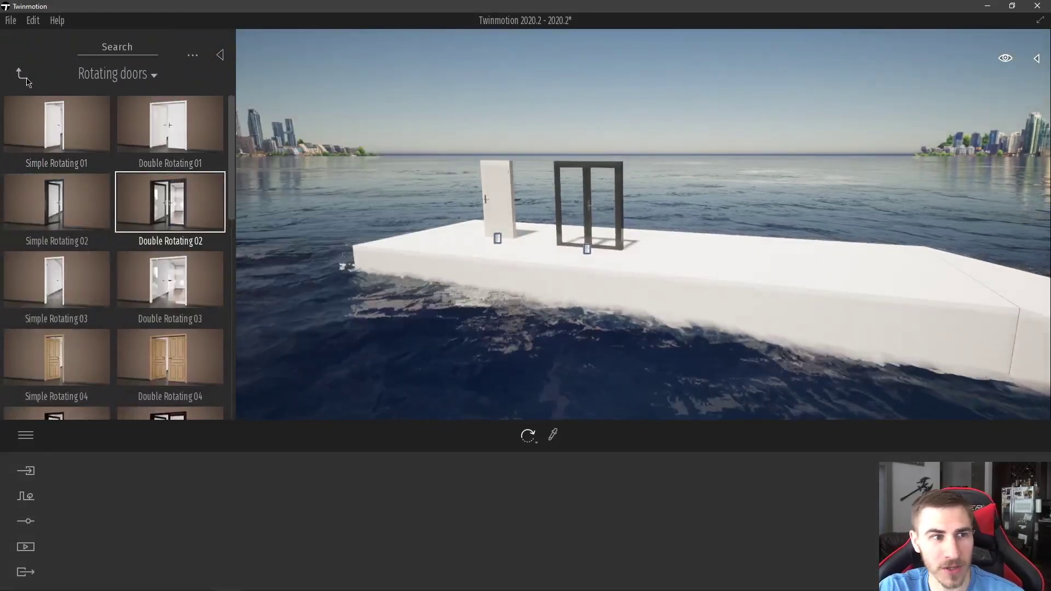
scroll(149, 295, down, 5)
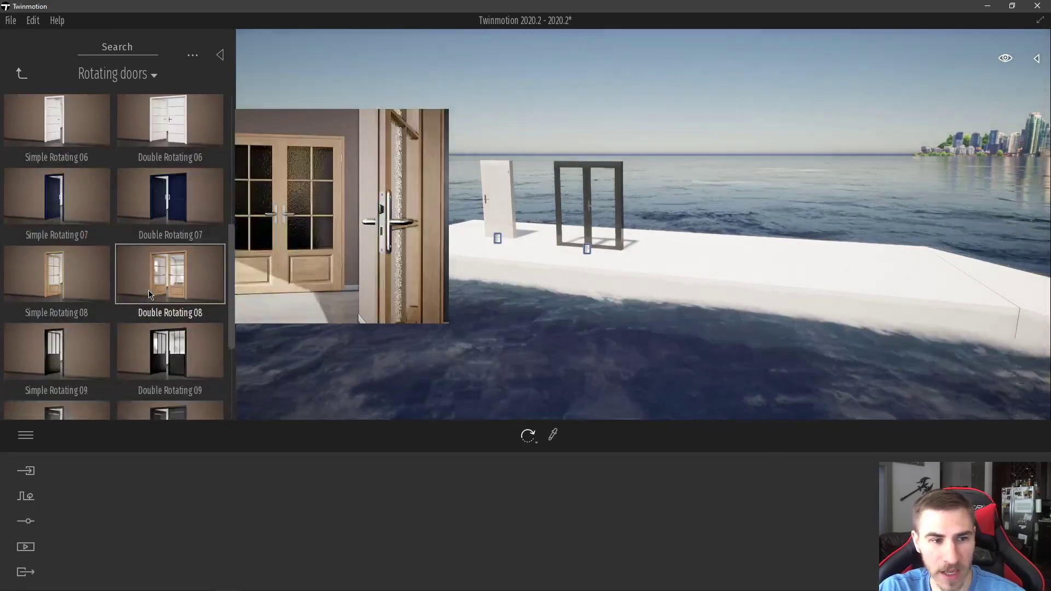
scroll(149, 295, down, 3)
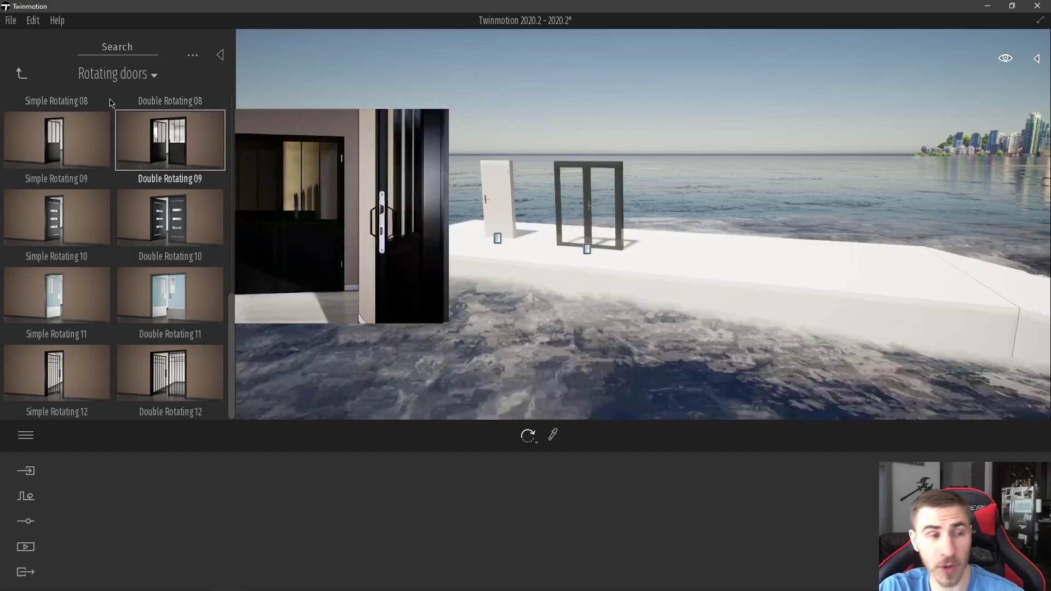
click(22, 73)
click(160, 130)
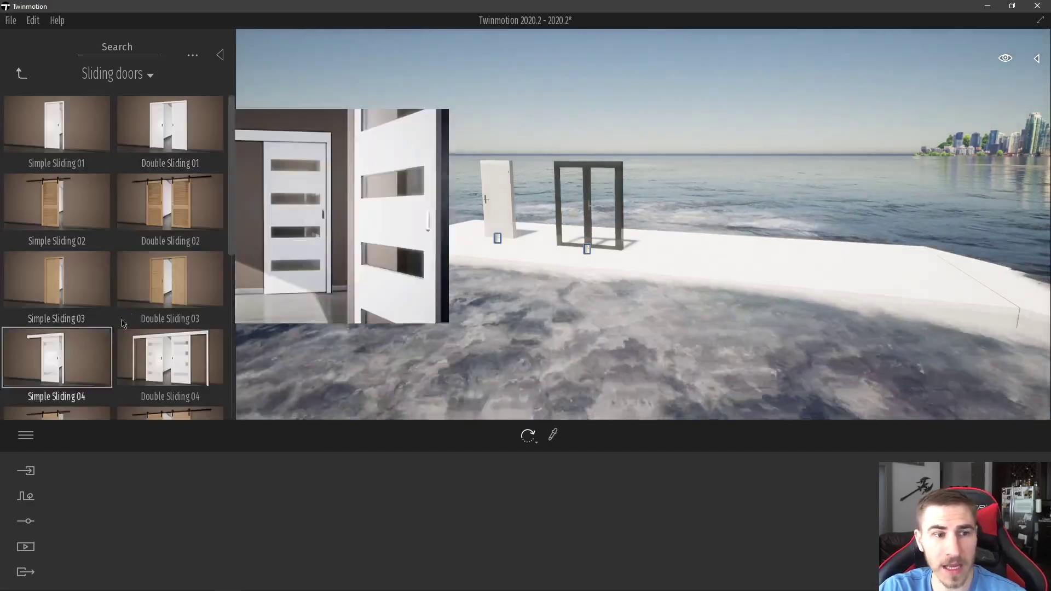
scroll(109, 285, down, 4)
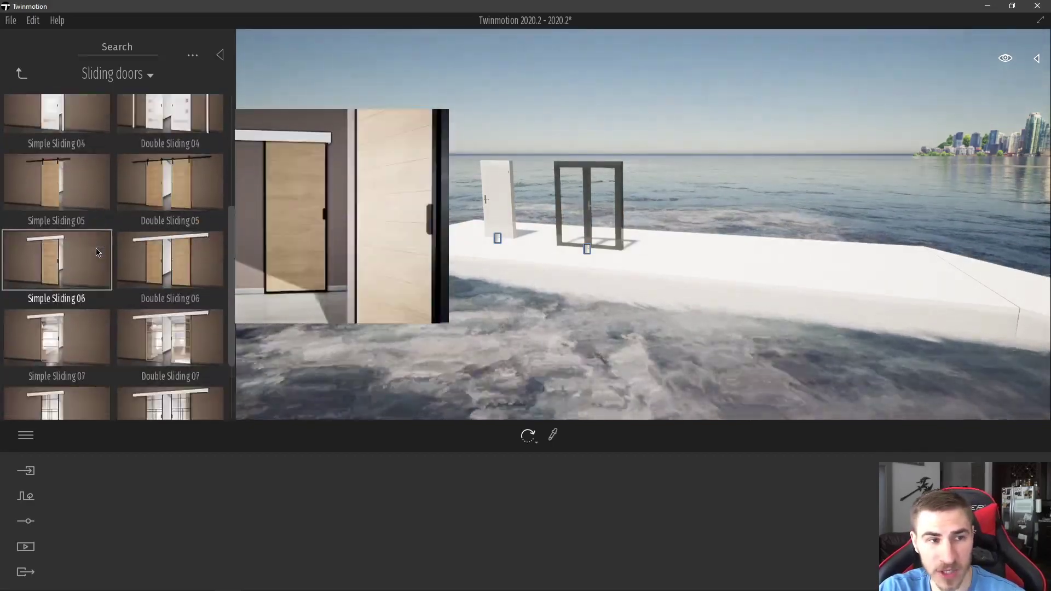
scroll(97, 253, up, 4)
drag(56, 123, 693, 258)
right_drag(684, 282, 706, 281)
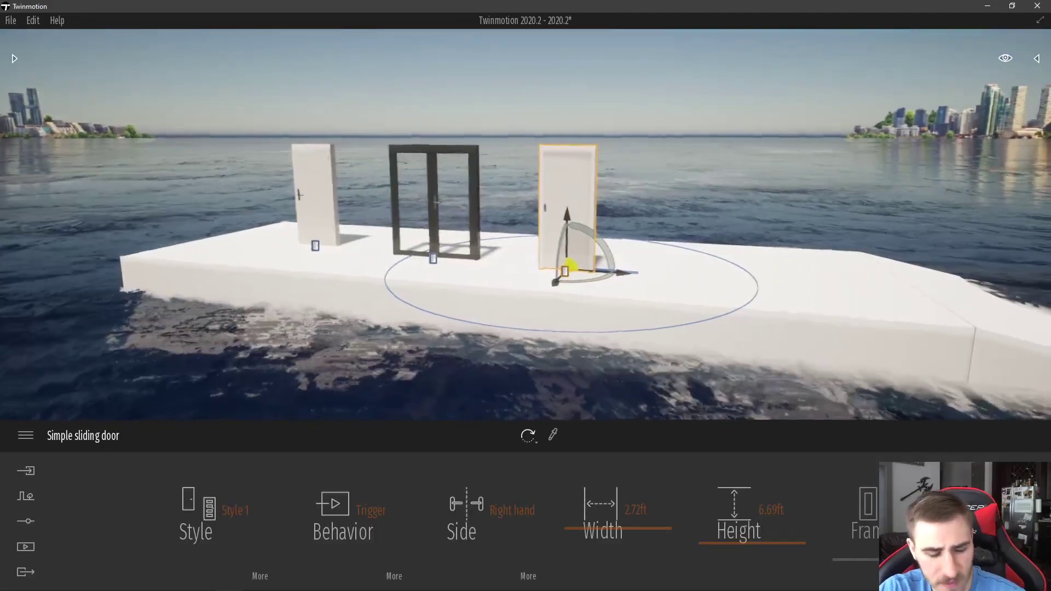
Step: Approach the sliding door and back away to examine its proximity-triggered opening, and deselect the door
key(w)
right_drag(525, 251, 565, 255)
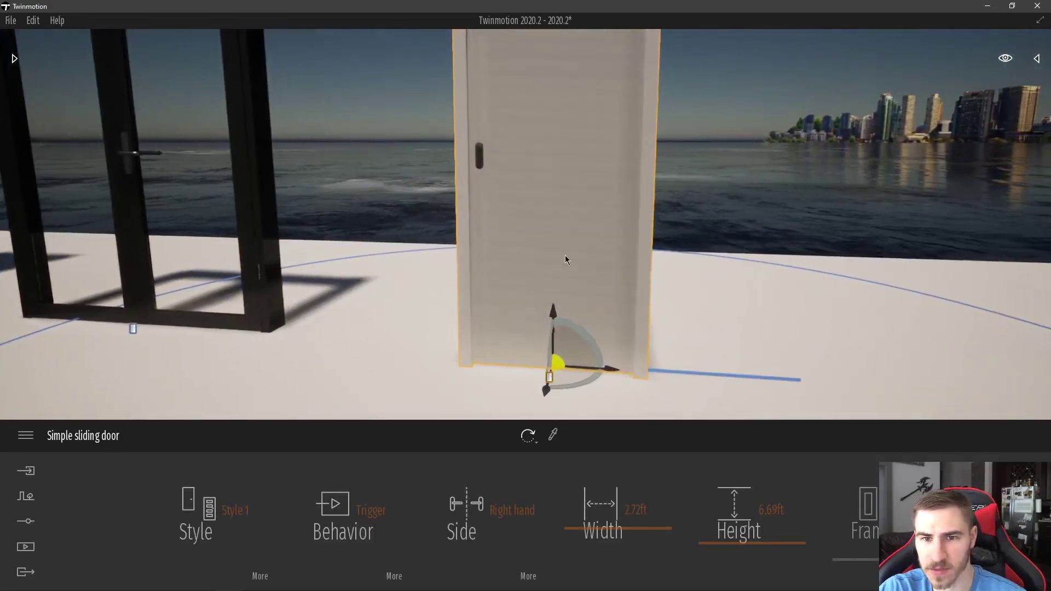
key(w)
right_drag(978, 355, 994, 304)
key(a)
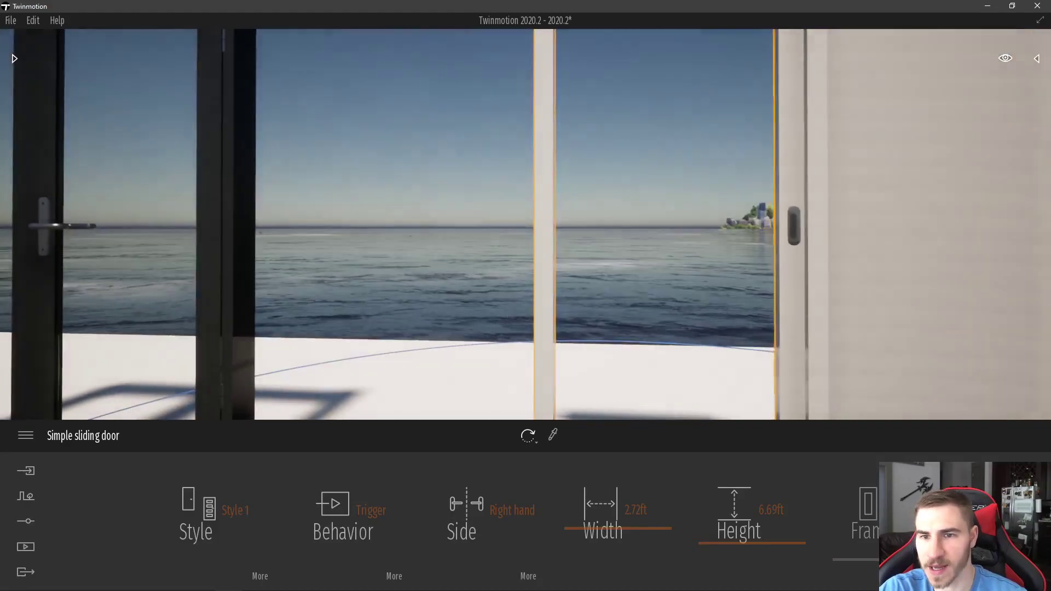
scroll(565, 260, down, 10)
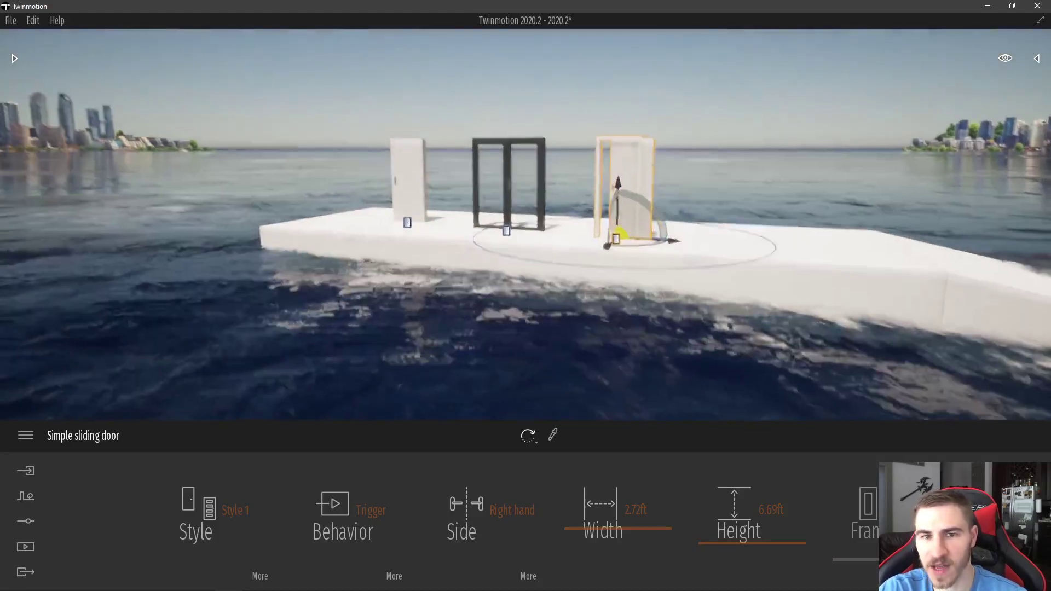
scroll(787, 298, up, 5)
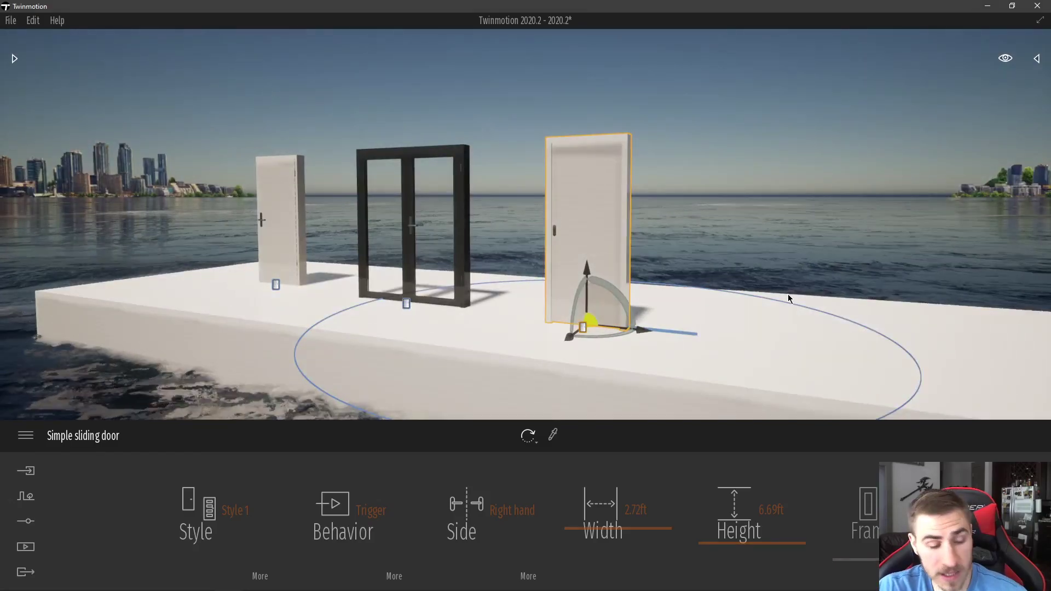
key(Escape)
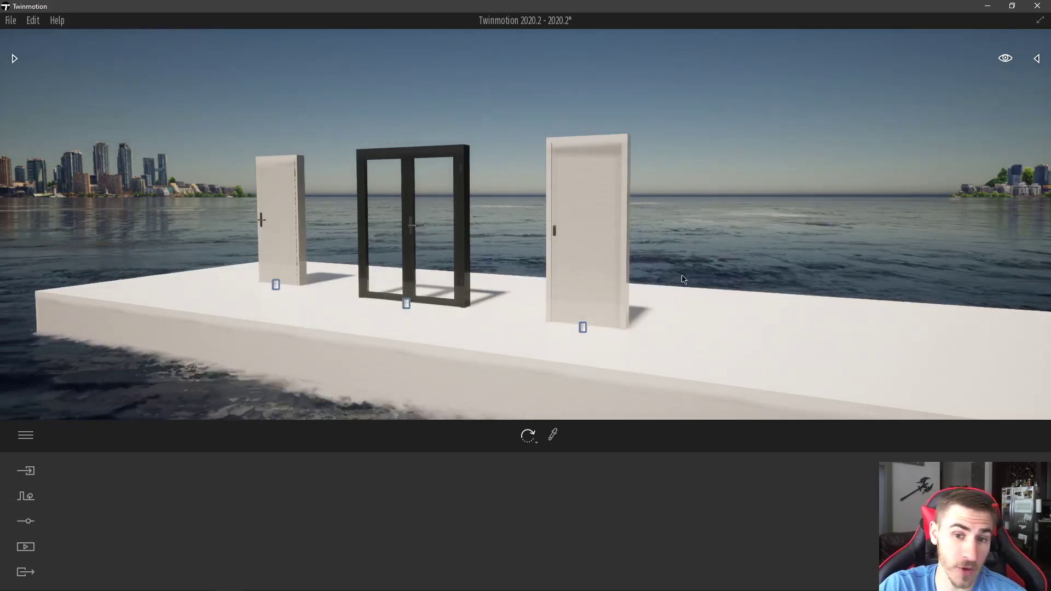
Step: Move the camera around the three placed doors to examine how each reacts to its distance
right_drag(632, 305, 660, 307)
key(a)
key(w)
key(d)
key(a)
key(w)
key(s)
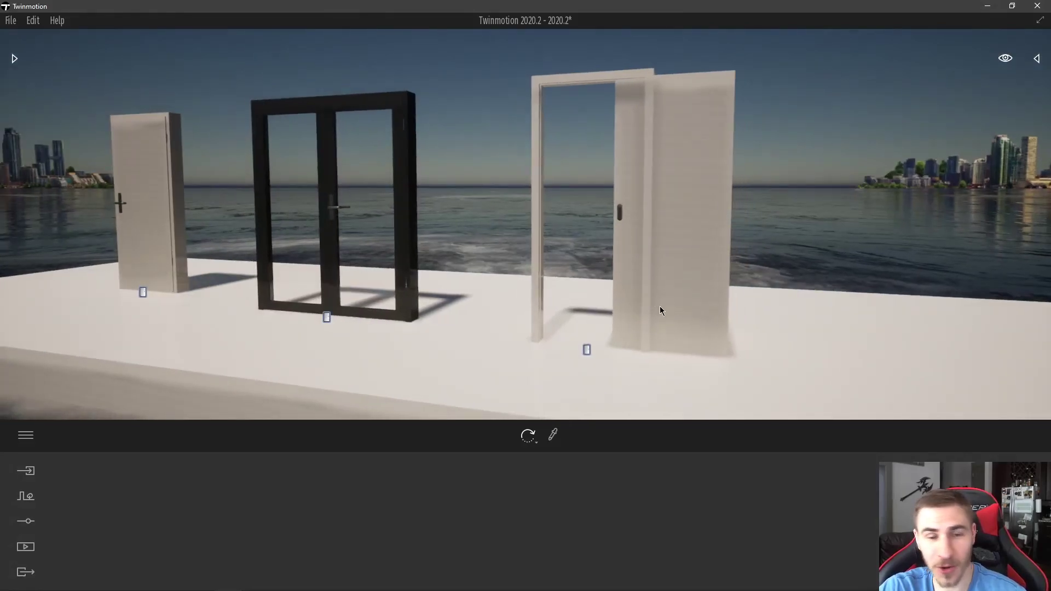
Step: Review the settings of the white sliding door and the black double door, and clear the three doors from the platform
key(s)
right_drag(576, 302, 566, 270)
key(w)
click(567, 272)
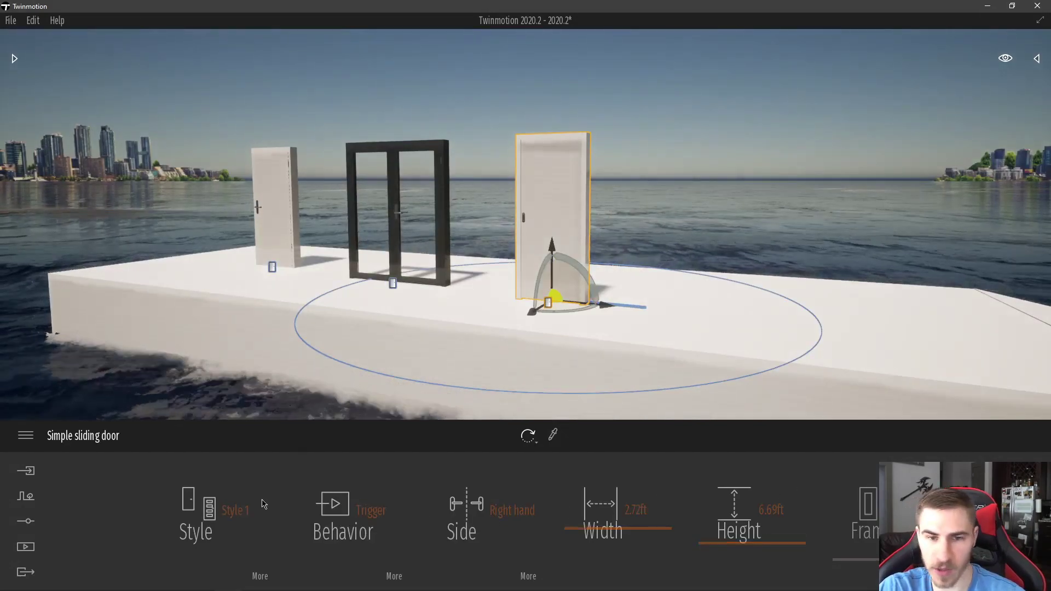
click(440, 237)
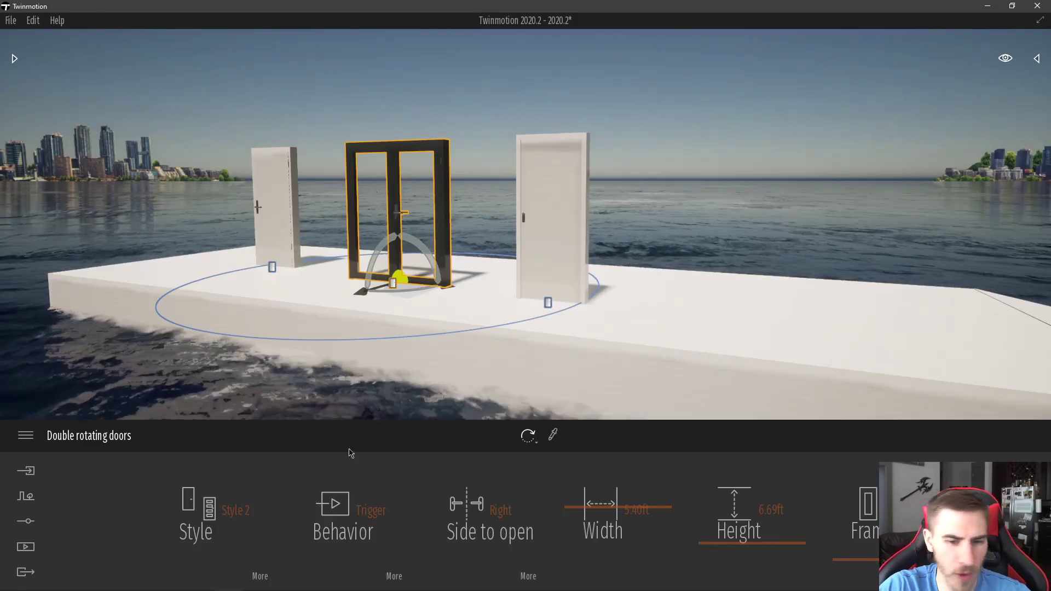
key(Escape)
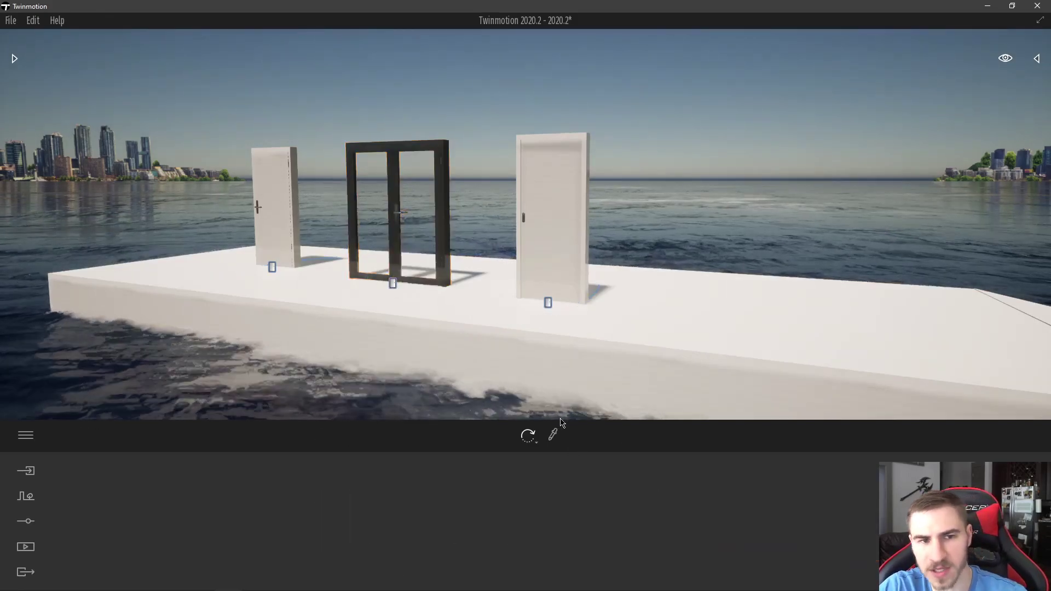
click(568, 186)
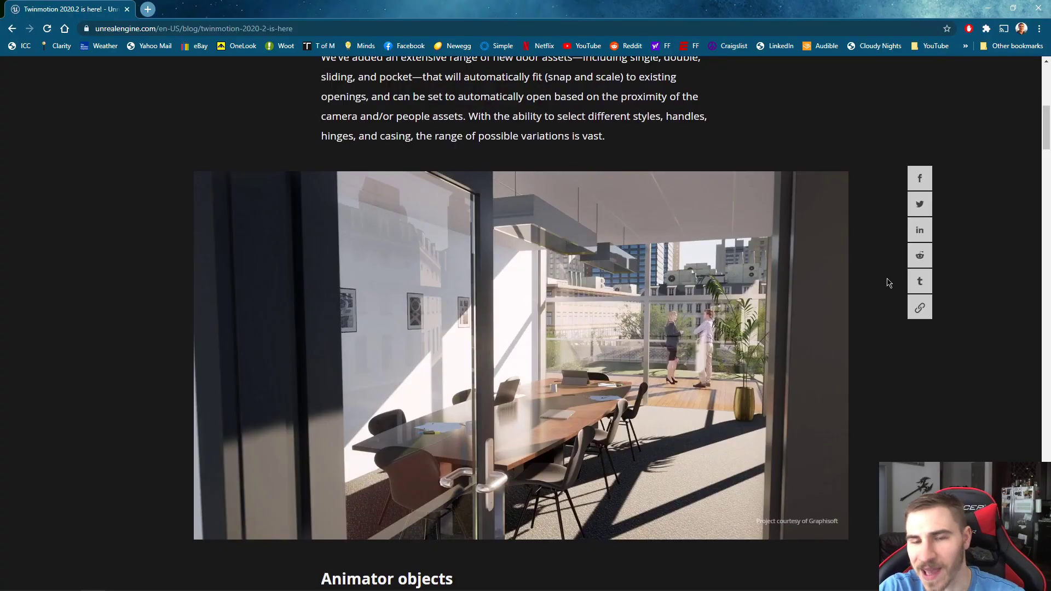
Step: Switch to the browser and read the Animator objects section of the Twinmotion 2020.2 blog post
scroll(888, 283, down, 3)
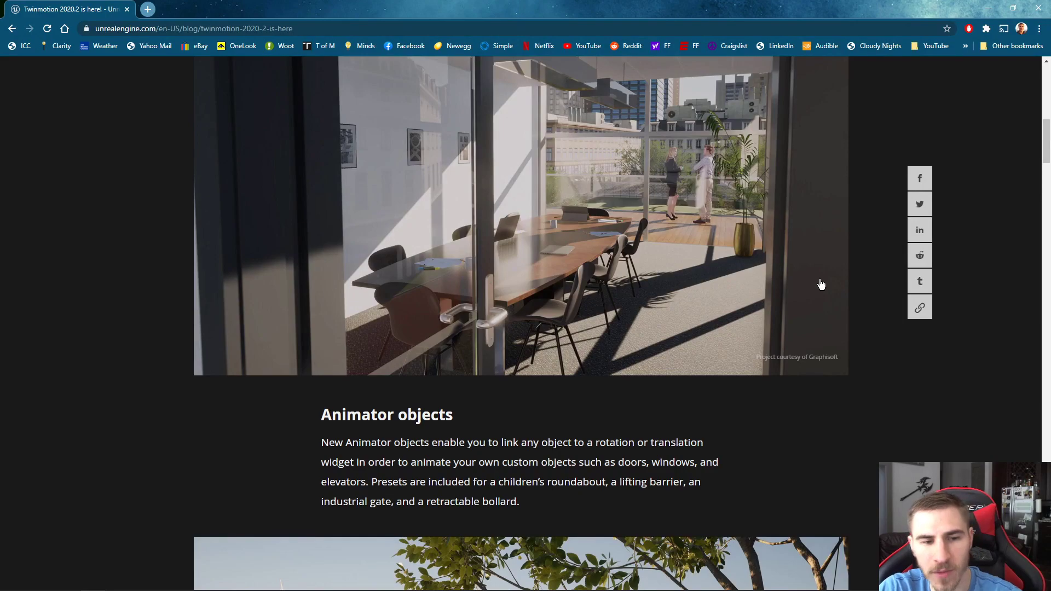
scroll(821, 285, down, 4)
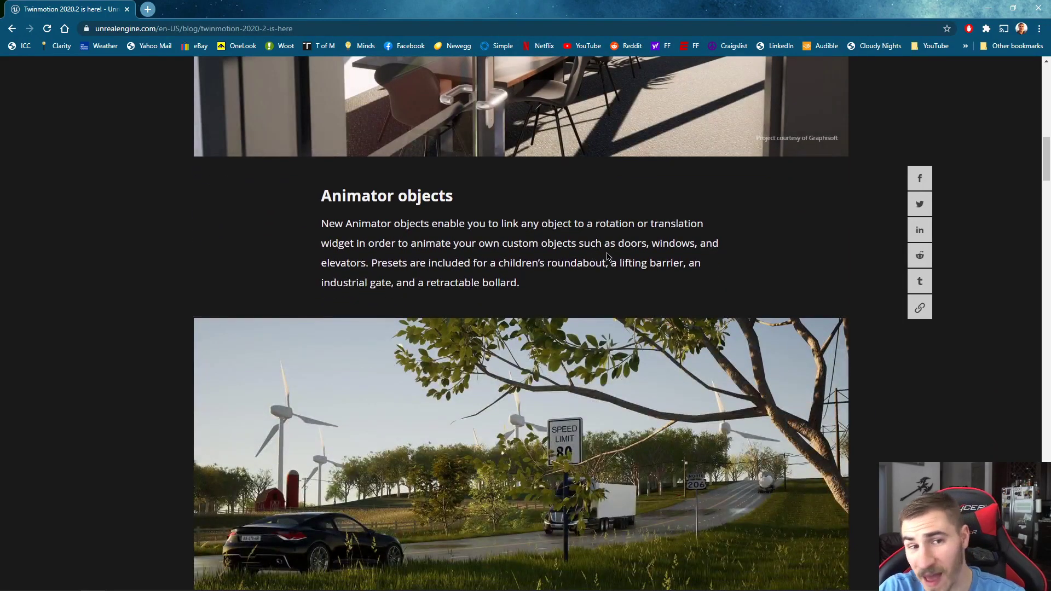
scroll(382, 155, down, 1)
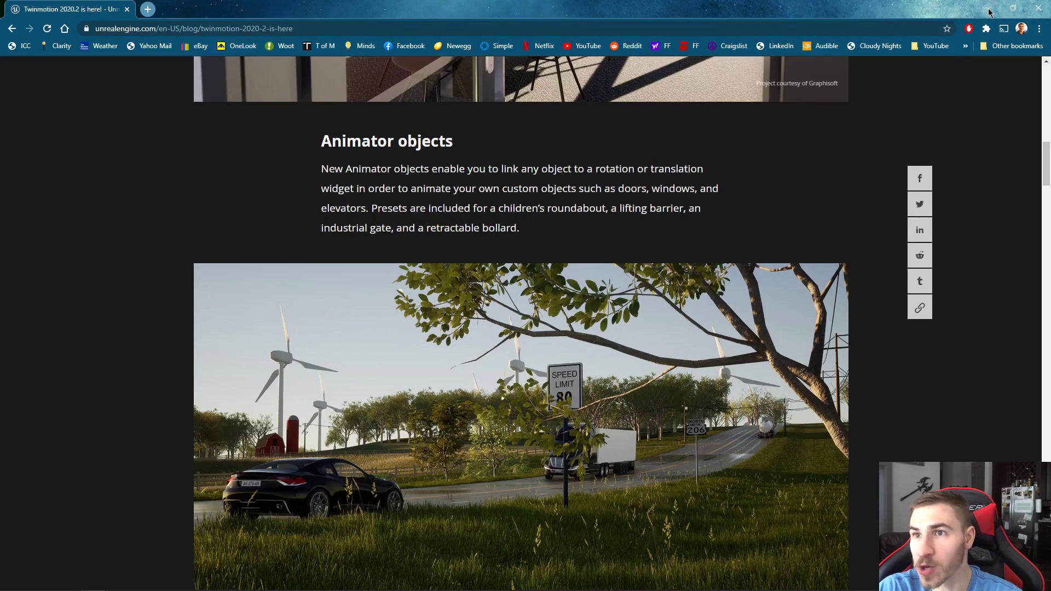
click(988, 9)
Step: Return to Twinmotion and place the Children Roundabout and Lifting Barrier rotator presets side by side on the platform
click(14, 59)
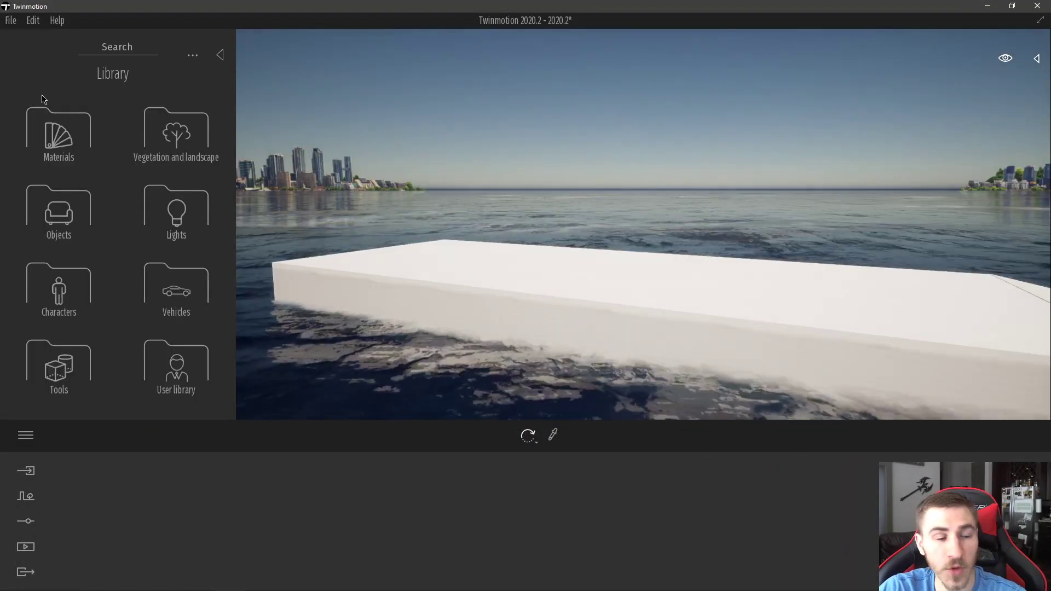
click(60, 375)
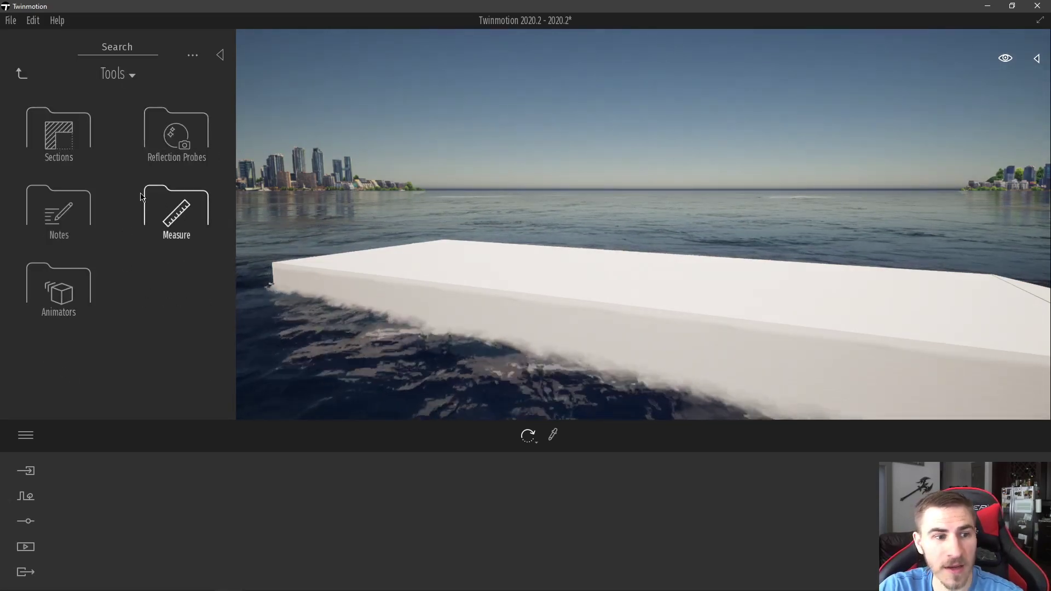
click(62, 301)
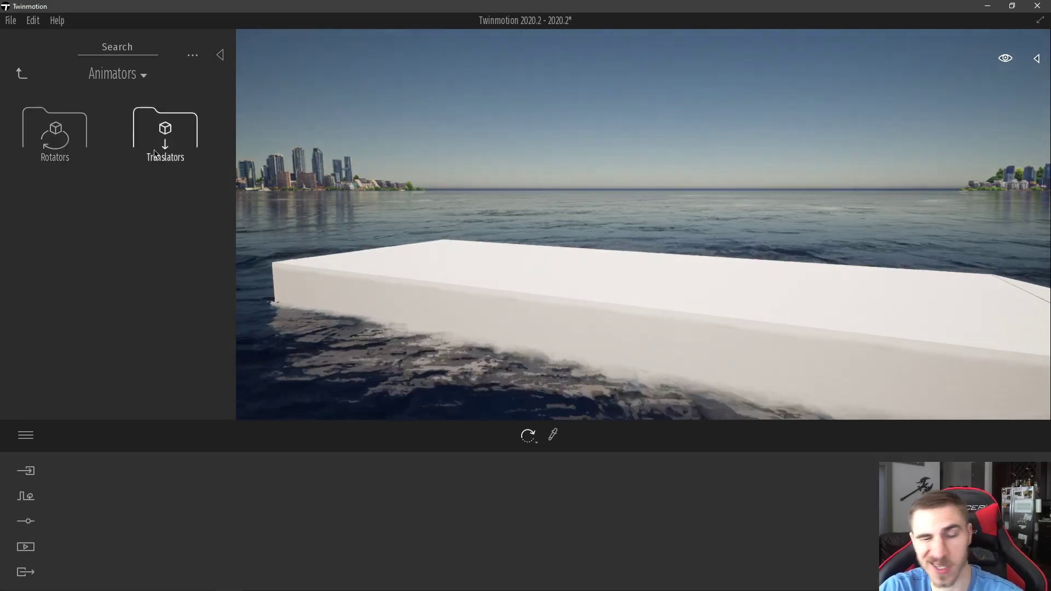
click(60, 158)
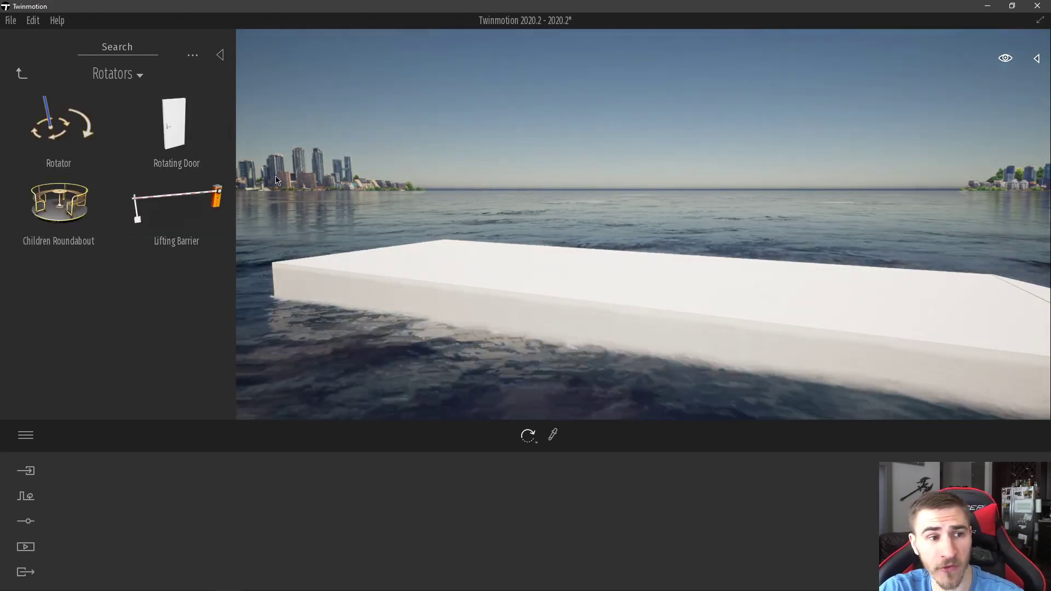
drag(60, 203, 551, 302)
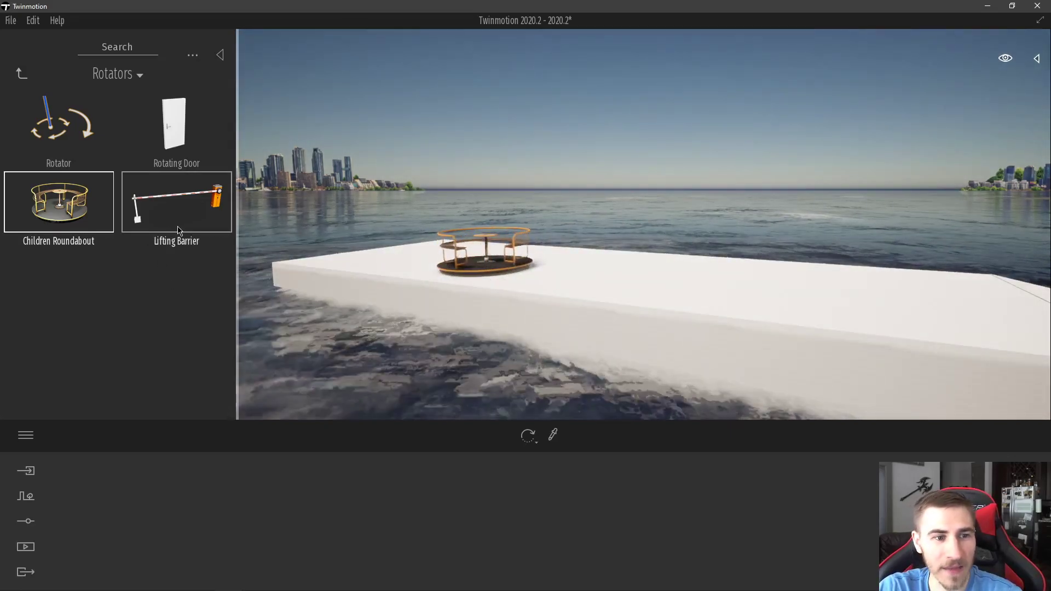
drag(178, 229, 661, 316)
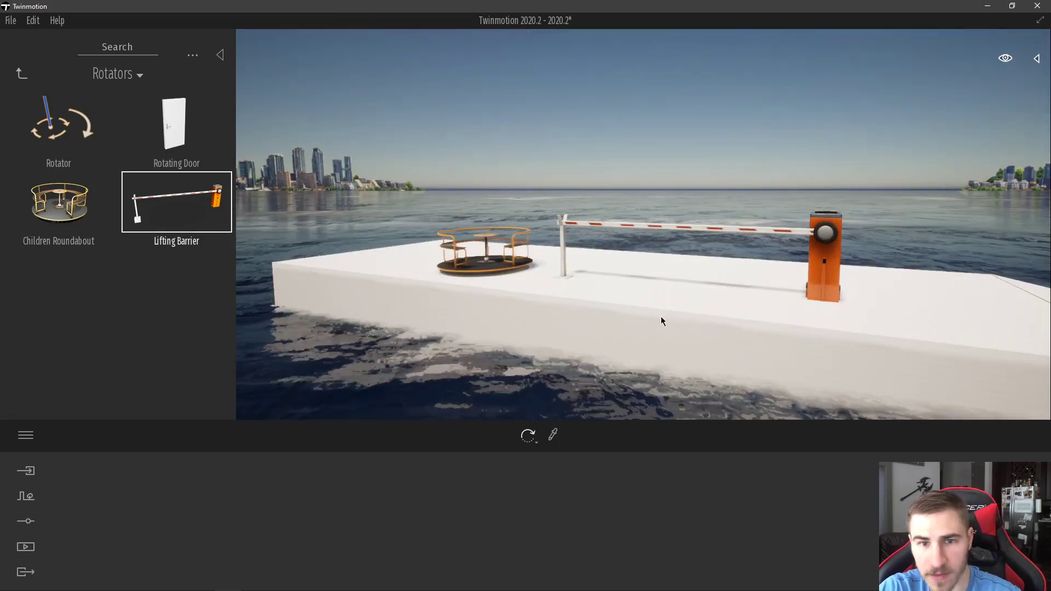
Step: Move the camera toward and away from the lifting barrier to examine its proximity-triggered opening and closing
right_drag(661, 316, 732, 317)
key(w)
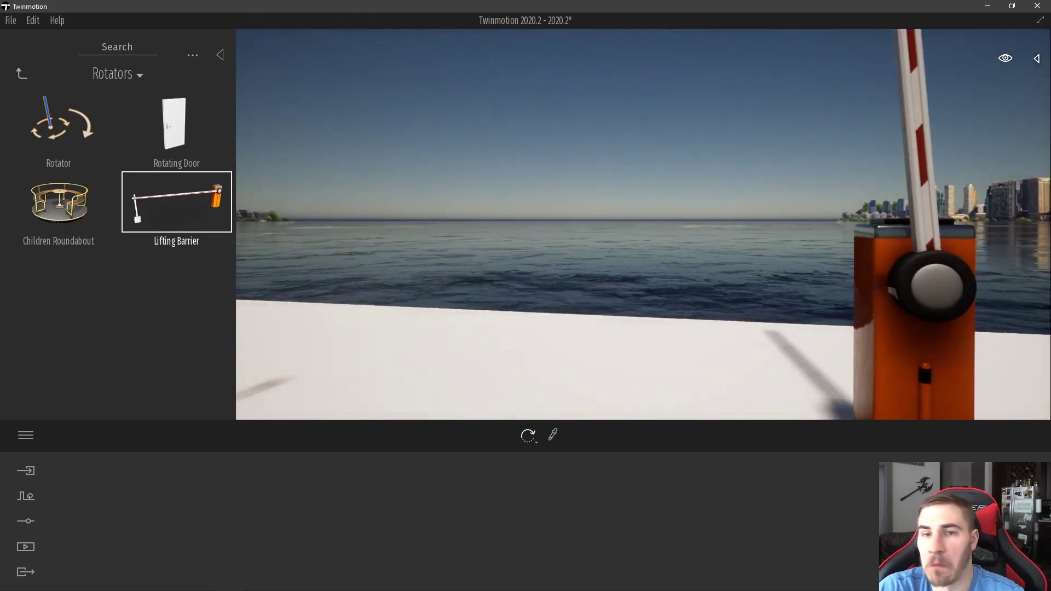
key(s)
right_drag(732, 316, 710, 317)
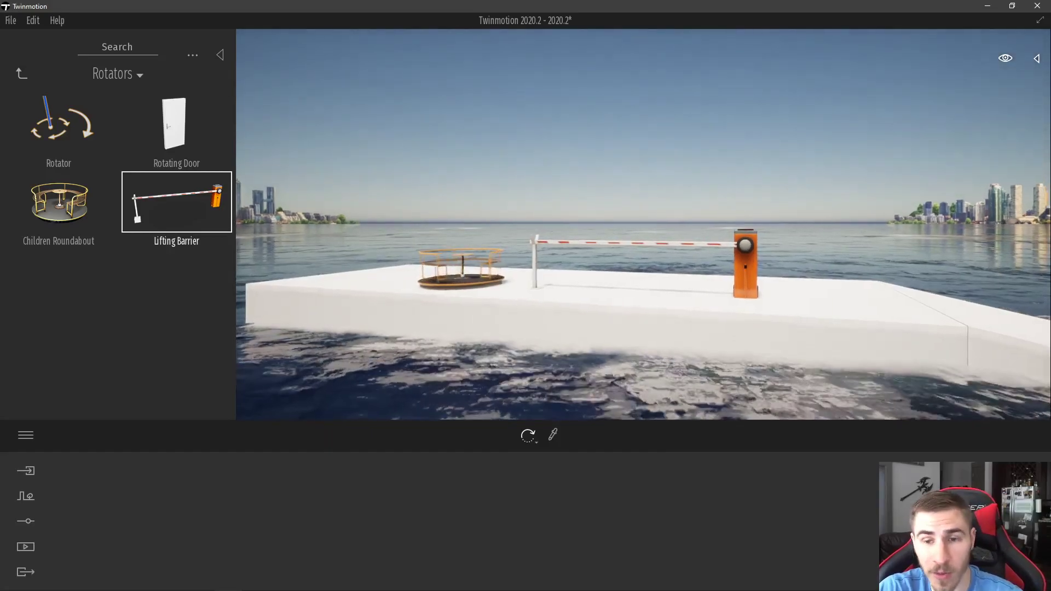
key(Up)
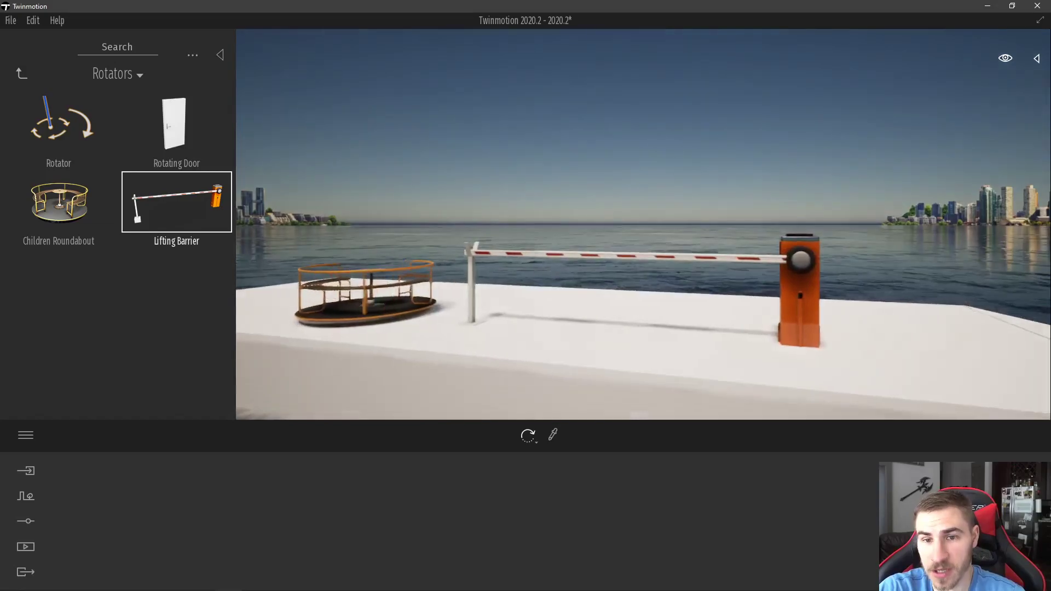
key(w)
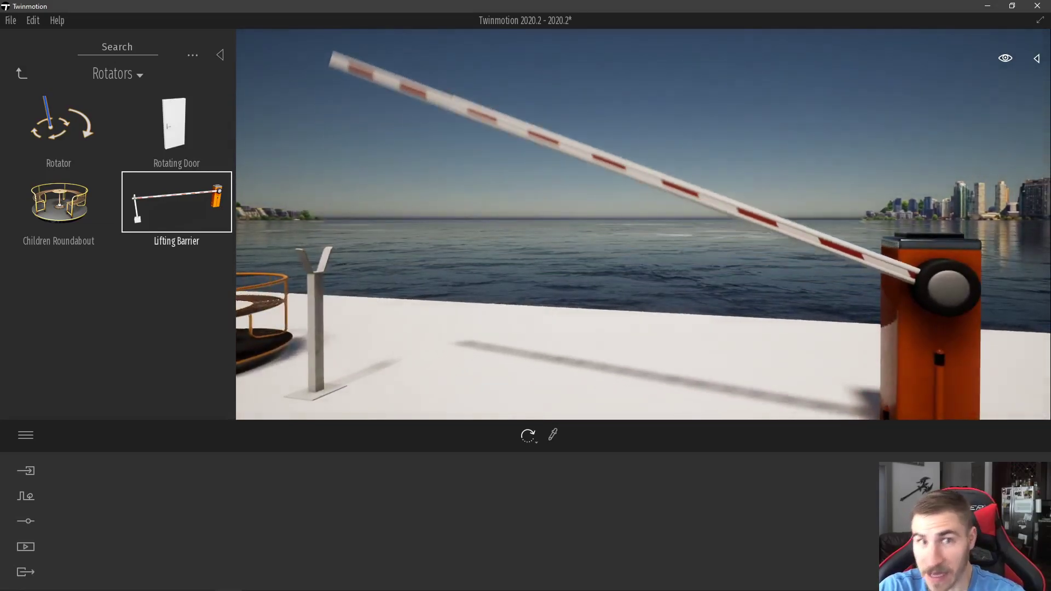
key(Down)
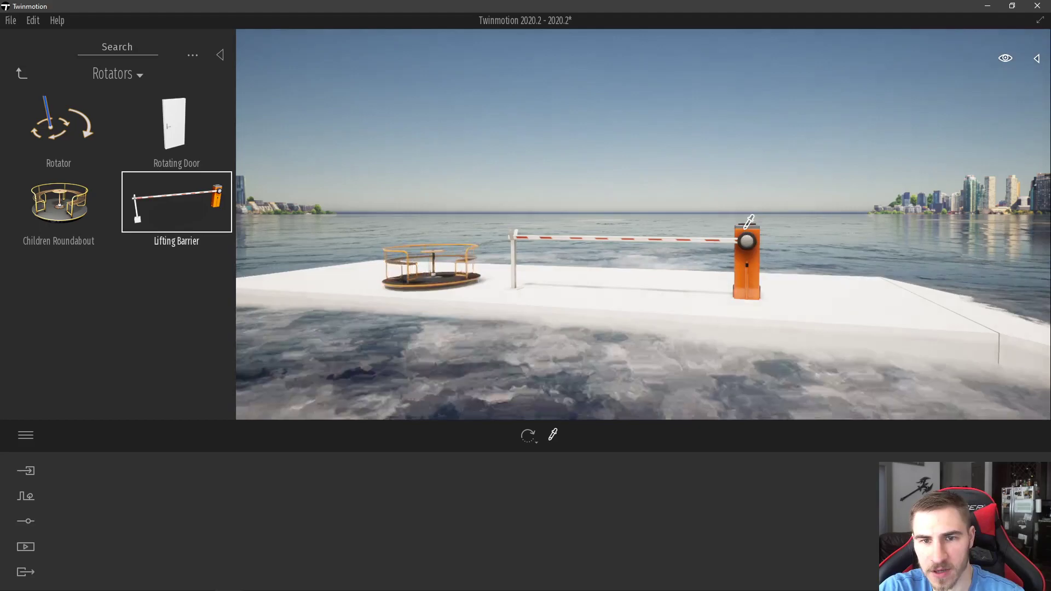
Step: Delete the lifting barrier and the children roundabout from the platform
right_drag(752, 252, 700, 232)
key(w)
key(d)
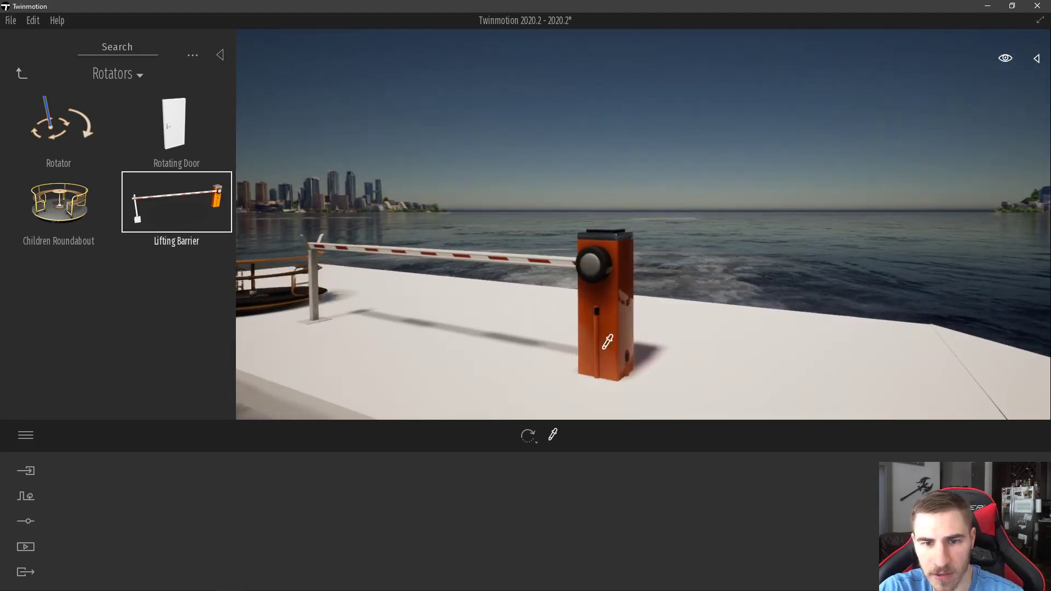
click(608, 342)
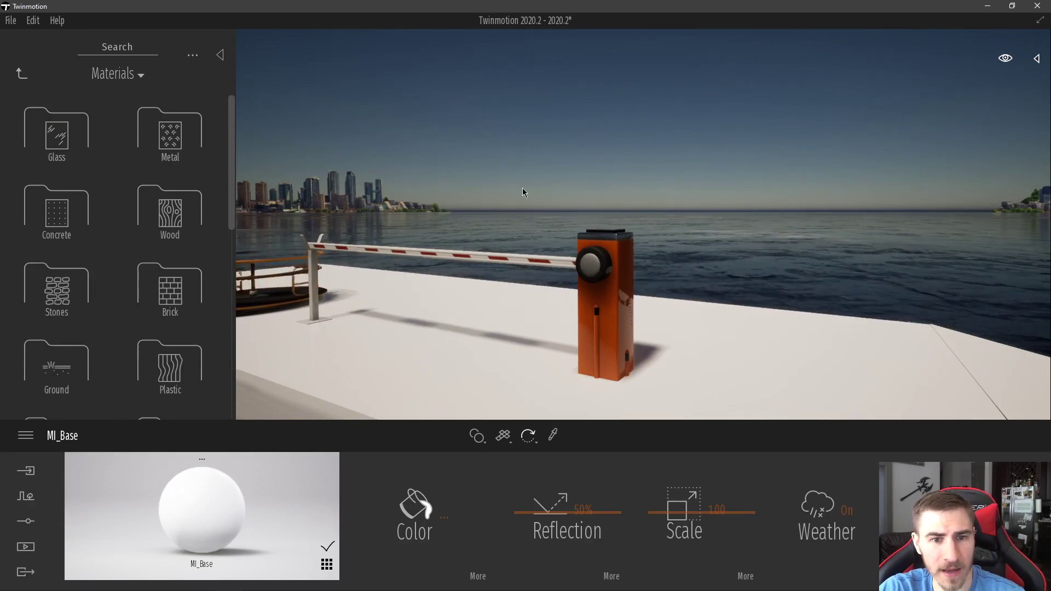
click(607, 280)
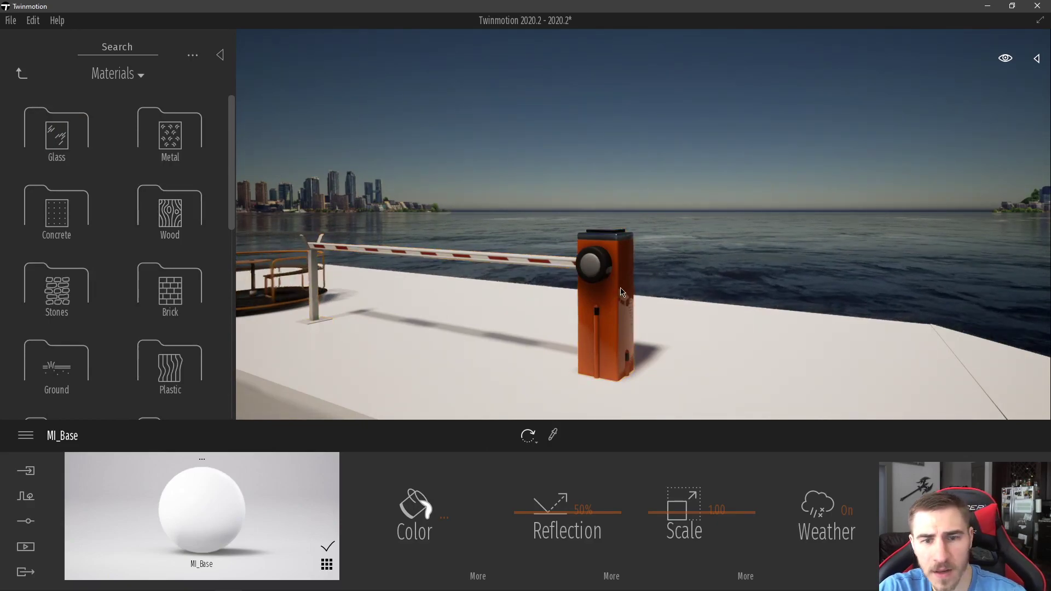
key(Delete)
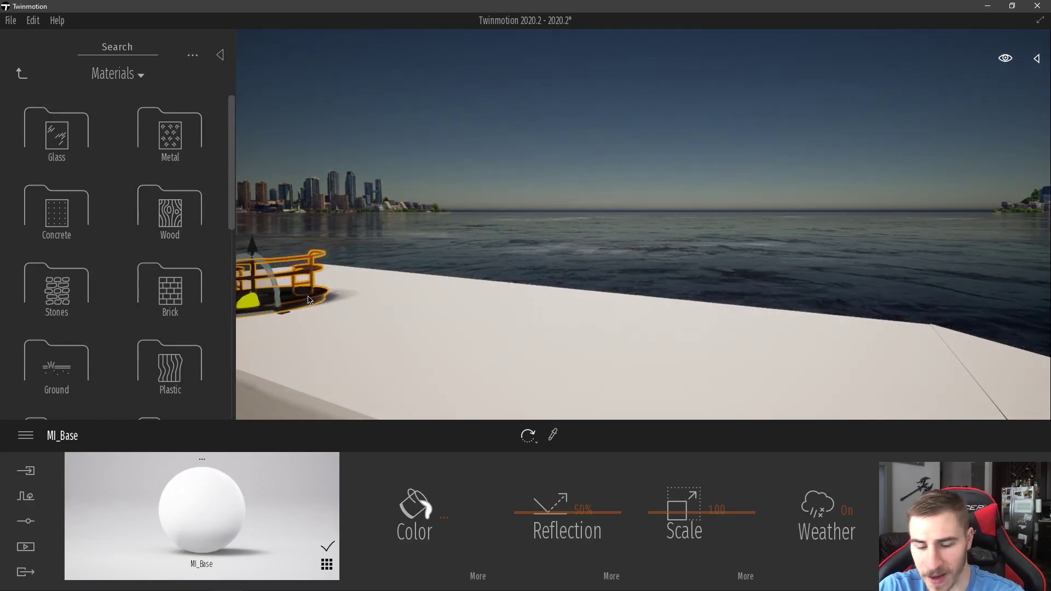
scroll(643, 224, down, 3)
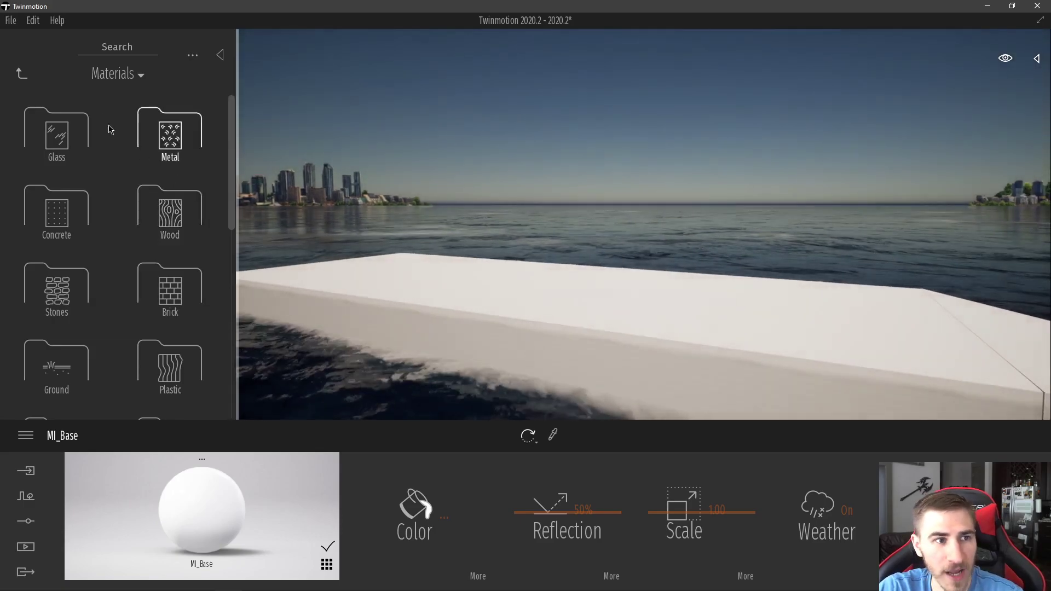
Step: Place the Industrial Gate translator preset on the platform and approach it to examine how it slides open
click(22, 73)
click(59, 364)
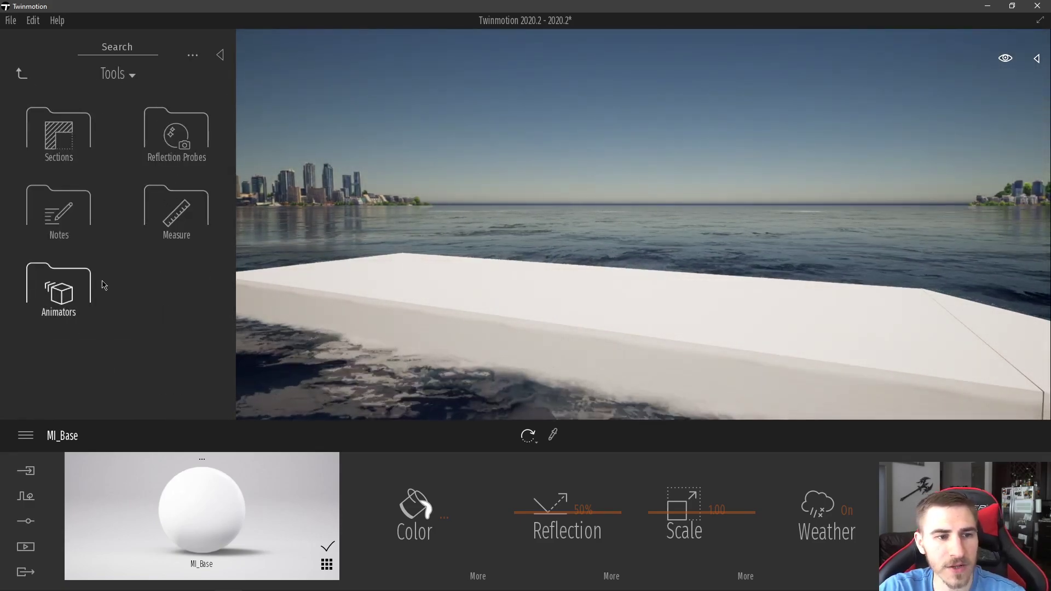
click(75, 299)
click(155, 144)
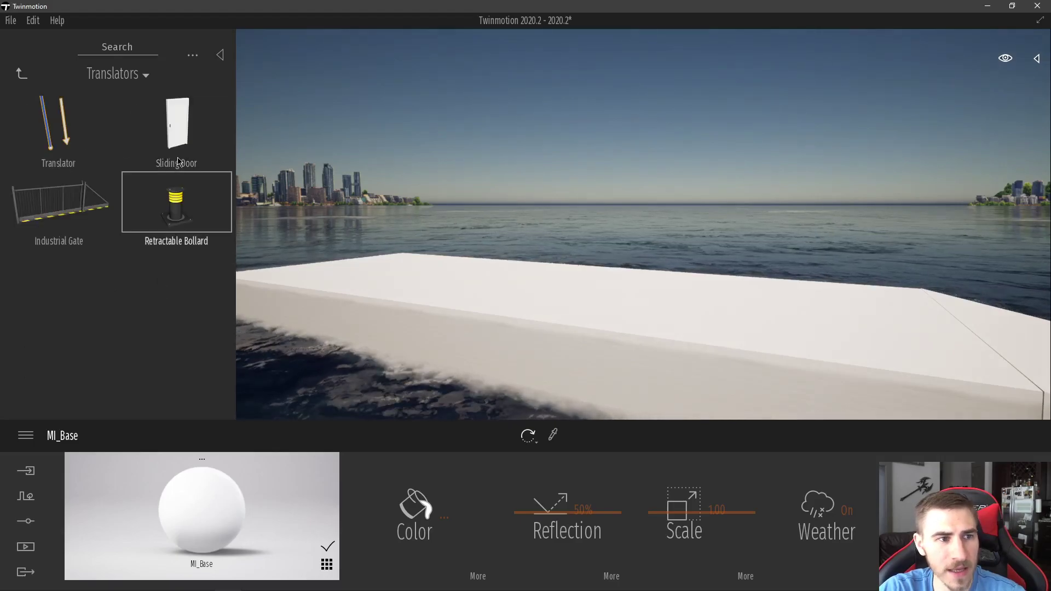
drag(48, 224, 695, 323)
key(w)
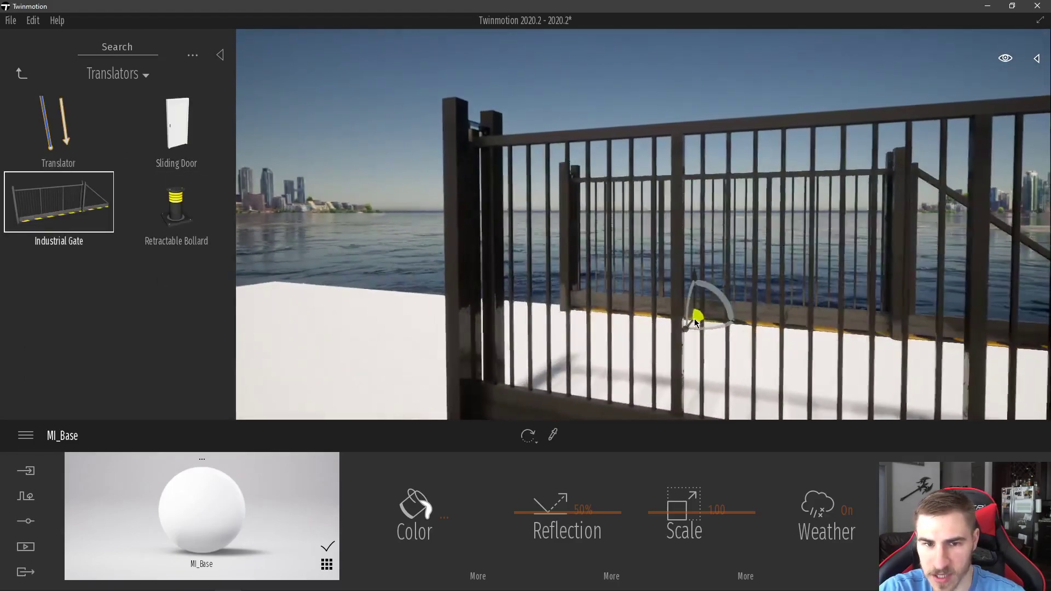
key(w)
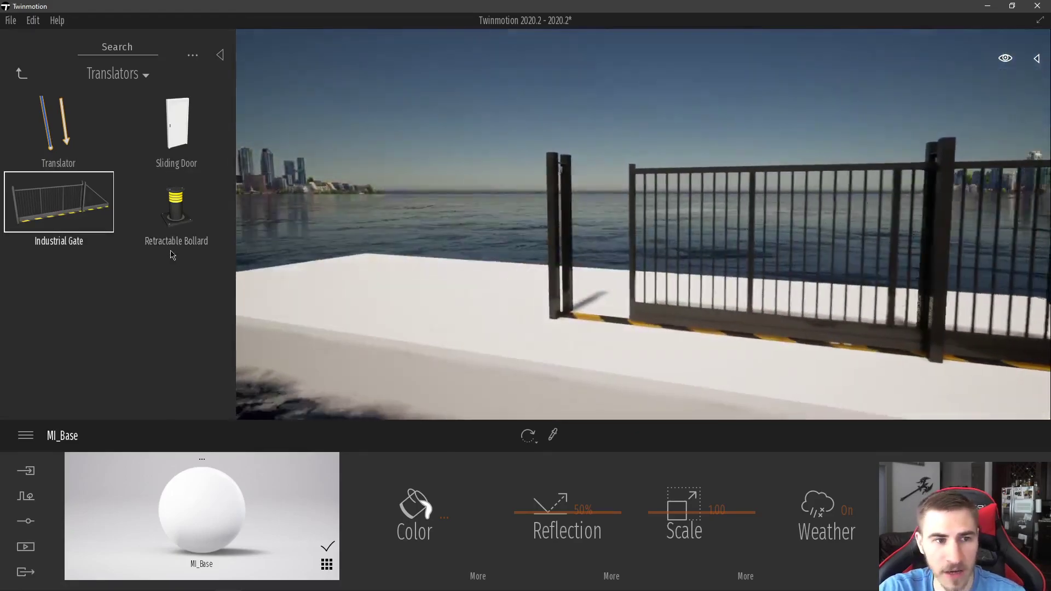
Step: Place a Retractable Bollard beside the industrial gate and move the camera near and away to examine its retraction
drag(173, 249, 482, 302)
click(482, 303)
key(w)
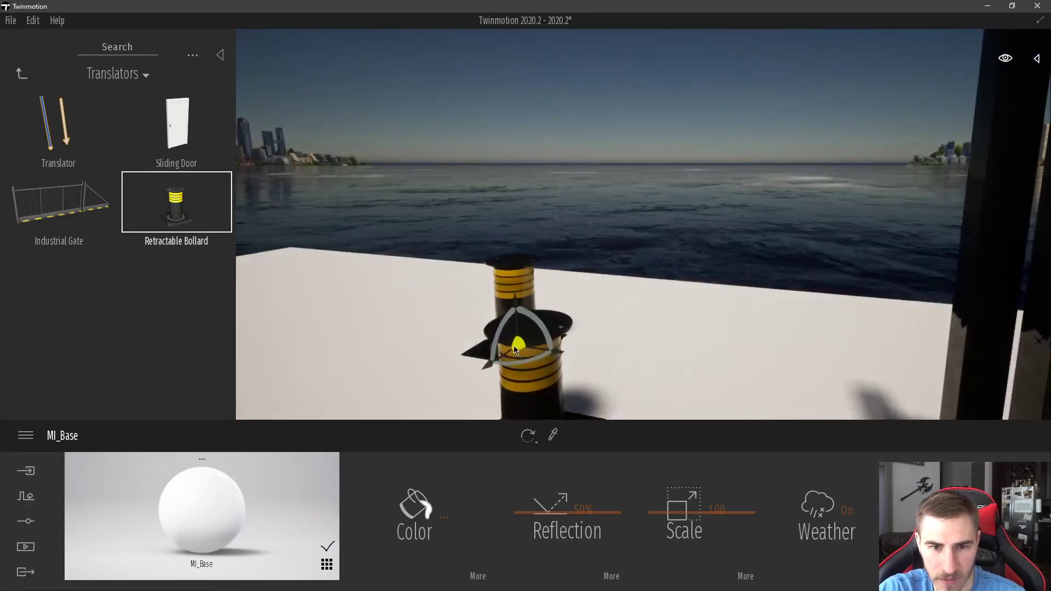
right_drag(513, 350, 519, 350)
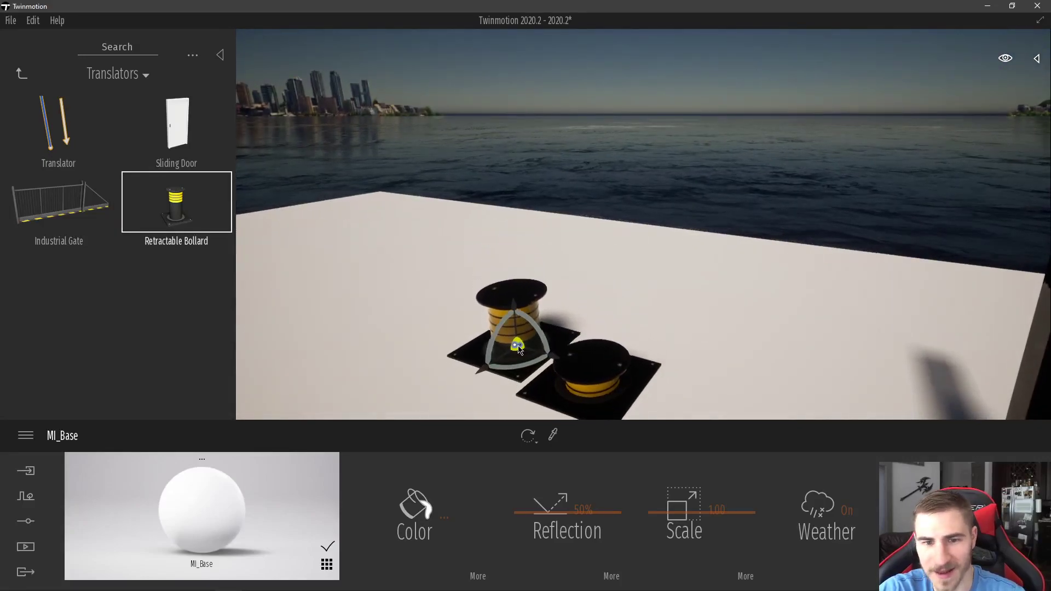
key(s)
right_drag(519, 350, 518, 347)
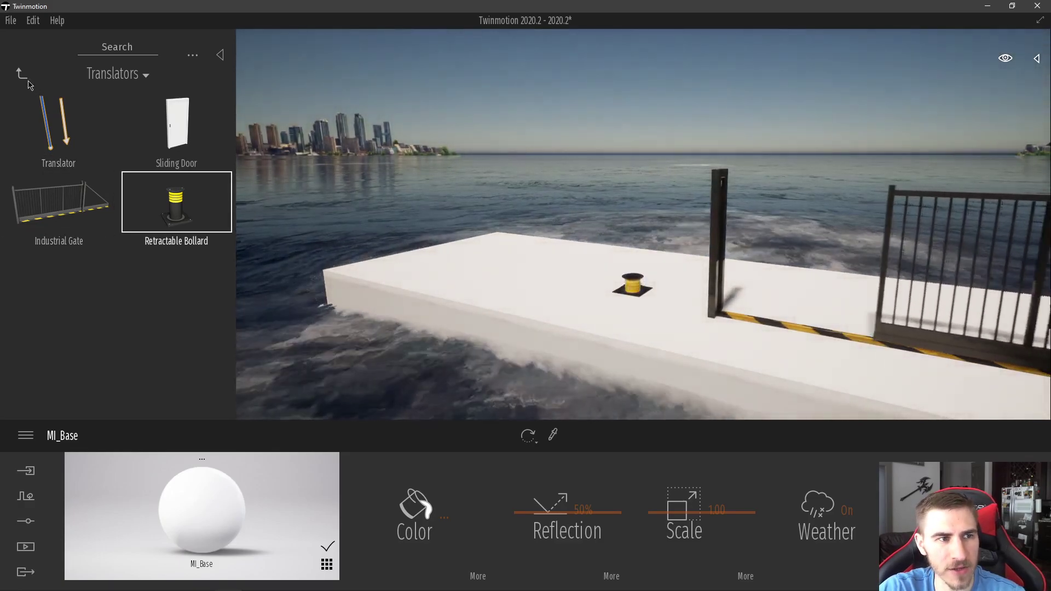
Step: Clear the gate and bollard, place a Rotator animator on the platform and select it to show its animation settings
click(22, 73)
click(44, 149)
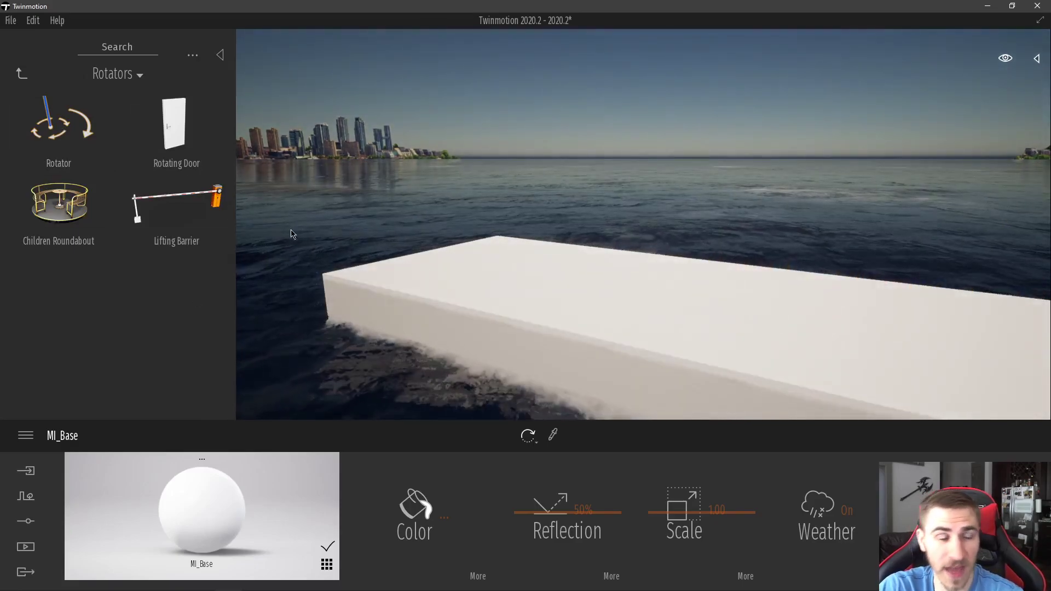
drag(80, 136, 581, 304)
key(a)
key(w)
right_drag(616, 314, 629, 319)
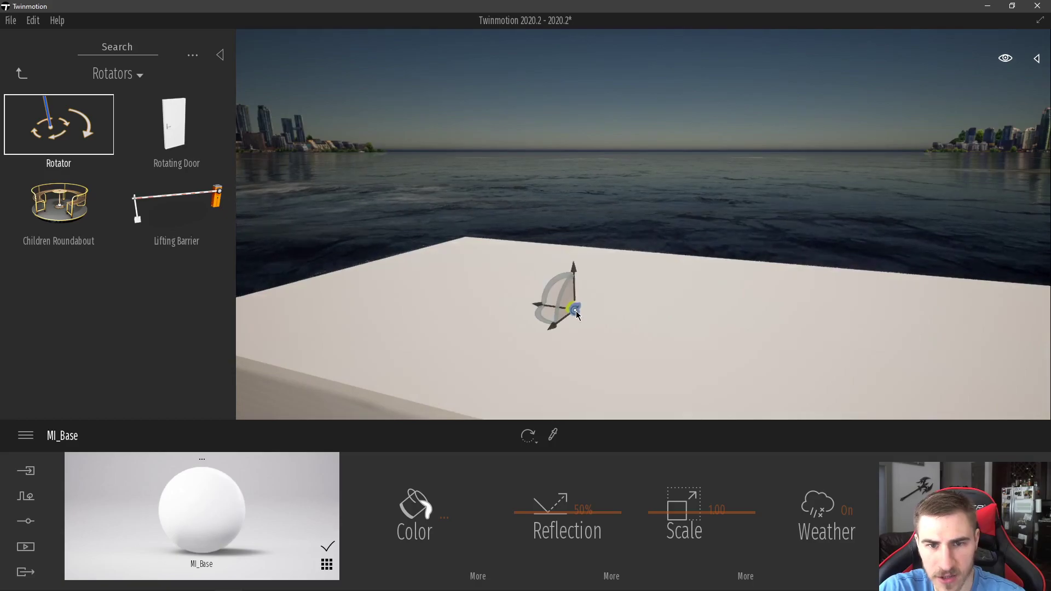
click(577, 311)
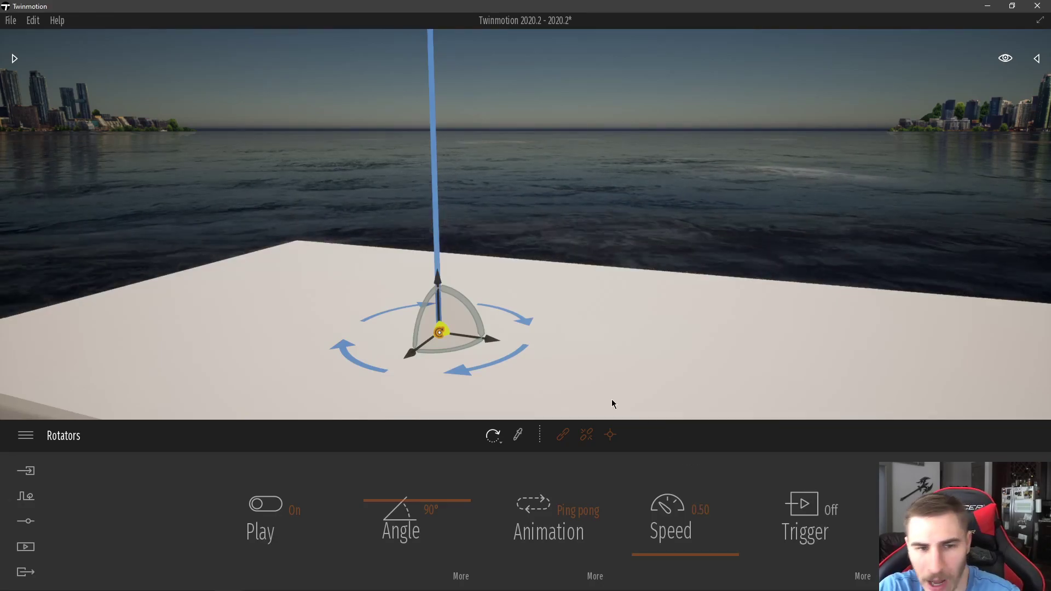
Step: Move the camera around the selected rotator to examine its axis and direction arrows on the platform
right_drag(620, 389, 570, 419)
key(s)
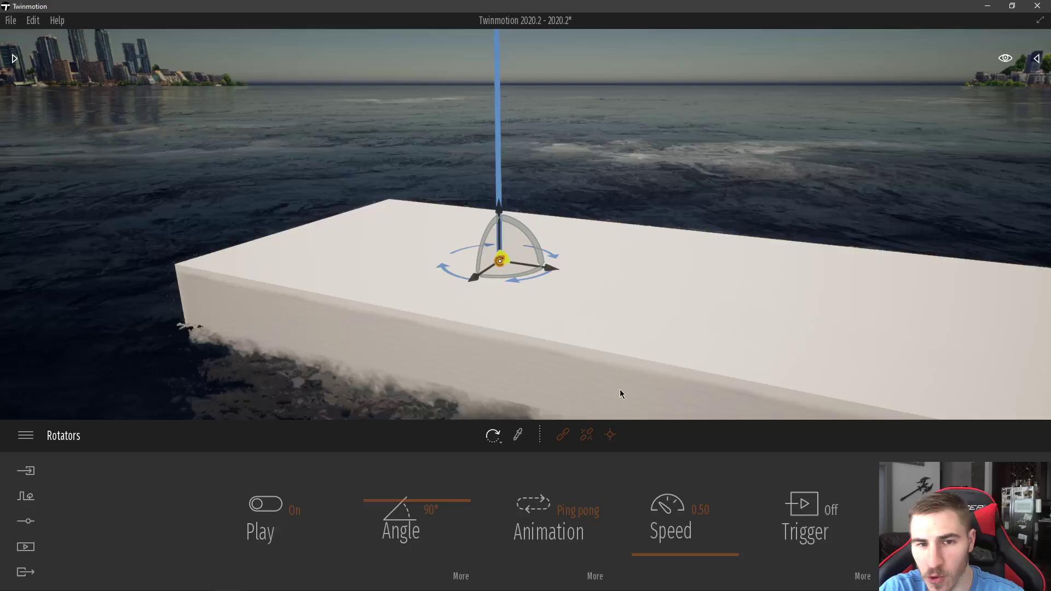
right_drag(633, 295, 597, 282)
key(w)
key(d)
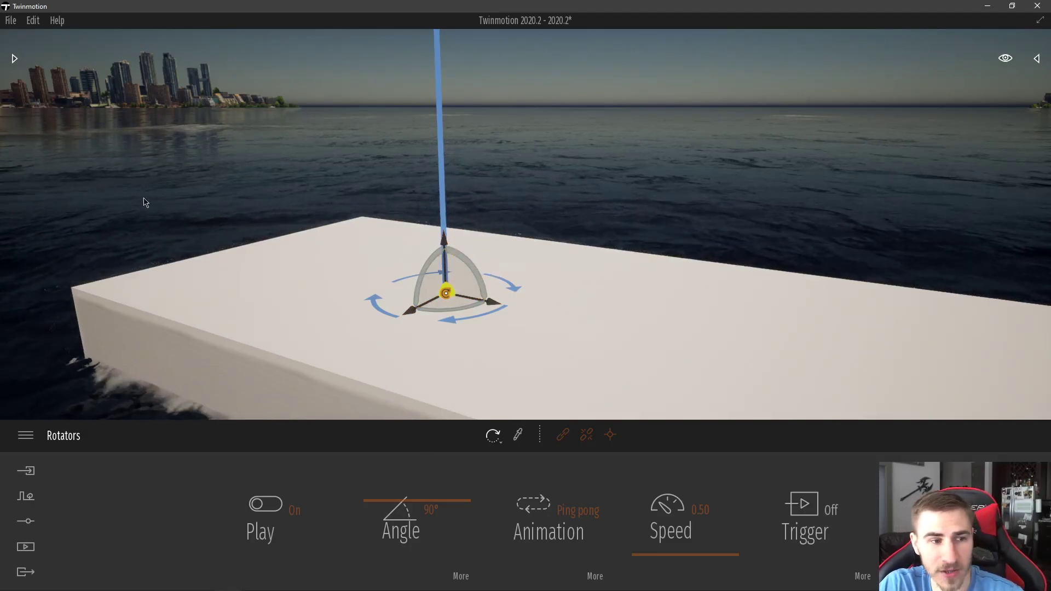
Step: Place a Translator animator on the platform beside the rotator and set its distance to 69.07 ft
click(15, 59)
click(22, 73)
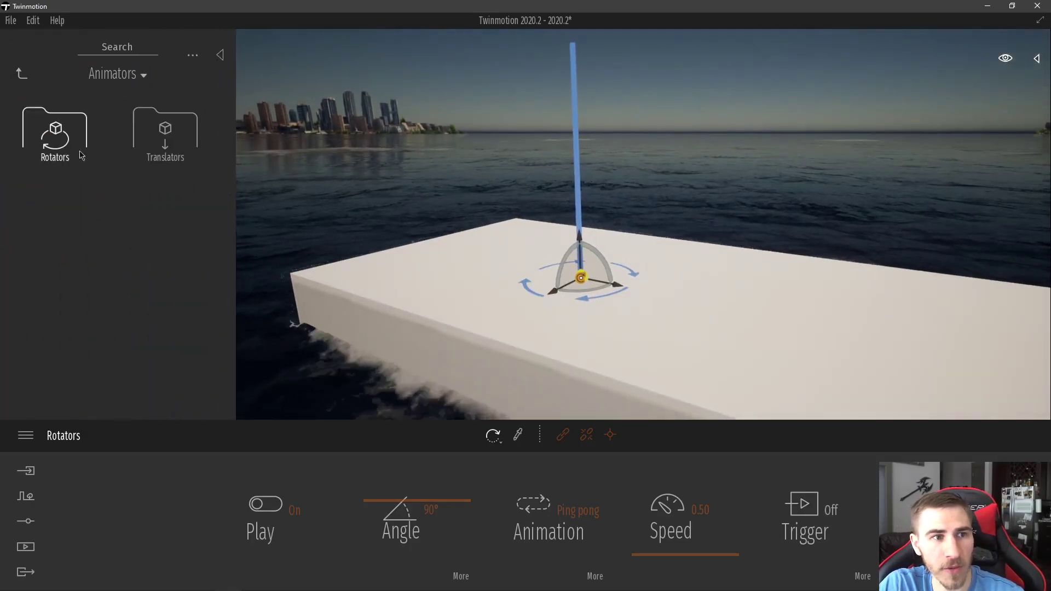
click(164, 129)
drag(58, 125, 769, 326)
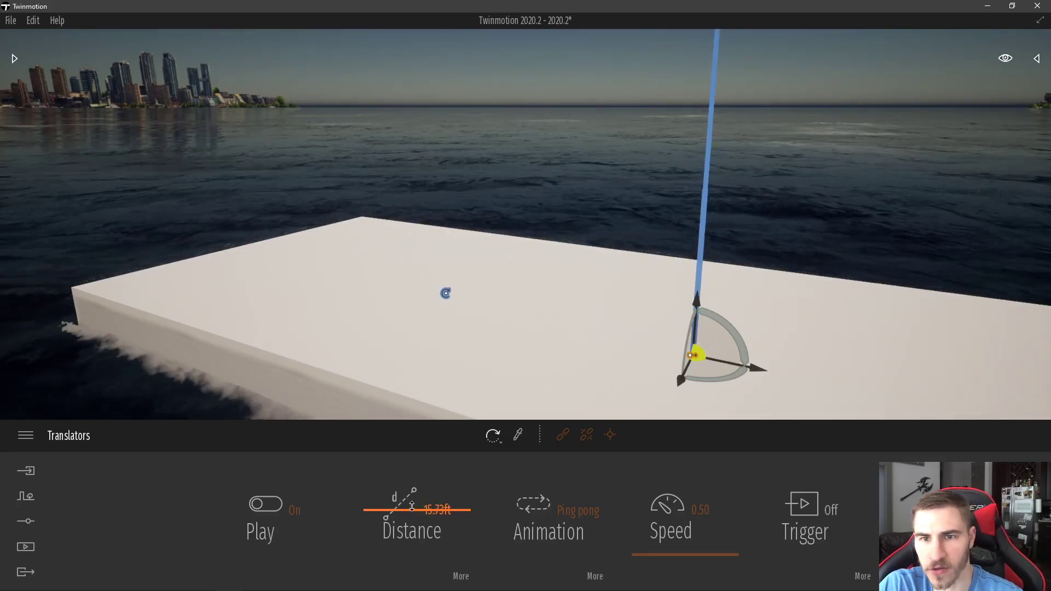
right_drag(525, 296, 539, 241)
key(s)
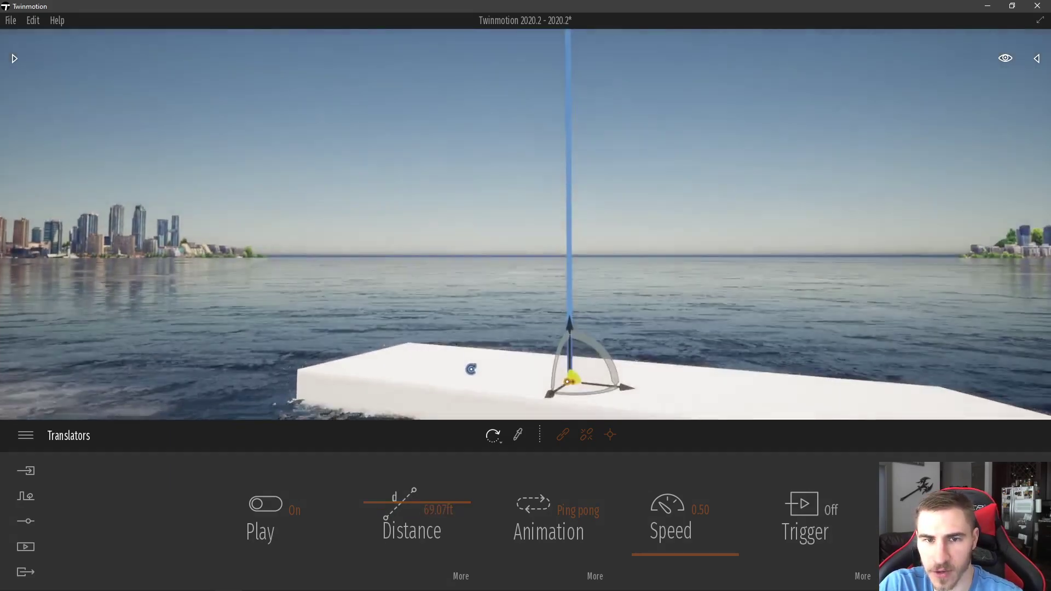
right_drag(525, 225, 564, 169)
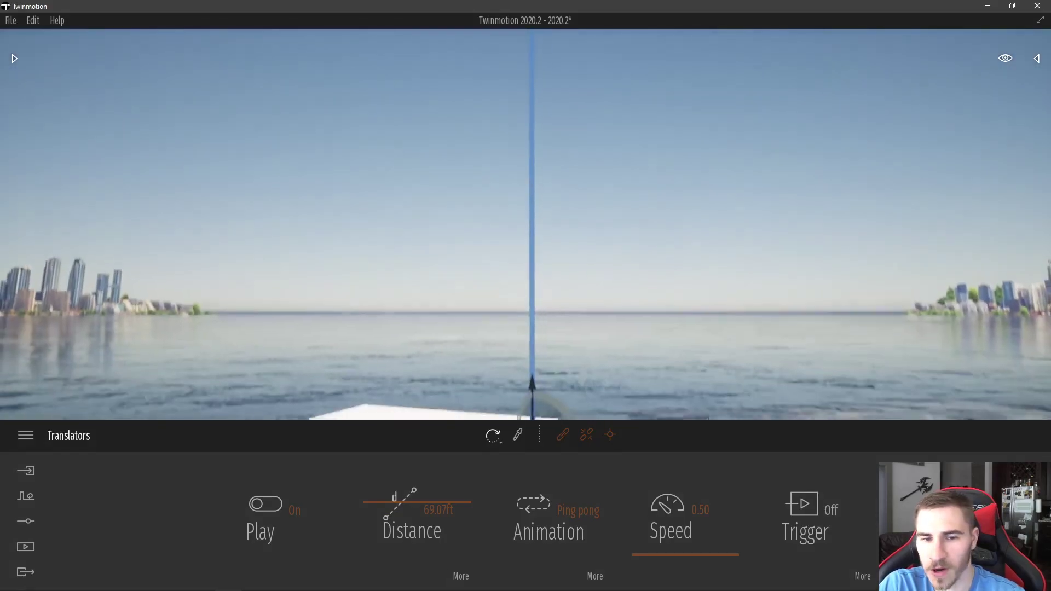
right_drag(432, 317, 439, 375)
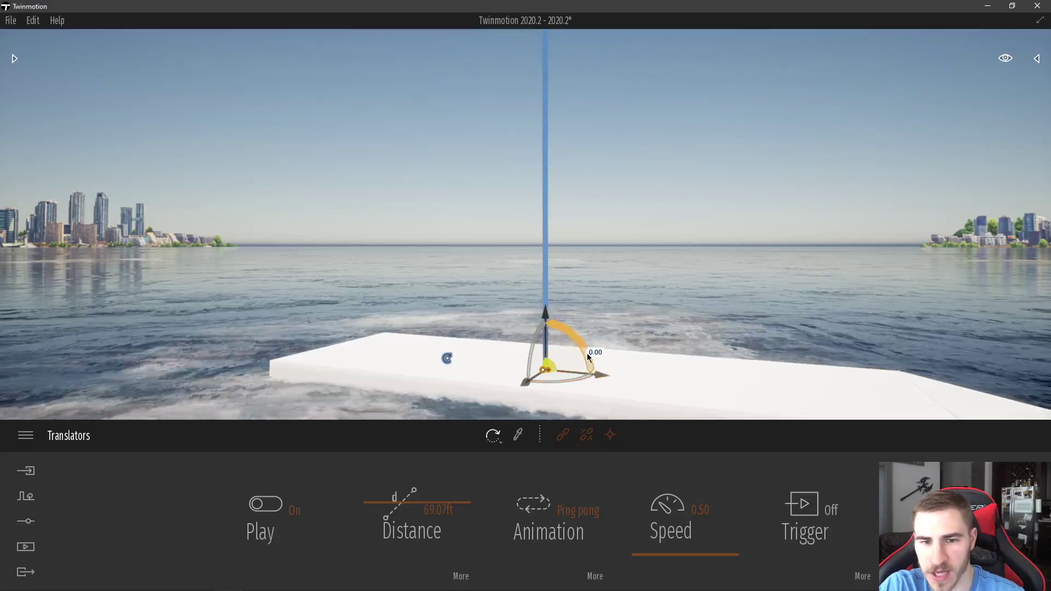
Step: Tilt the translator so its travel path slants diagonally above the platform
mouse_move(588, 357)
mouse_down()
mouse_move(565, 308)
mouse_move(573, 358)
mouse_up()
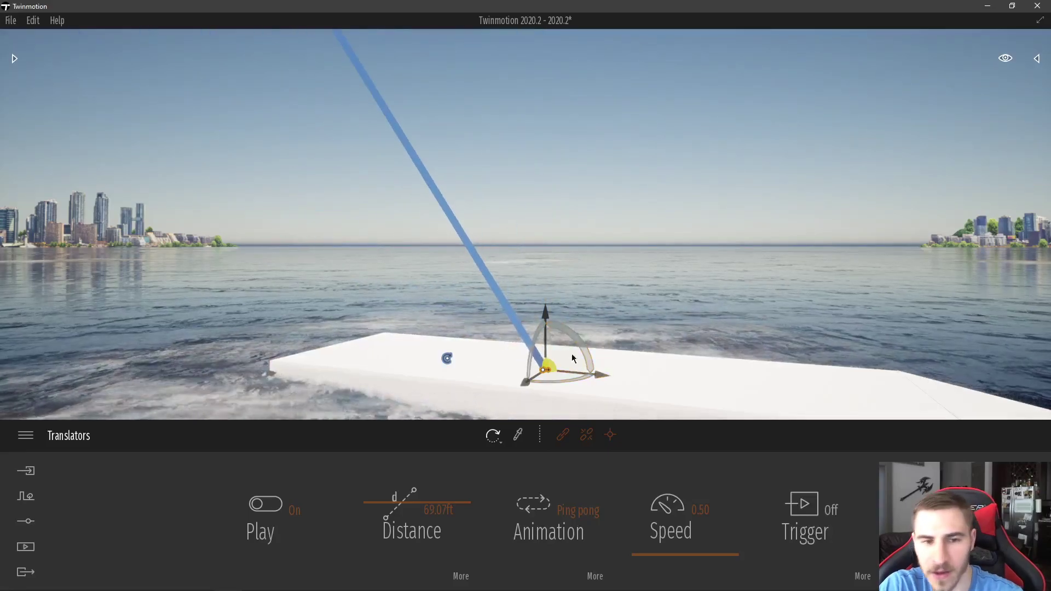
key(w)
key(a)
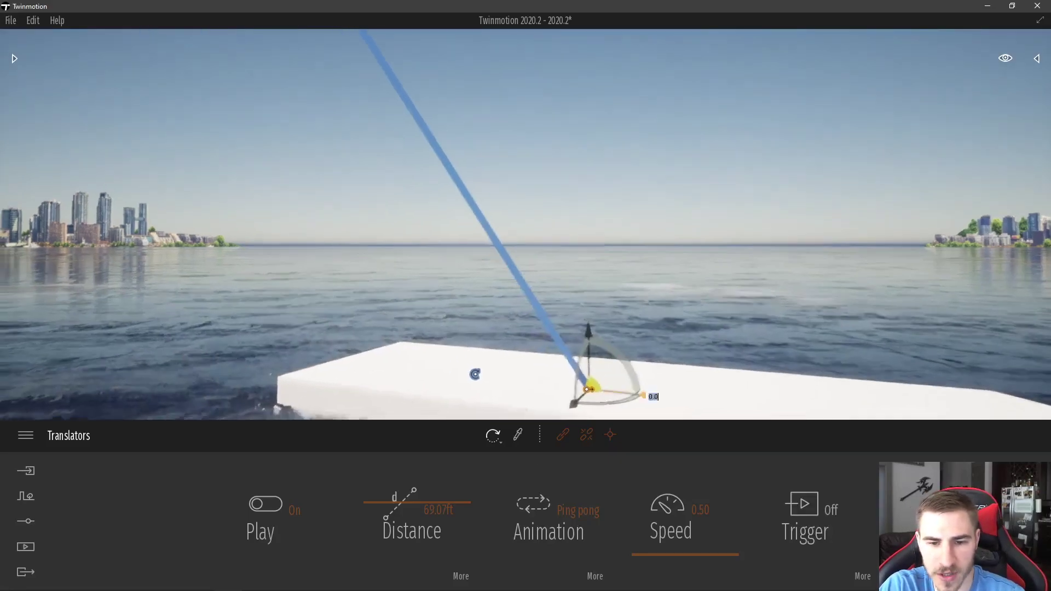
right_drag(645, 394, 632, 421)
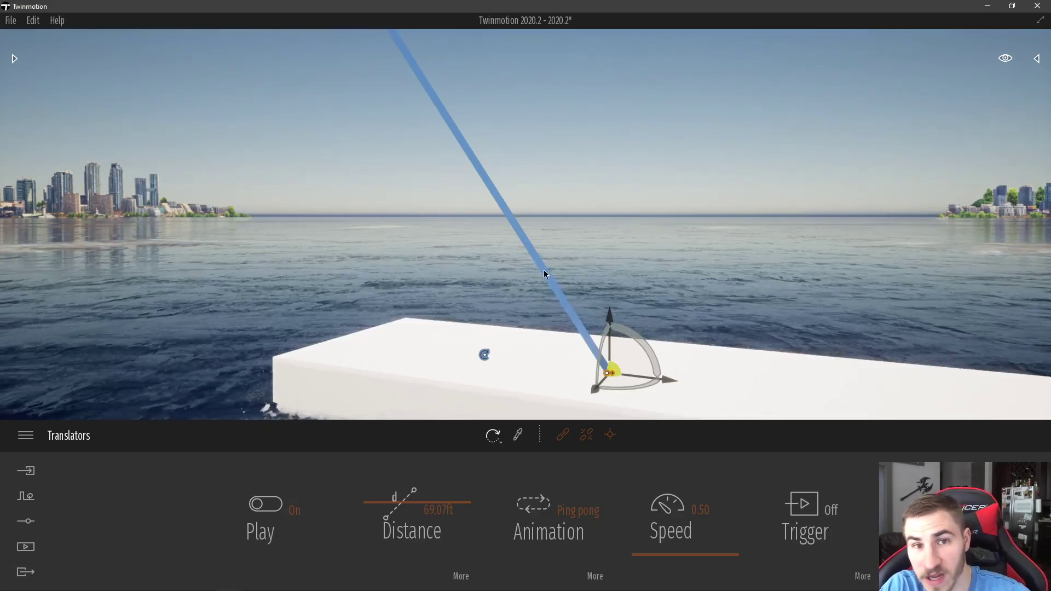
Step: Remove the translator and the rotator from the platform
click(561, 321)
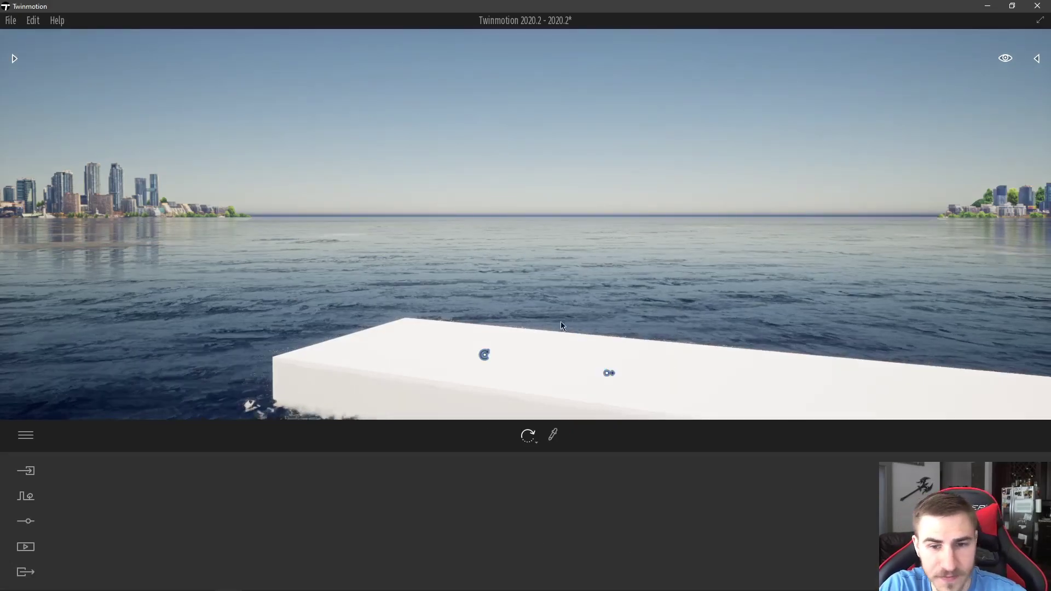
click(607, 376)
click(484, 337)
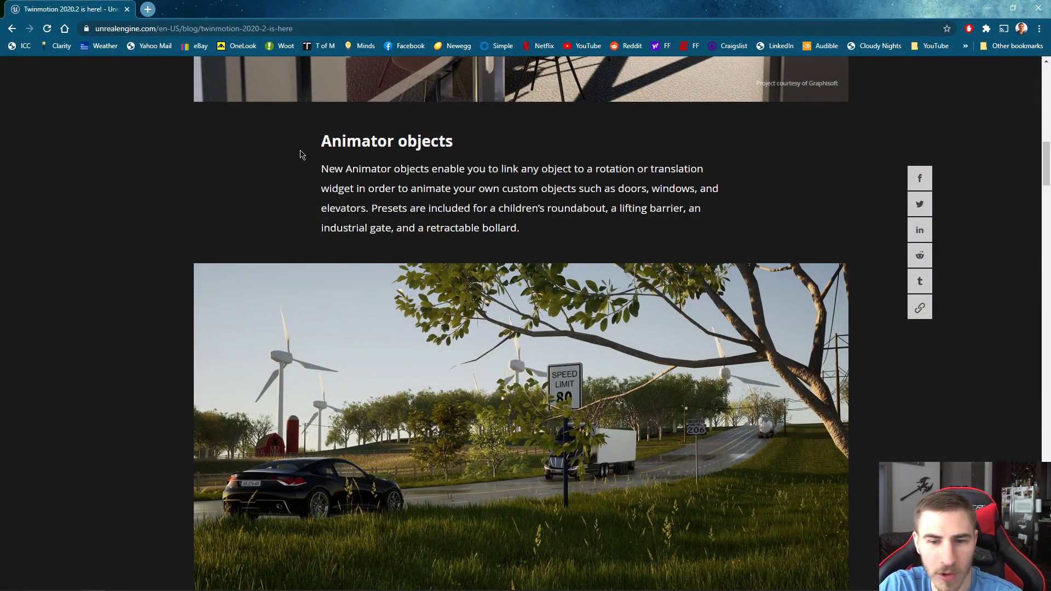
Step: Switch to the Twinmotion 2020.2 blog post in the browser and read the section on faster, easier phasing
scroll(387, 211, down, 1)
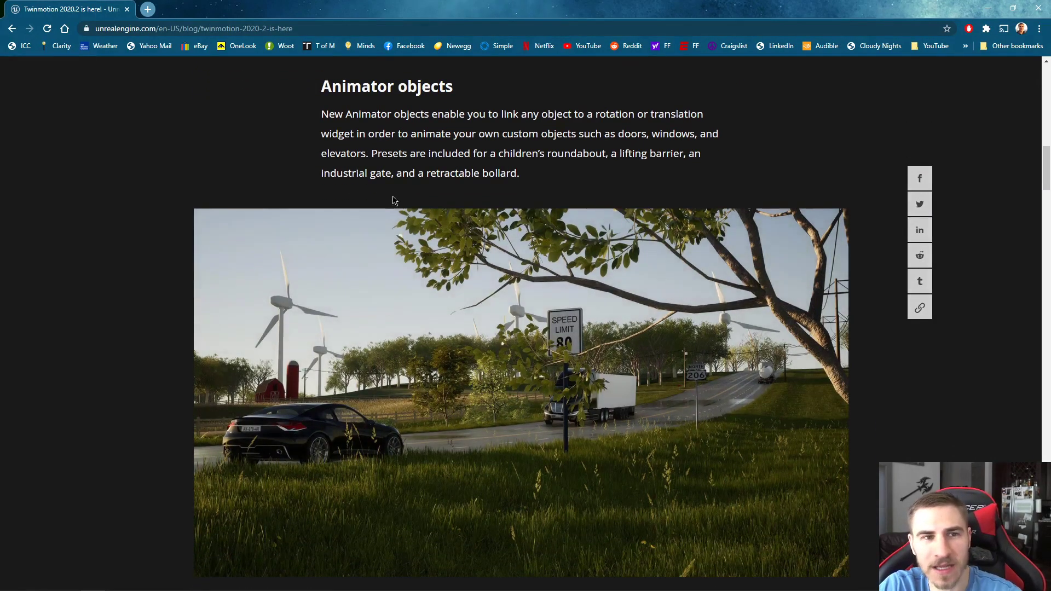
scroll(429, 188, down, 7)
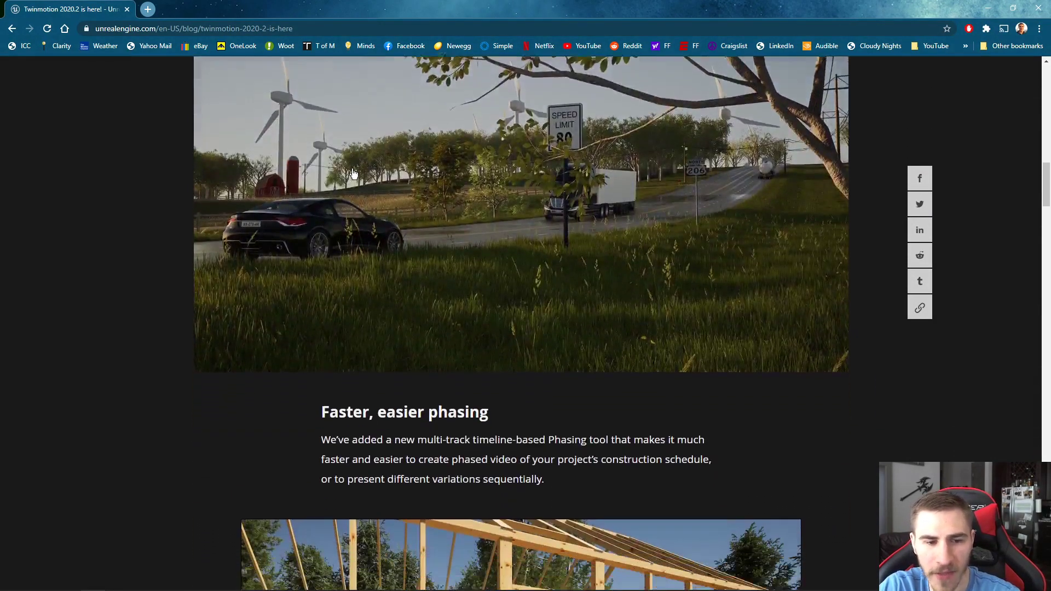
scroll(436, 240, down, 2)
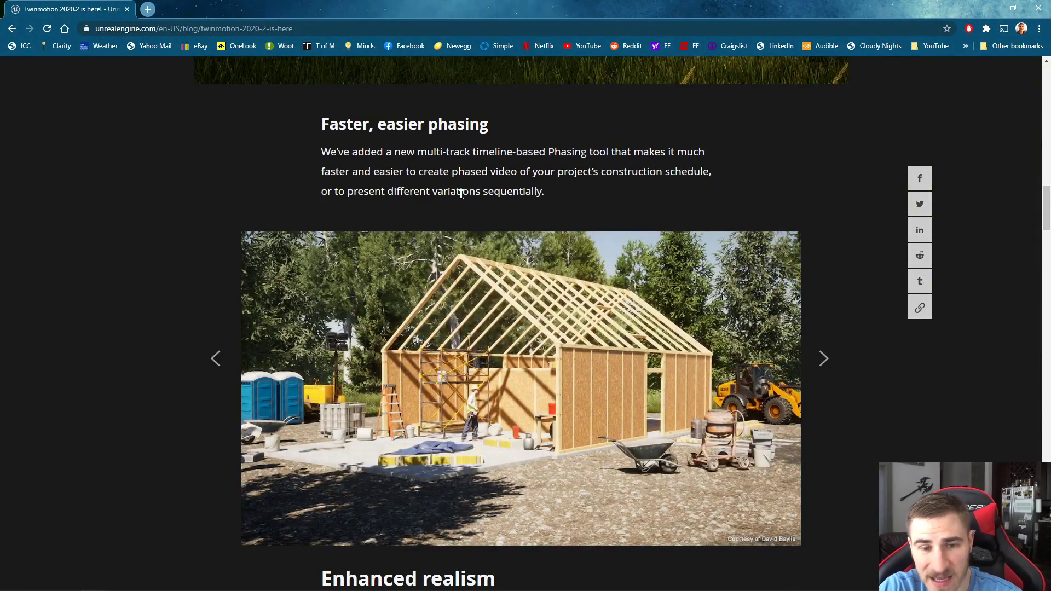
Step: Switch back to Twinmotion and create a new phasing with a first phase on its timeline
click(227, 579)
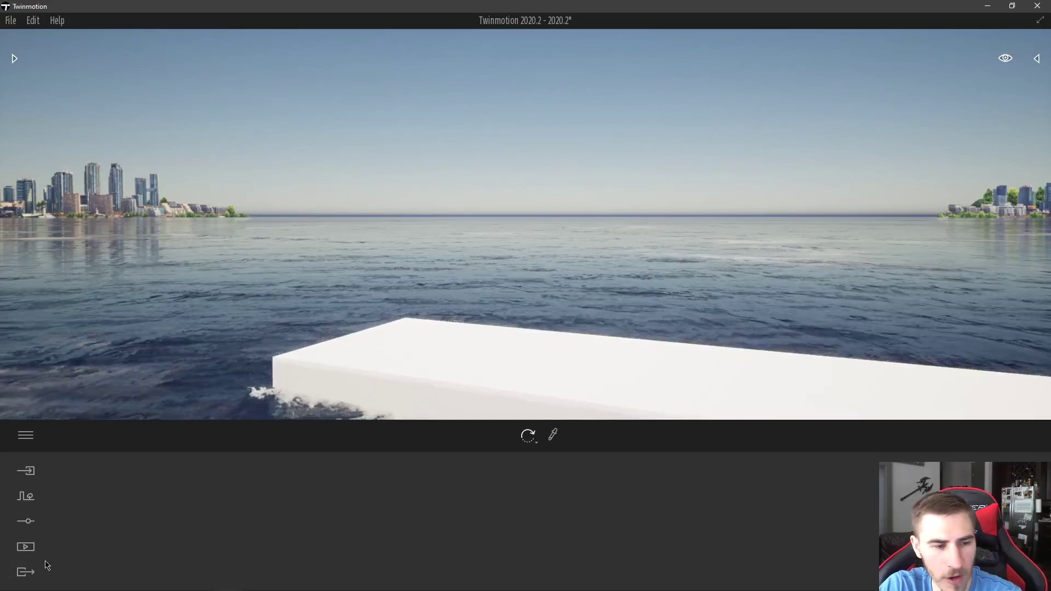
click(24, 554)
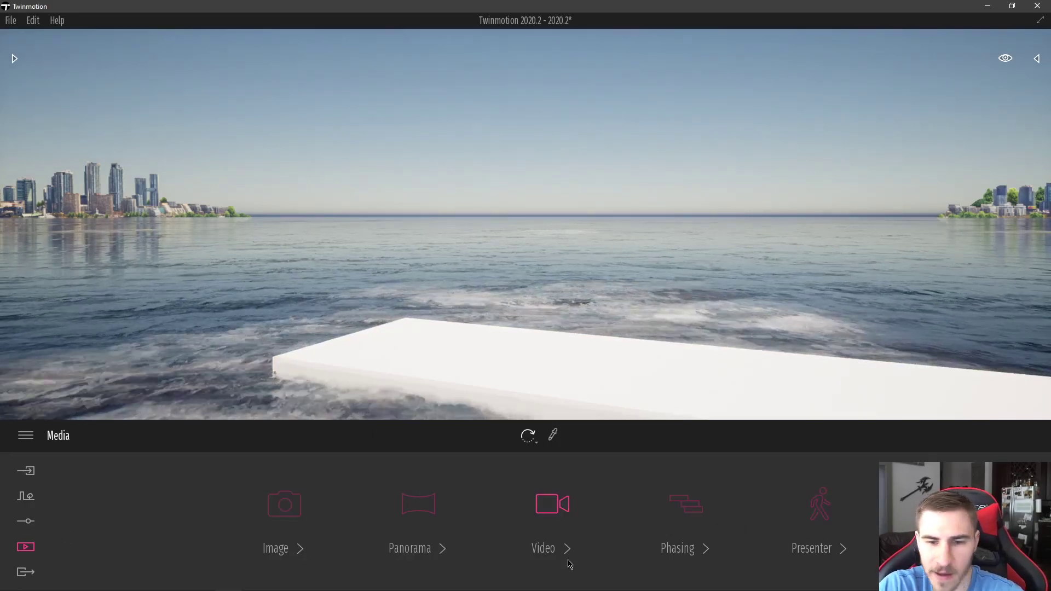
click(689, 503)
click(118, 504)
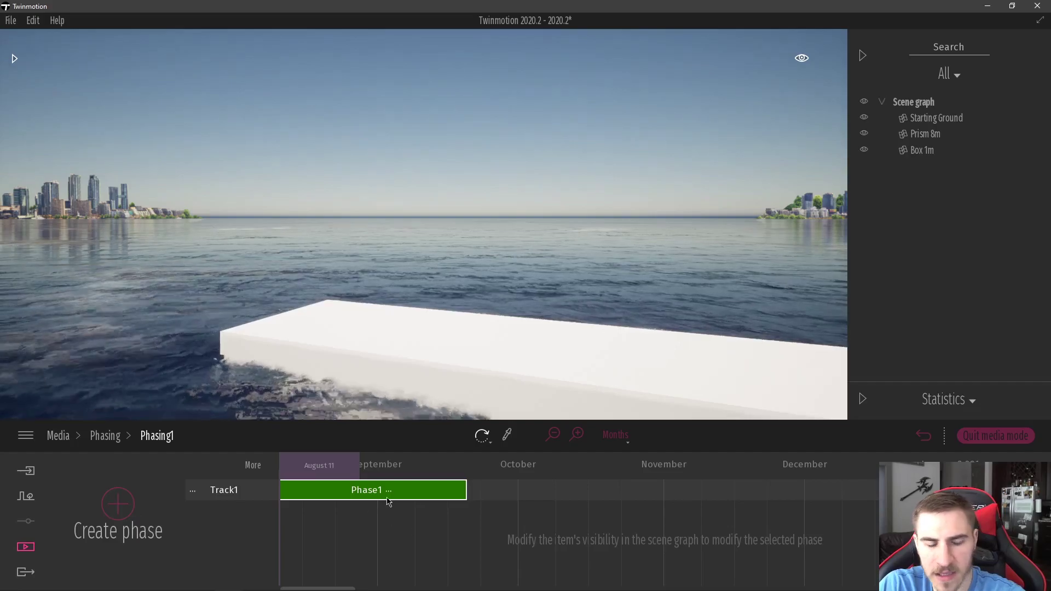
Step: Add two more phases, staggering them on separate tracks with the third running from late September through October, and quit media mode
click(134, 509)
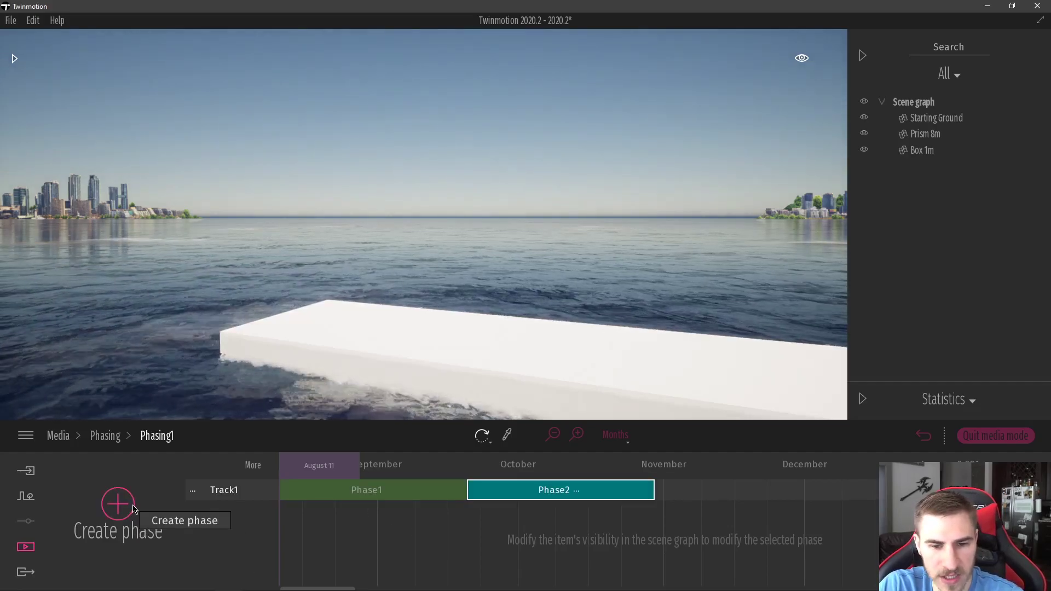
drag(508, 495, 377, 519)
click(126, 512)
drag(568, 520, 536, 537)
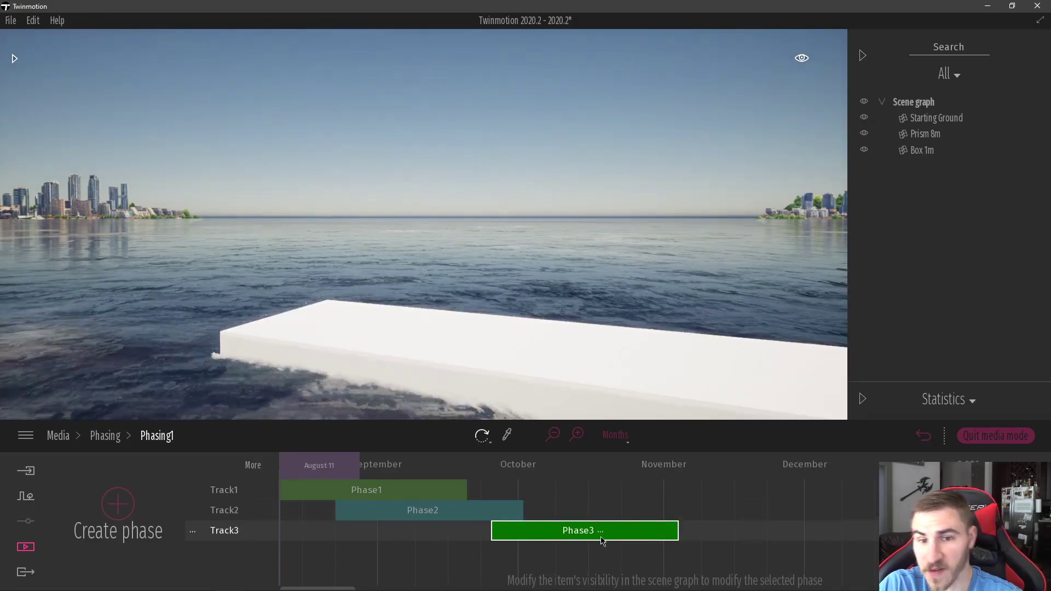
drag(551, 534, 498, 531)
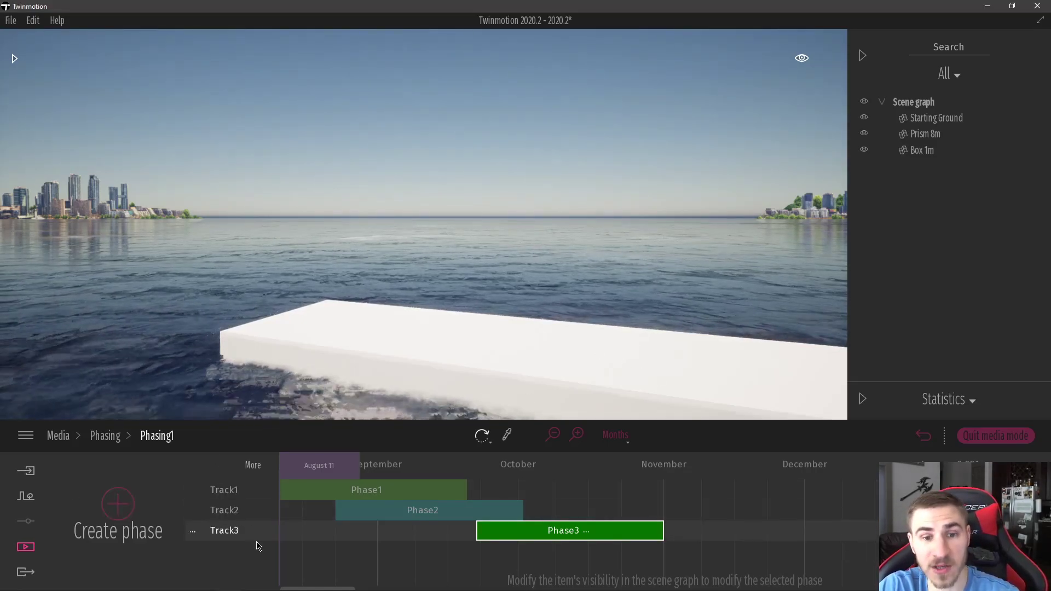
click(997, 439)
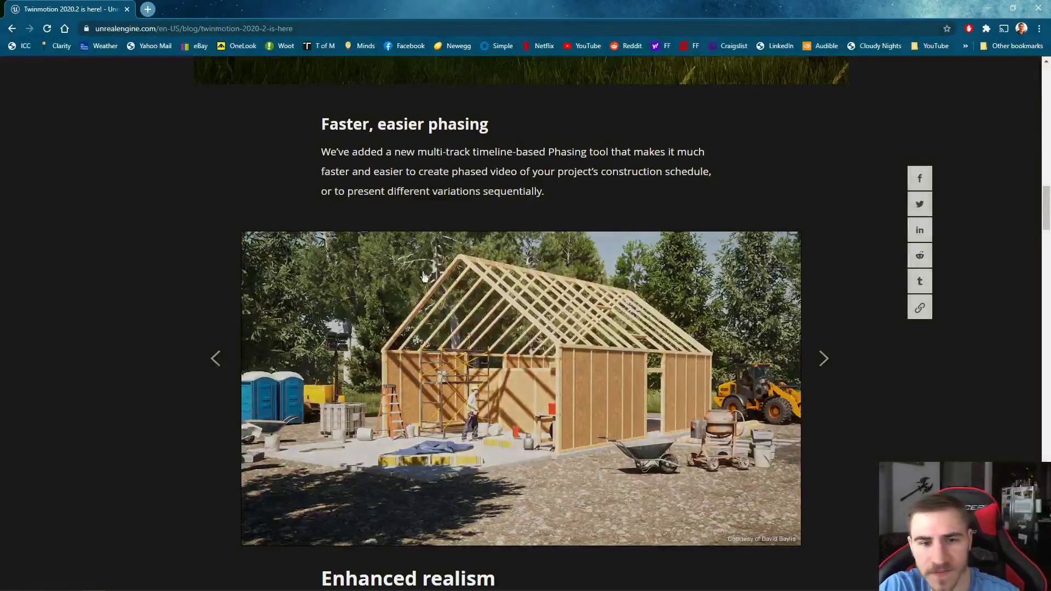
Step: Switch to the blog post in the browser and read the Enhanced realism section on more realistic water
scroll(799, 266, down, 2)
scroll(800, 266, down, 5)
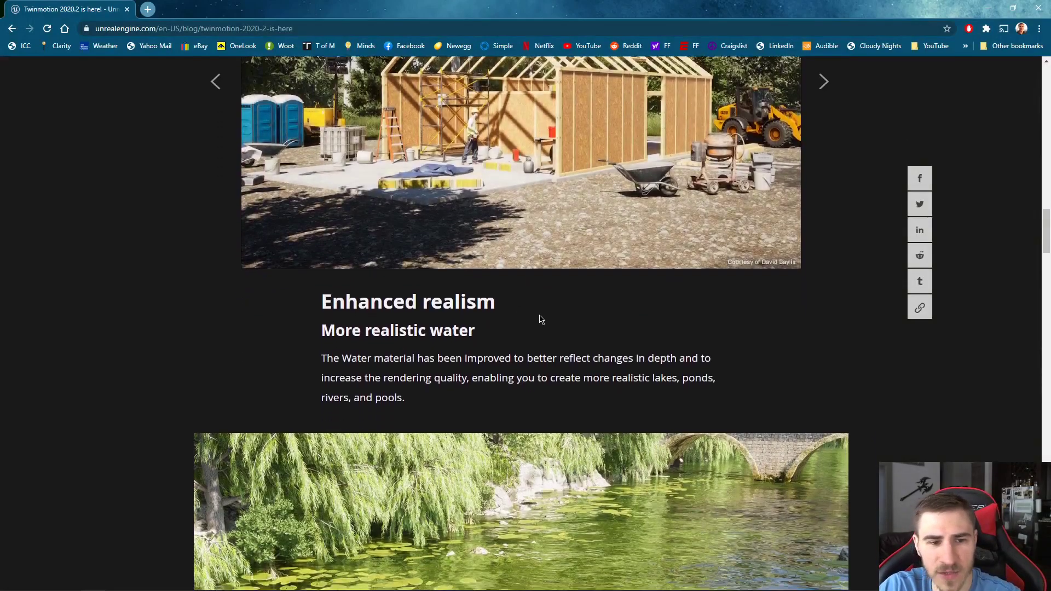
scroll(596, 284, down, 1)
scroll(386, 405, down, 2)
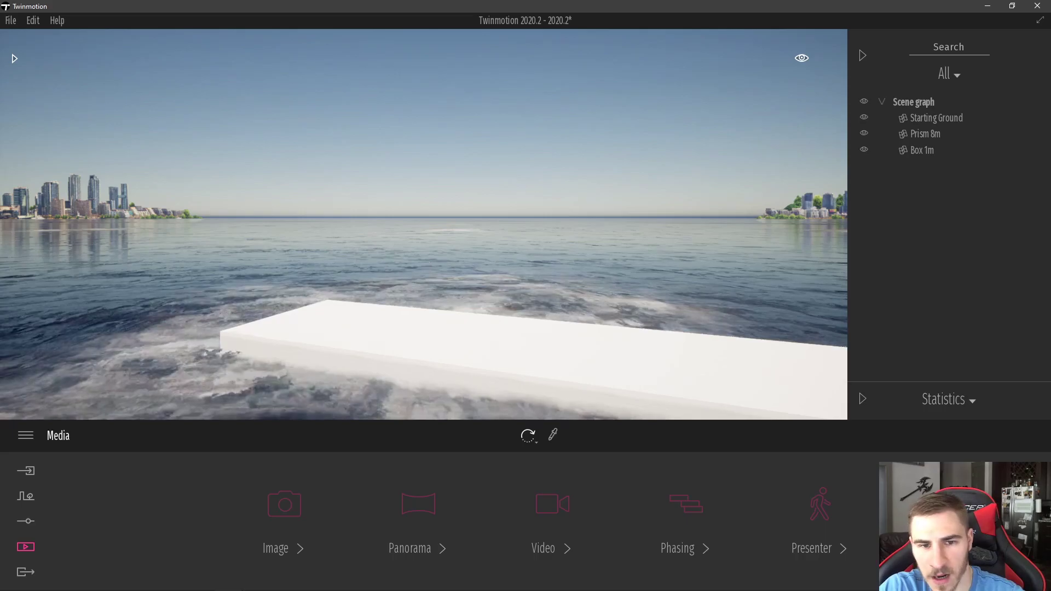
Step: Switch to Twinmotion and approach the platform's sloping end to examine how the water meets it
drag(367, 323, 438, 307)
right_drag(438, 306, 364, 302)
key(s)
key(w)
right_drag(430, 276, 425, 261)
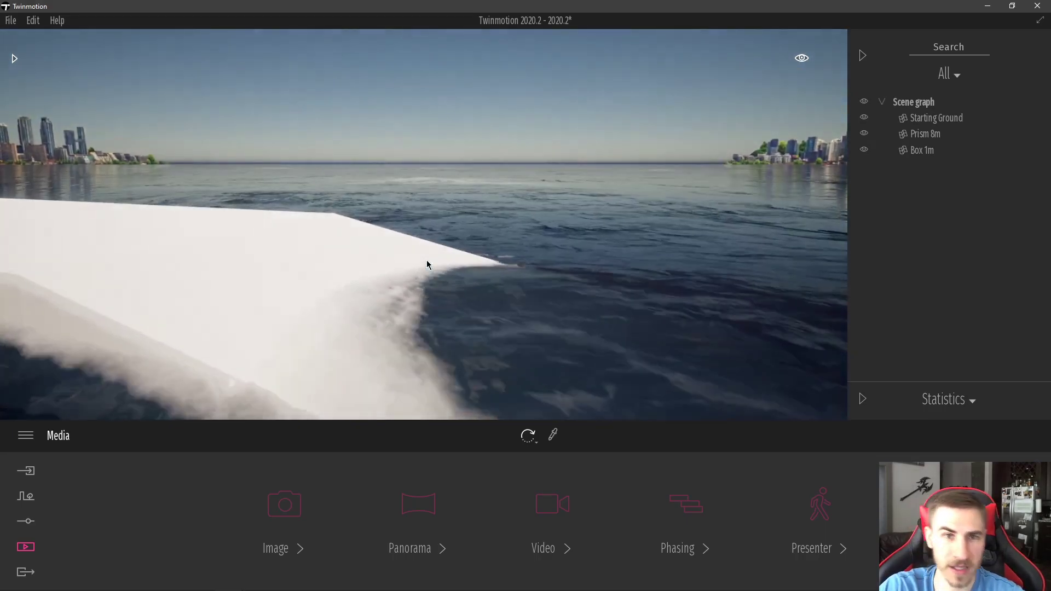
right_drag(734, 314, 748, 316)
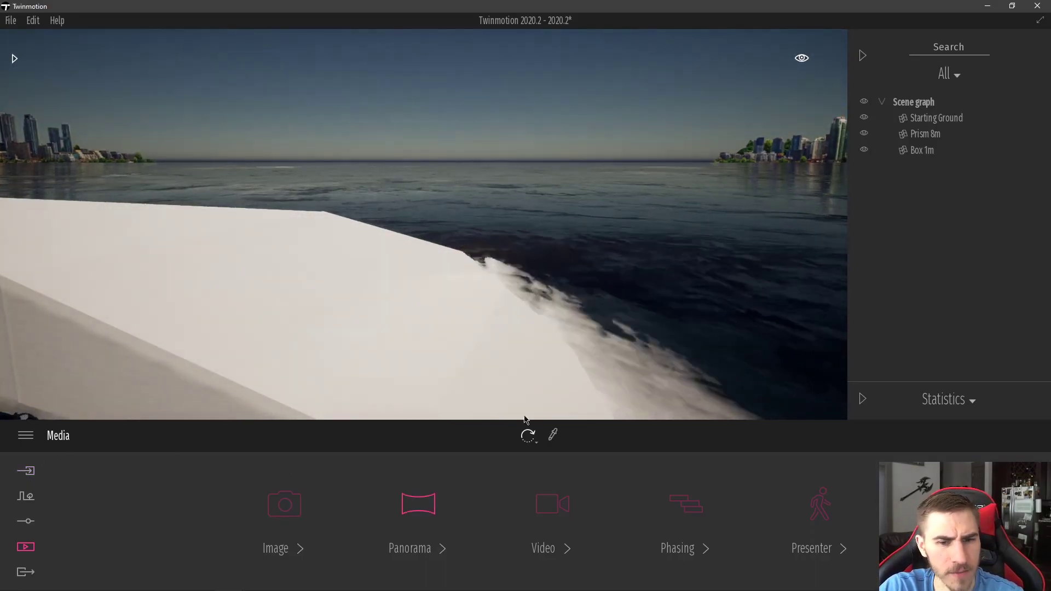
Step: Sample the sloping prism's material and apply the Grass 5 ground material to the prism
click(555, 434)
click(357, 324)
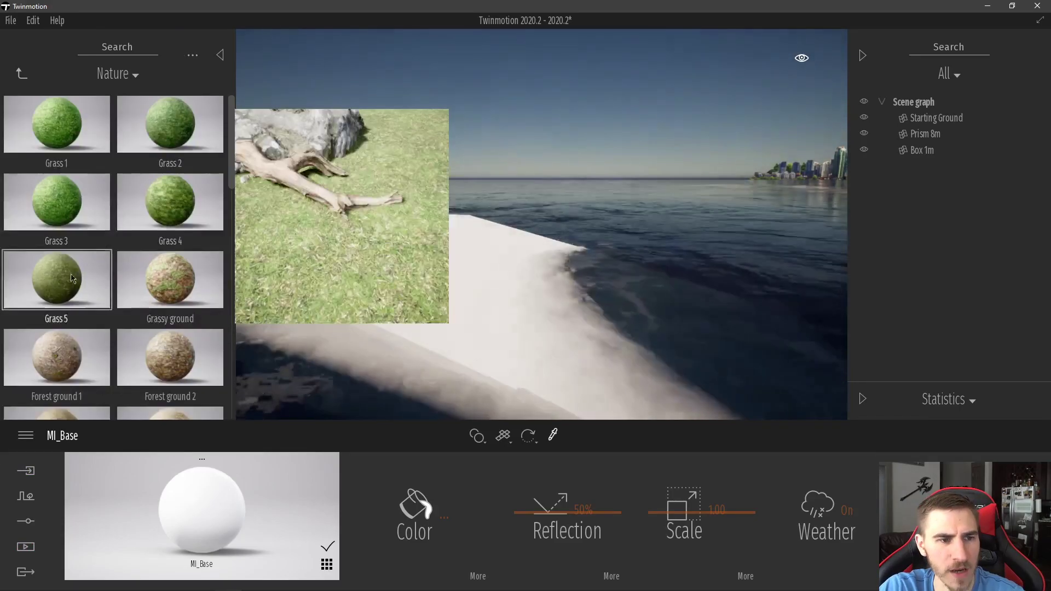
drag(56, 281, 476, 316)
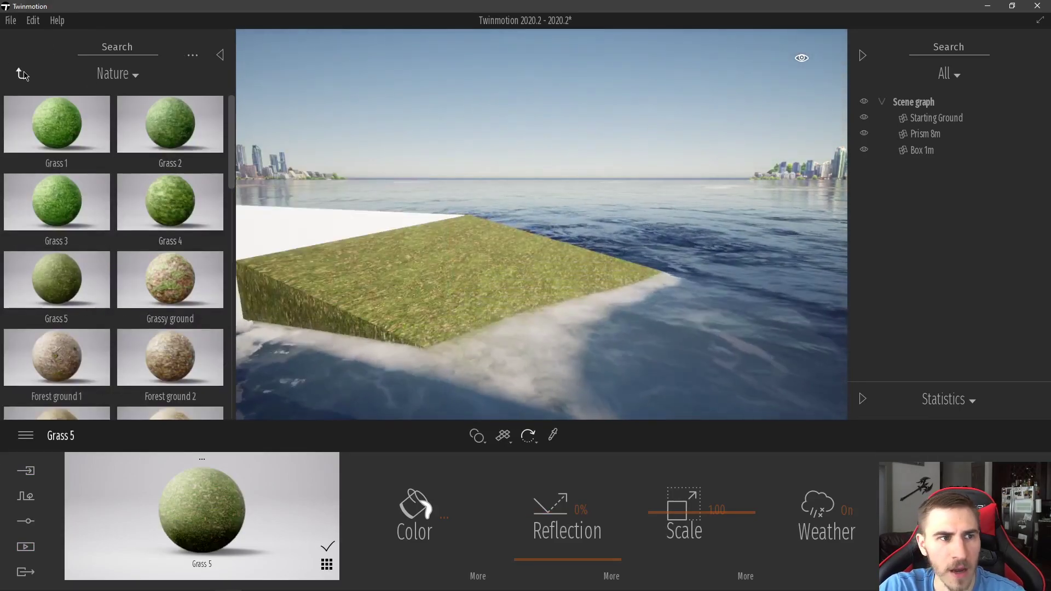
Step: Place a Fig Tree from the vegetation library on the grassy slope
click(21, 73)
click(175, 150)
click(21, 74)
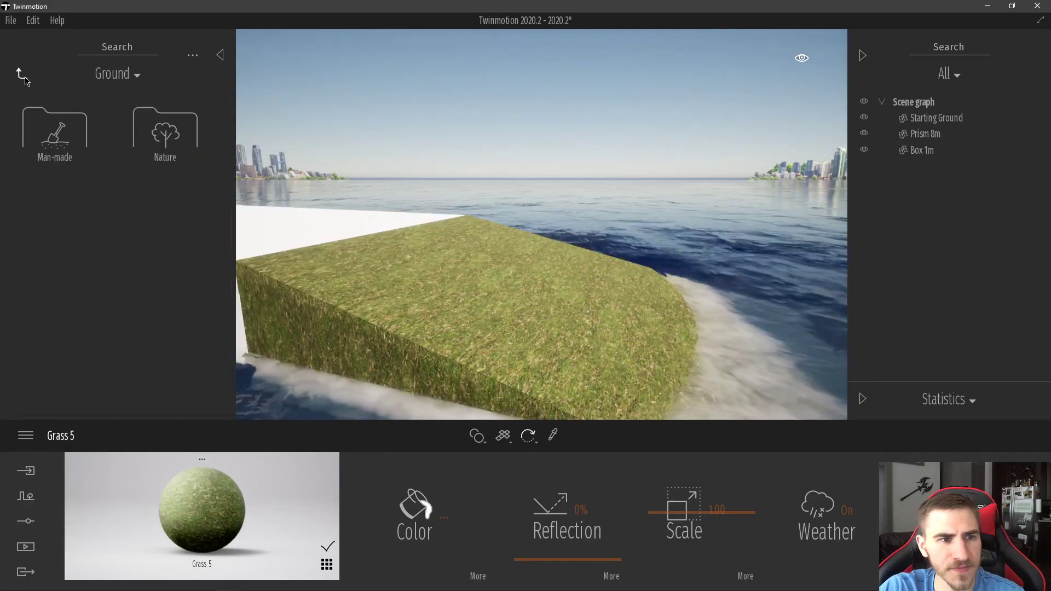
click(22, 73)
click(22, 73)
click(174, 144)
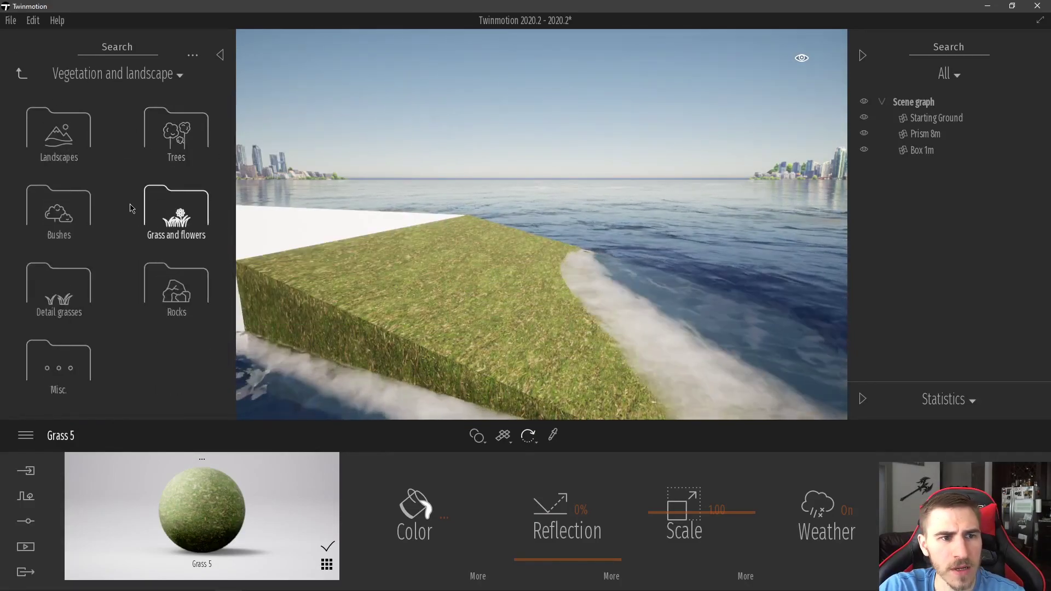
click(171, 156)
drag(170, 202, 59, 214)
Step: Place a Golden Chain tree near the Fig Tree on the slope and view the trees along the shoreline
scroll(59, 213, down, 14)
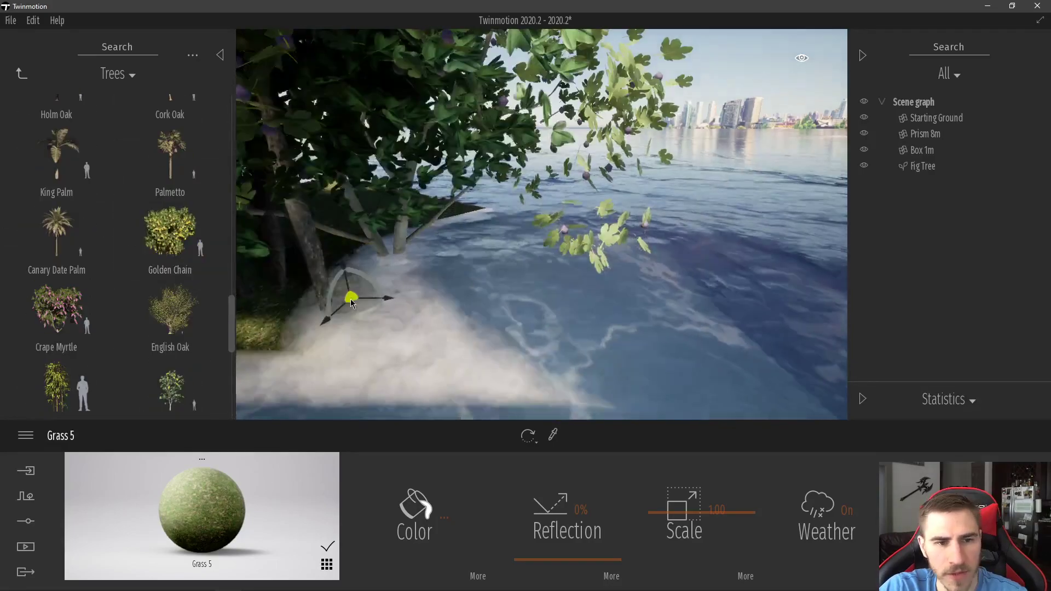
drag(351, 299, 294, 306)
right_drag(445, 231, 499, 232)
click(624, 272)
mouse_move(623, 271)
right_down()
mouse_move(690, 274)
mouse_move(694, 296)
mouse_move(685, 312)
mouse_move(665, 298)
mouse_move(586, 290)
mouse_move(629, 292)
right_up()
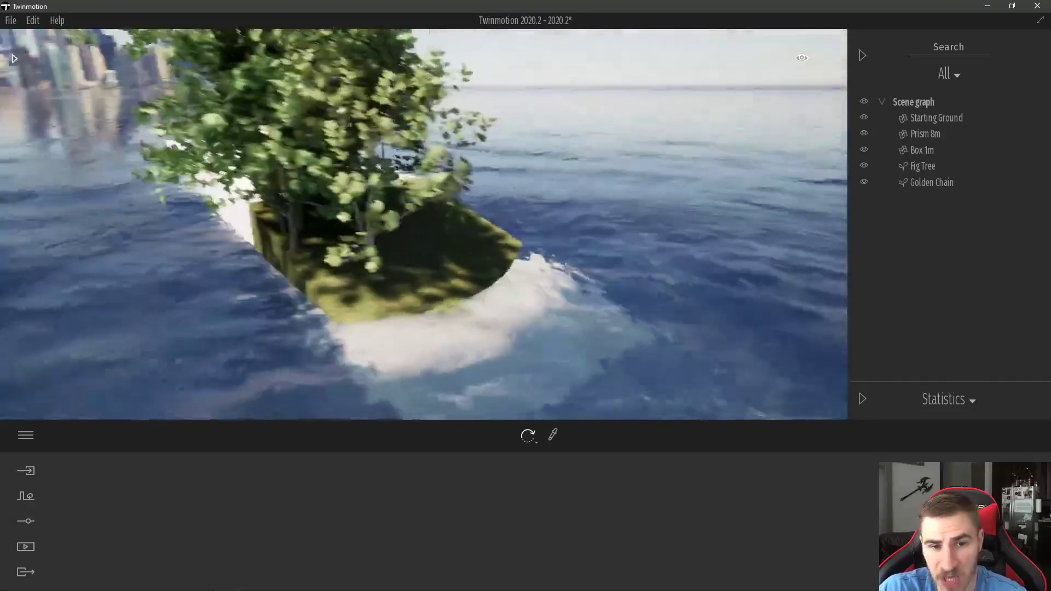
key(w)
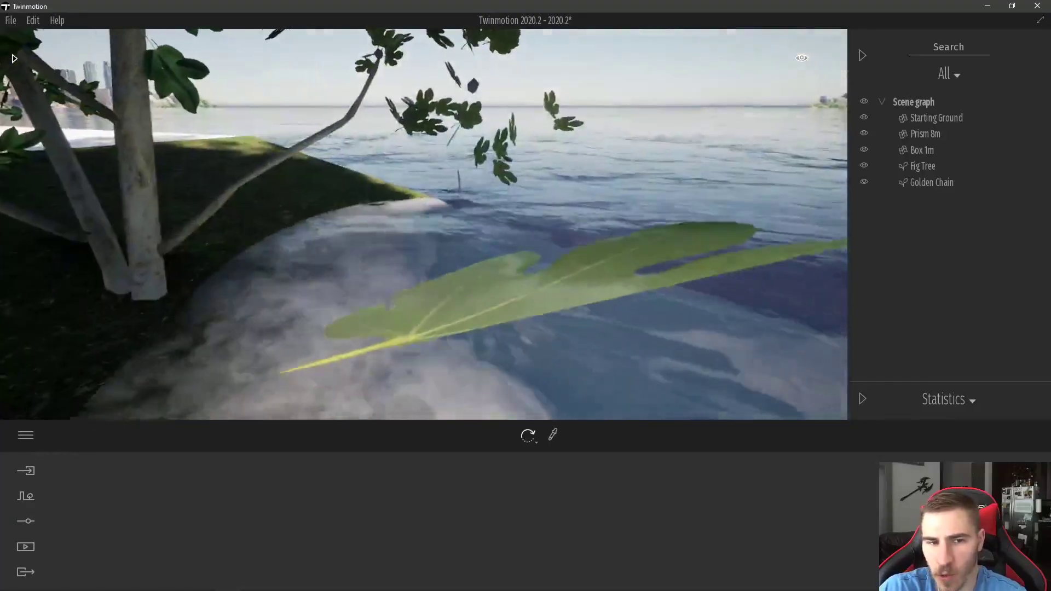
key(s)
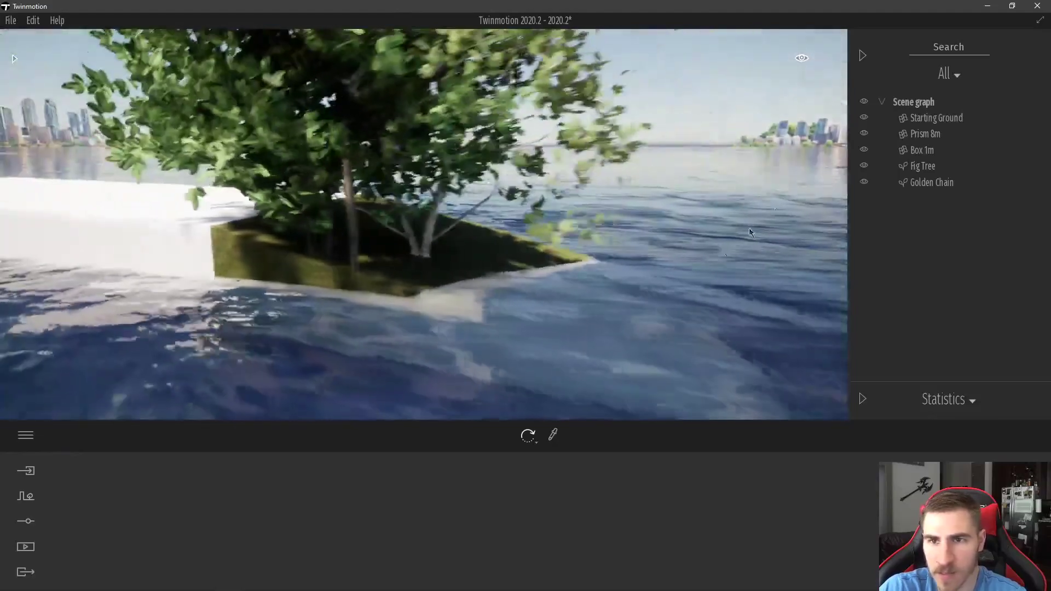
Step: Change the time of day and move in beneath the trees to examine the water in the new light
click(863, 57)
click(1003, 60)
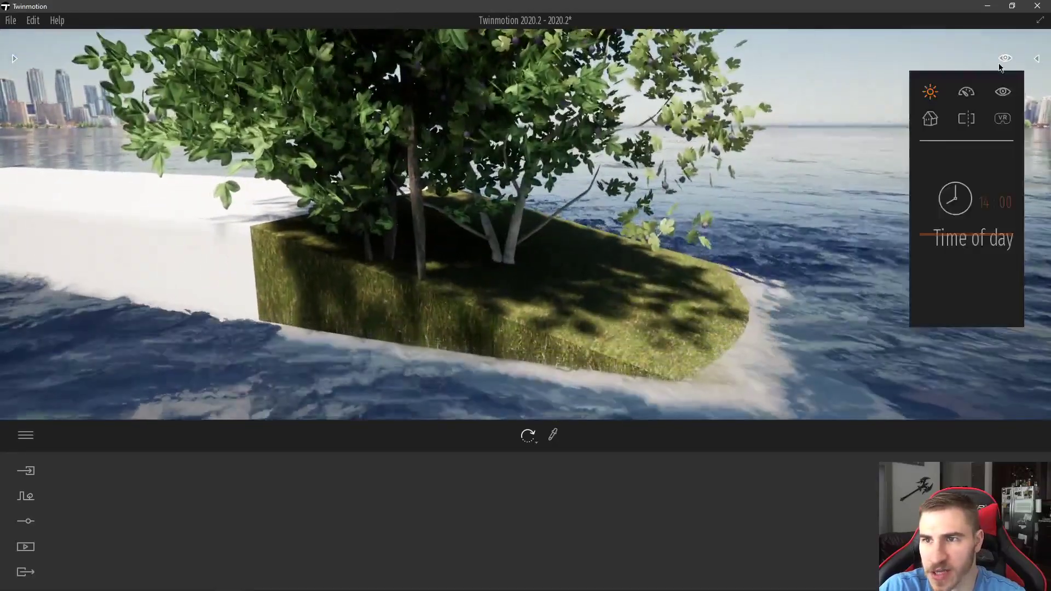
drag(978, 234, 984, 264)
scroll(608, 263, up, 4)
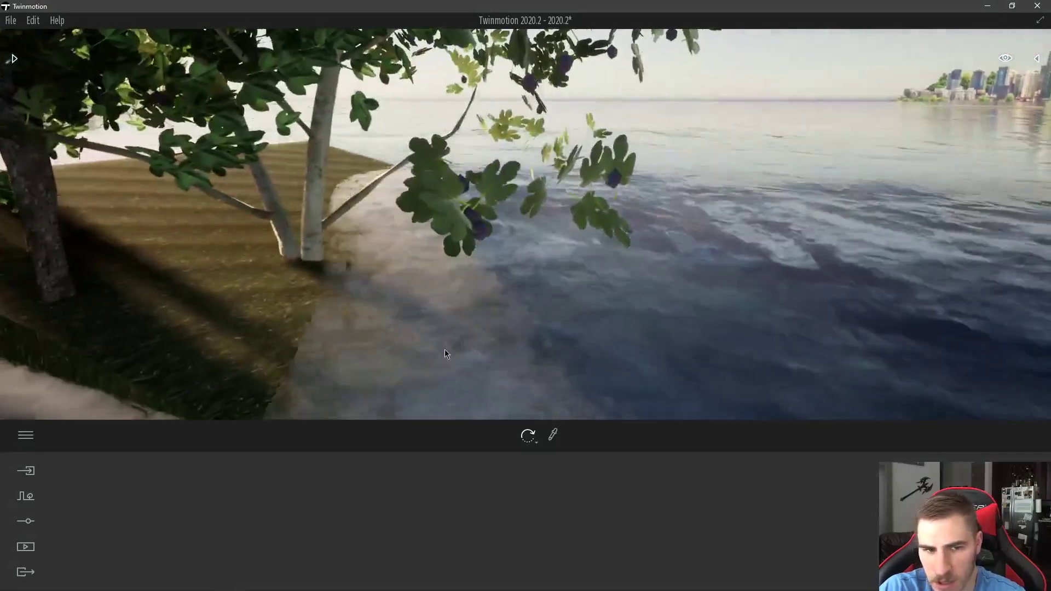
right_drag(446, 349, 601, 317)
key(Page_Up)
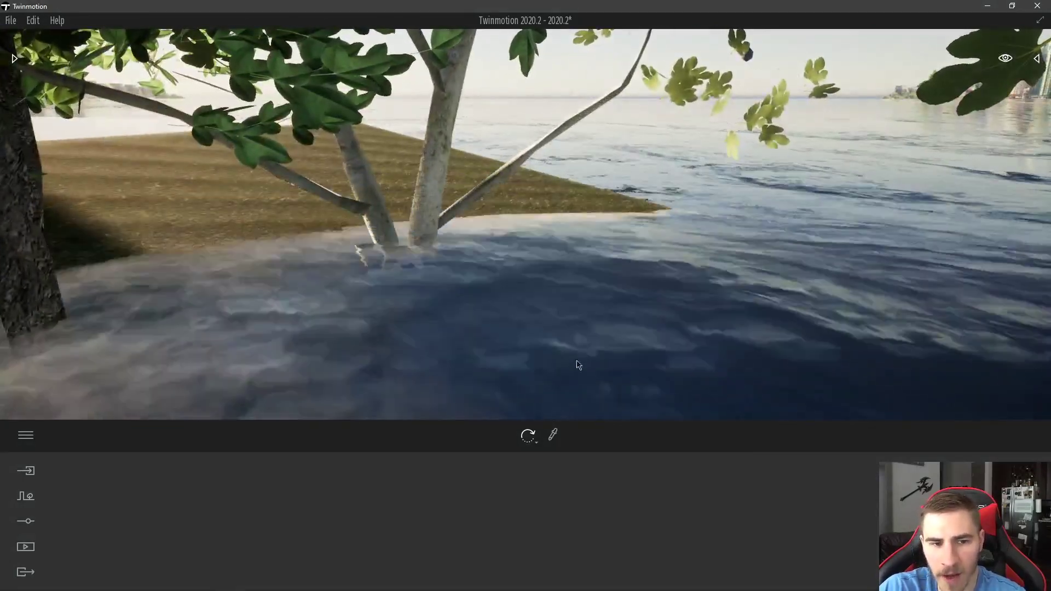
Step: Set the ocean's aspect to Muddy river and examine the water along the grassy slope's edge
right_drag(635, 334, 773, 361)
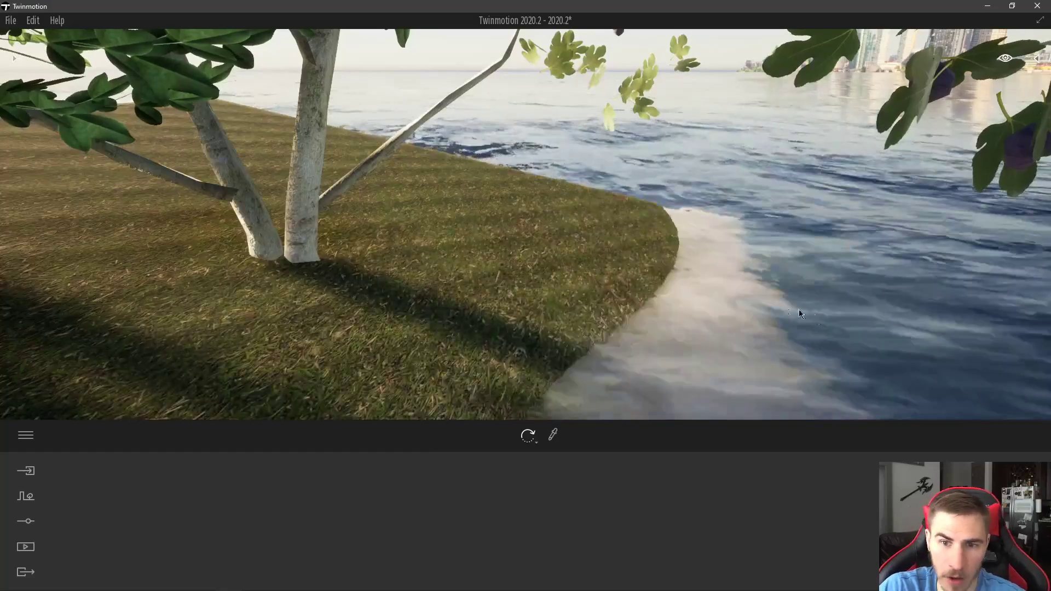
scroll(829, 241, down, 5)
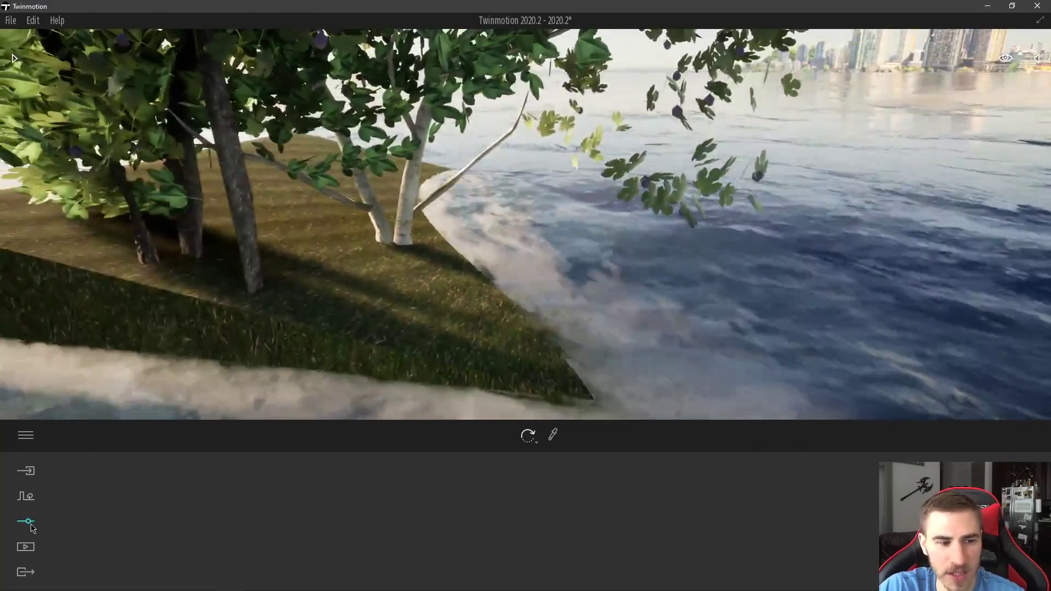
click(26, 520)
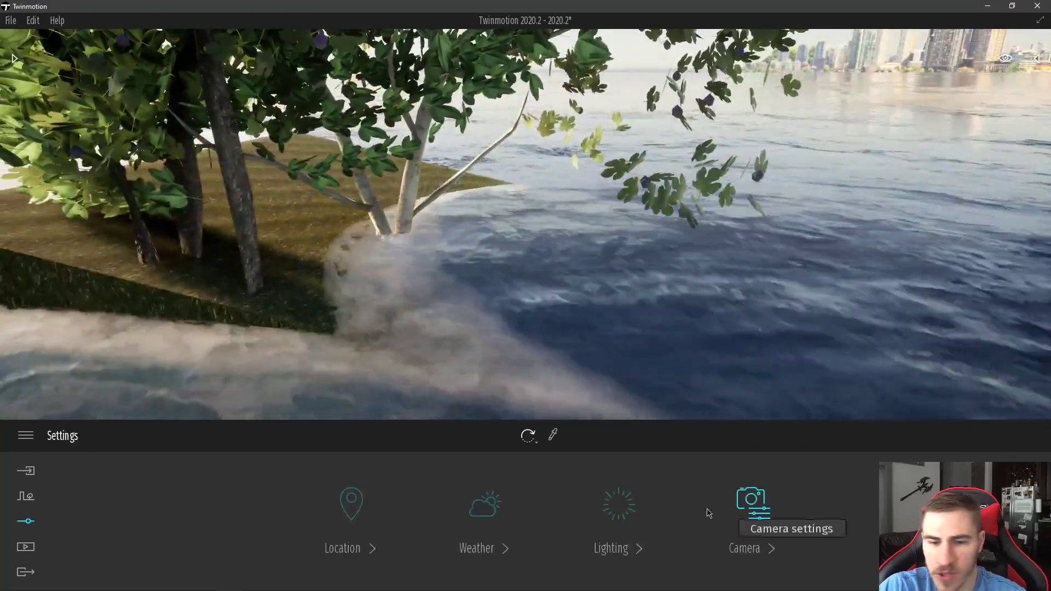
click(502, 519)
click(837, 523)
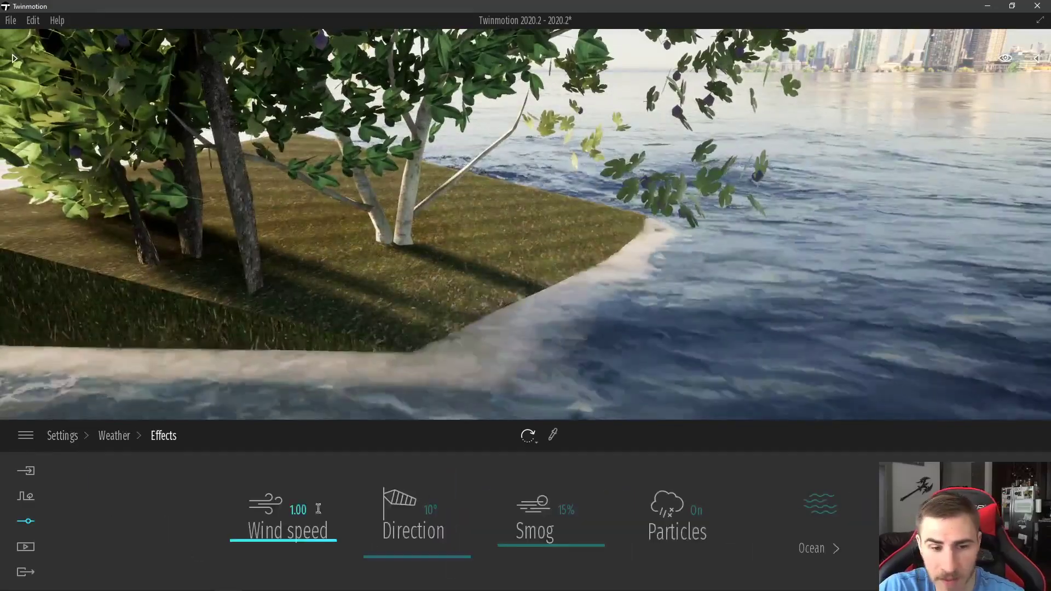
click(832, 526)
click(671, 515)
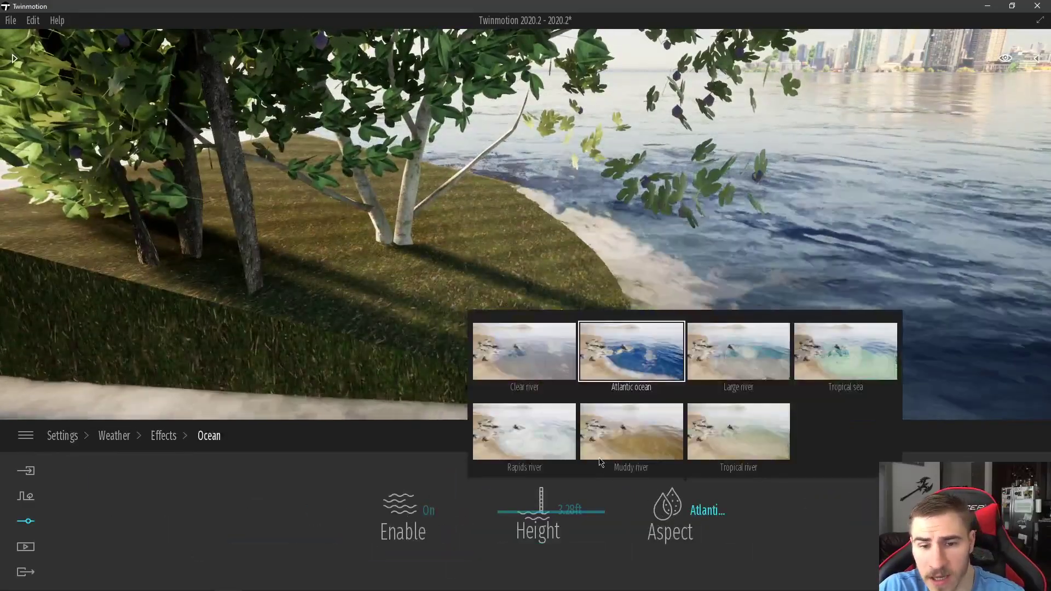
click(627, 439)
scroll(525, 263, up, 3)
right_drag(493, 258, 492, 293)
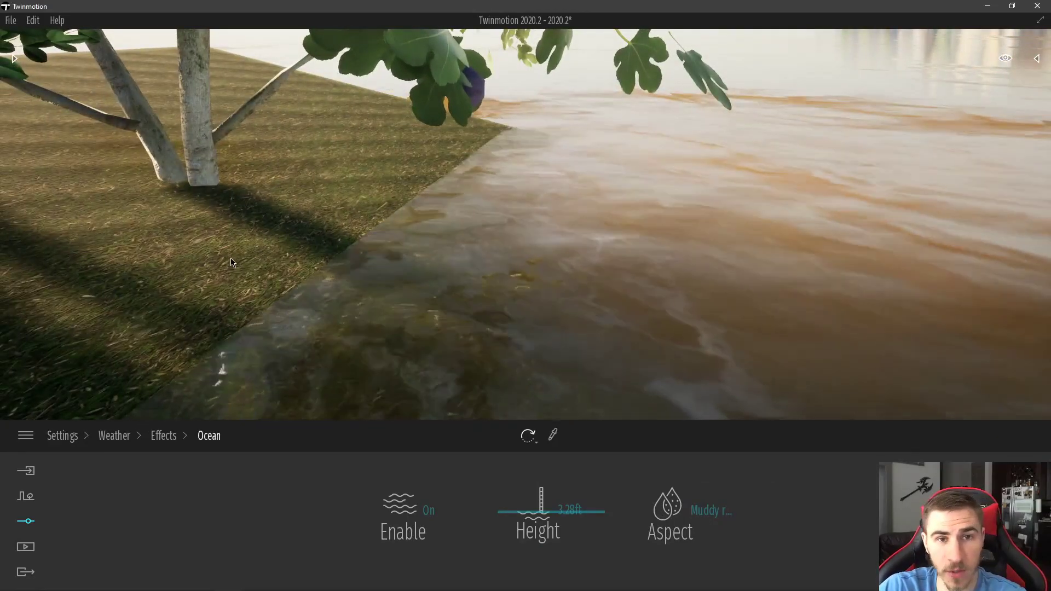
scroll(486, 300, down, 5)
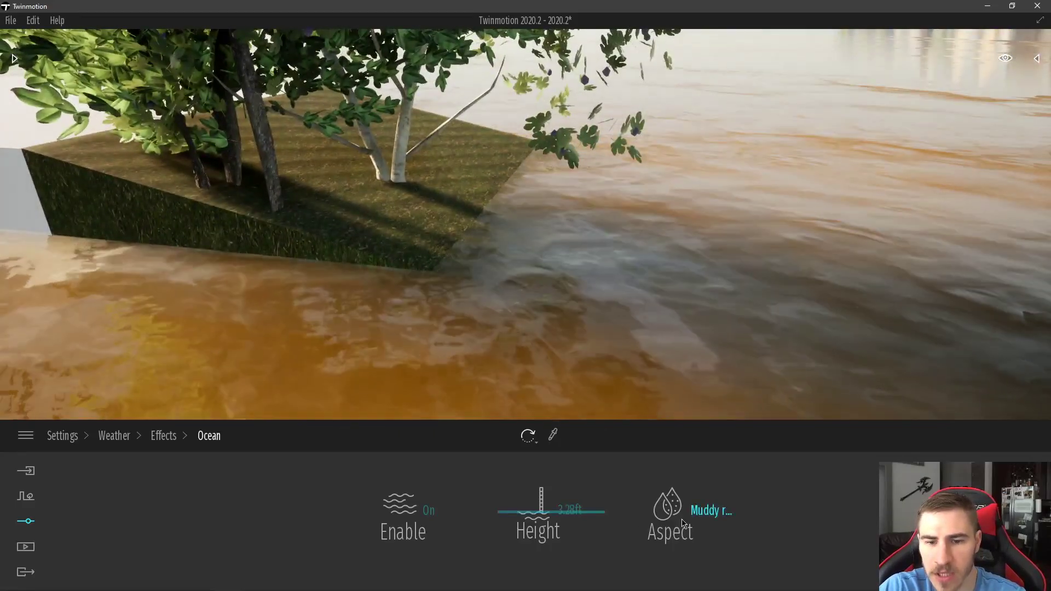
Step: Try the Tropical river ocean aspect, switch it to Tropical sea and view the water around the slope
click(711, 510)
click(750, 454)
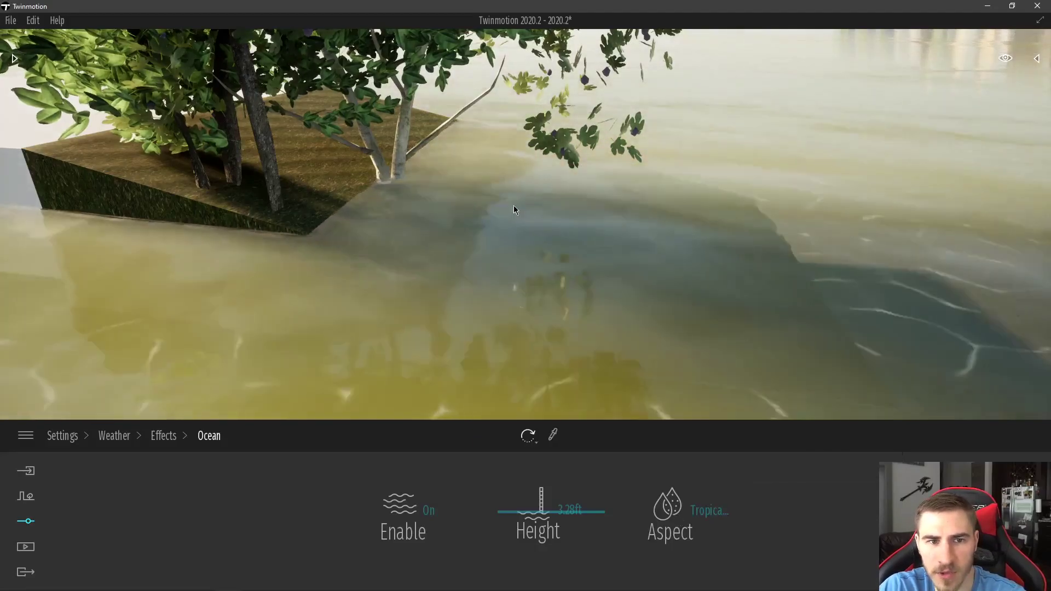
click(721, 509)
click(843, 353)
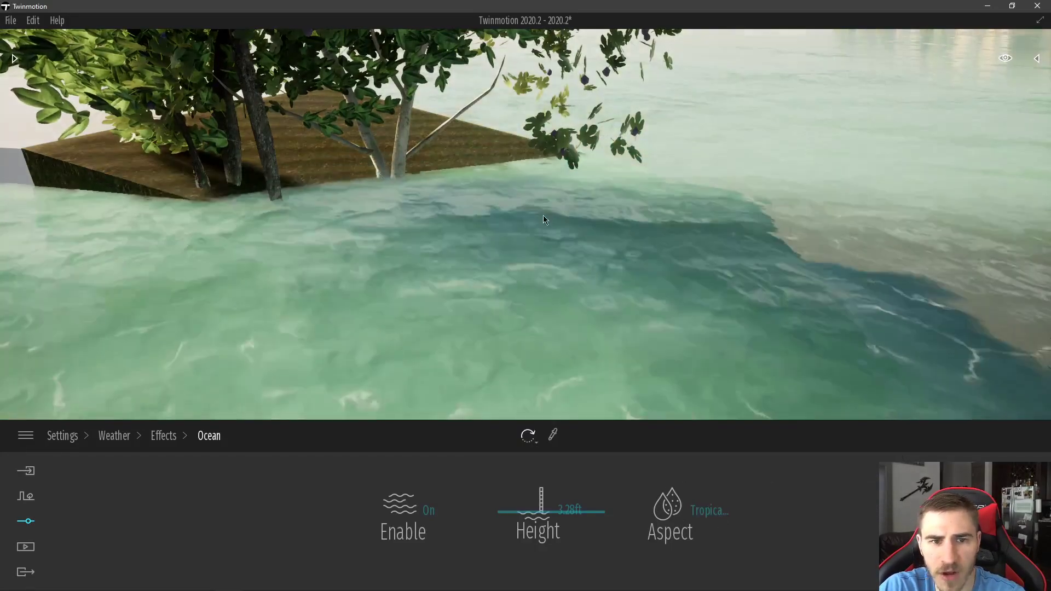
mouse_move(486, 270)
right_down()
mouse_move(510, 258)
mouse_move(485, 268)
mouse_move(486, 254)
right_up()
key(s)
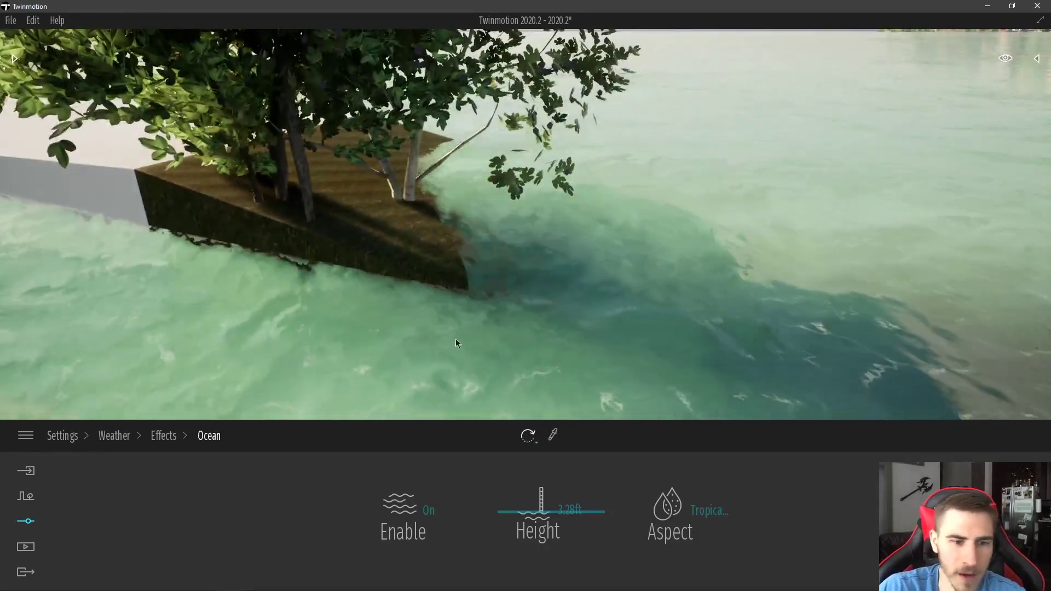
Step: Delete the Fig Tree and the Golden Chain tree from the slope
click(297, 80)
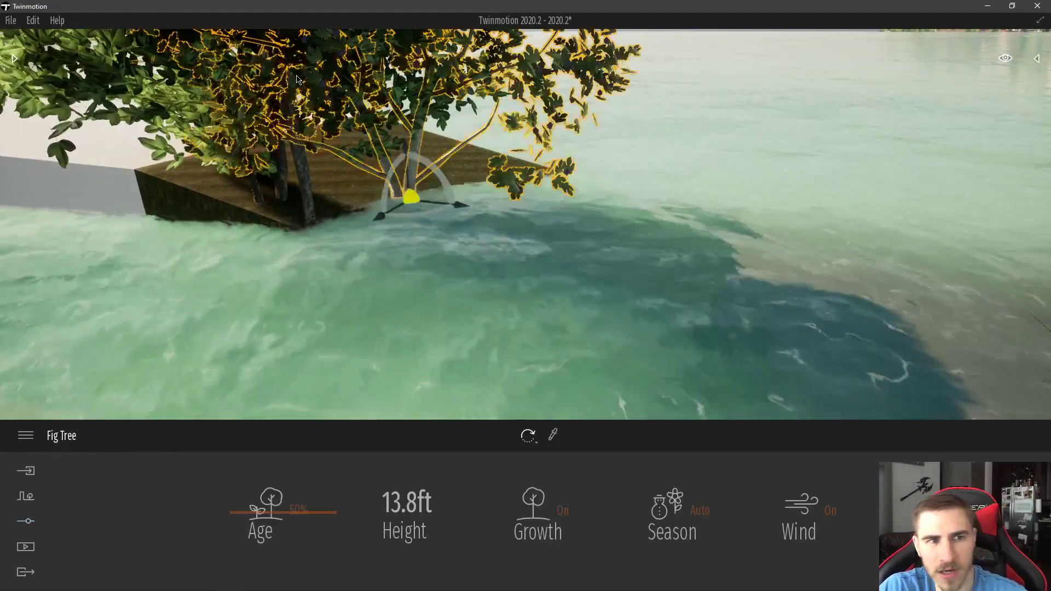
key(Delete)
click(298, 81)
key(Delete)
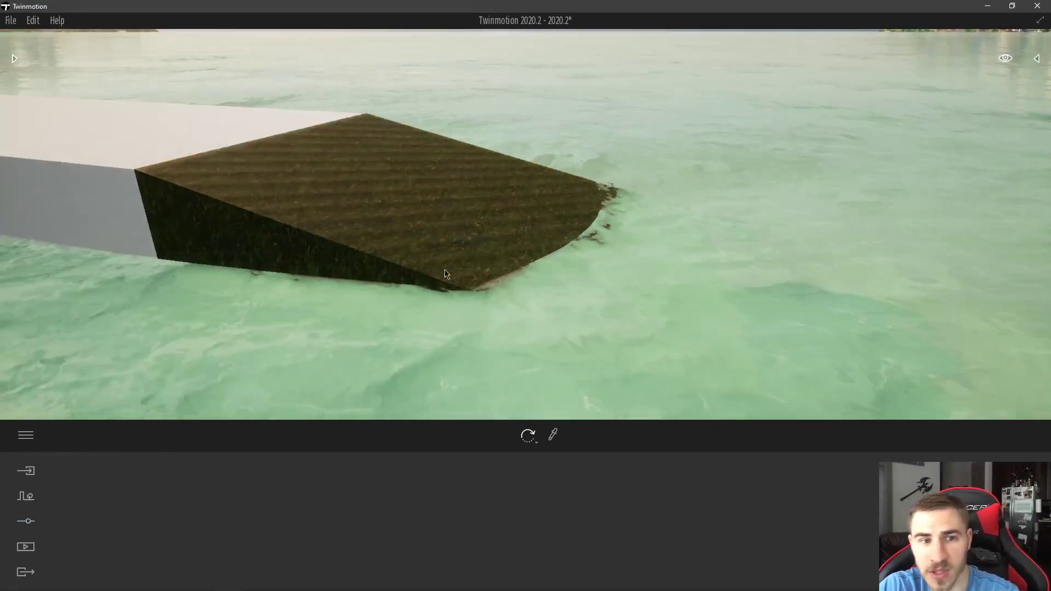
Step: Sample the adjoining box's white MI_Base material and apply it to the grass-covered prism
click(553, 435)
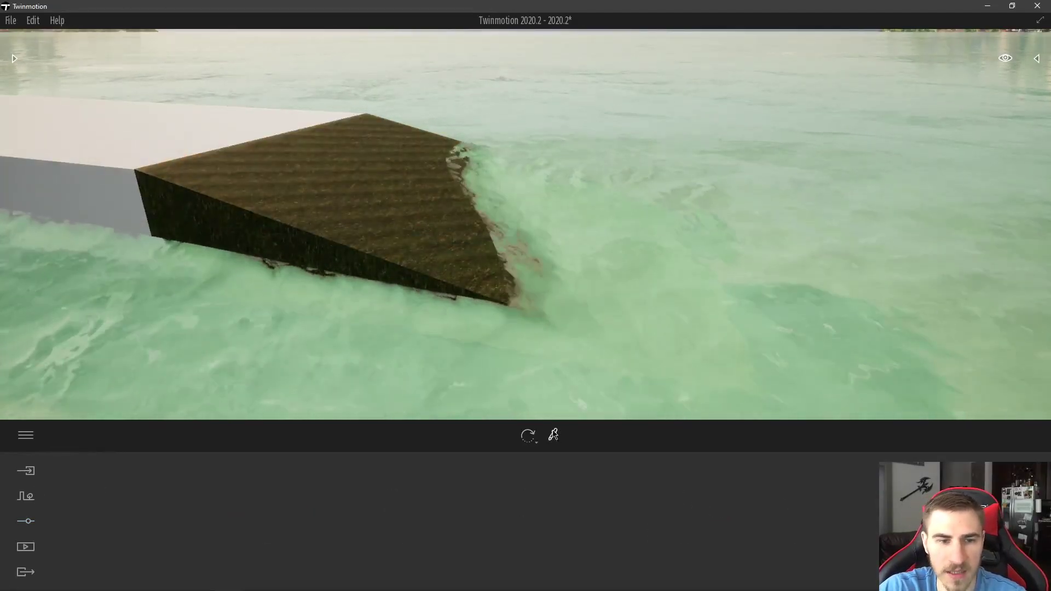
click(148, 111)
drag(301, 461, 505, 210)
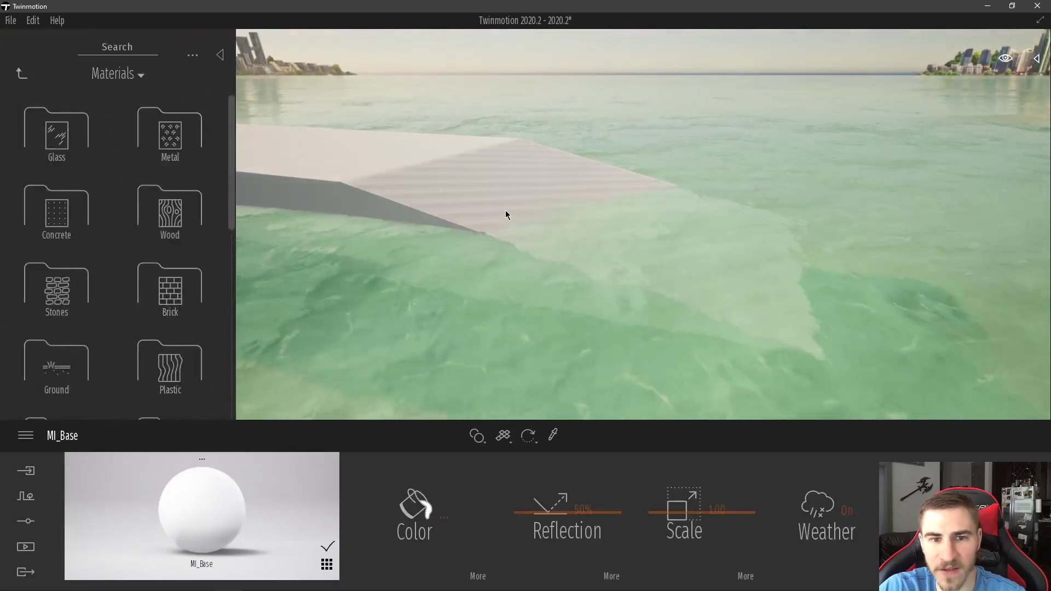
Step: Set the ocean's aspect back to Atlantic ocean
click(26, 496)
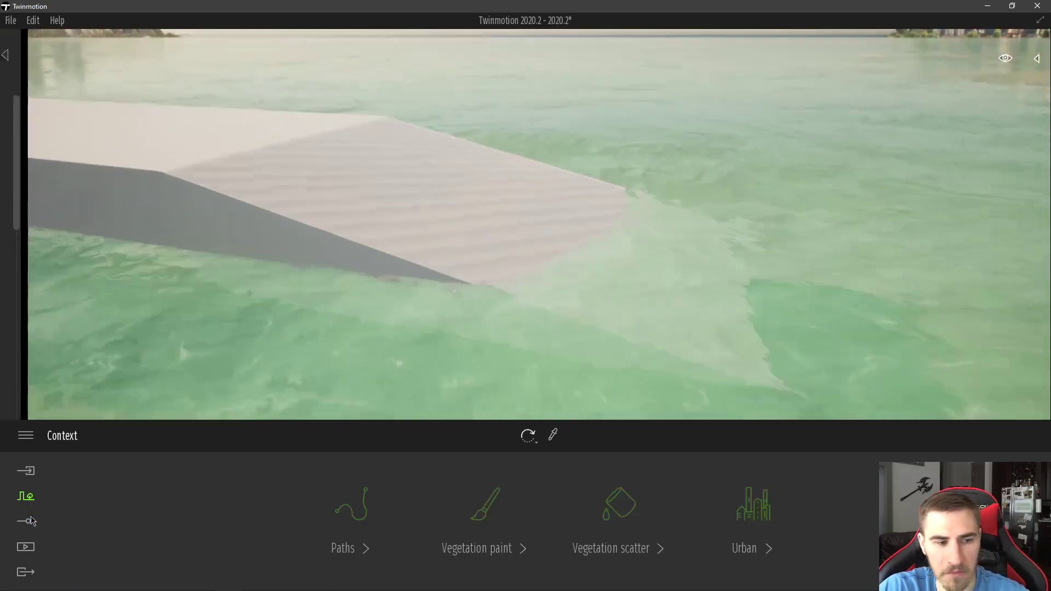
click(25, 520)
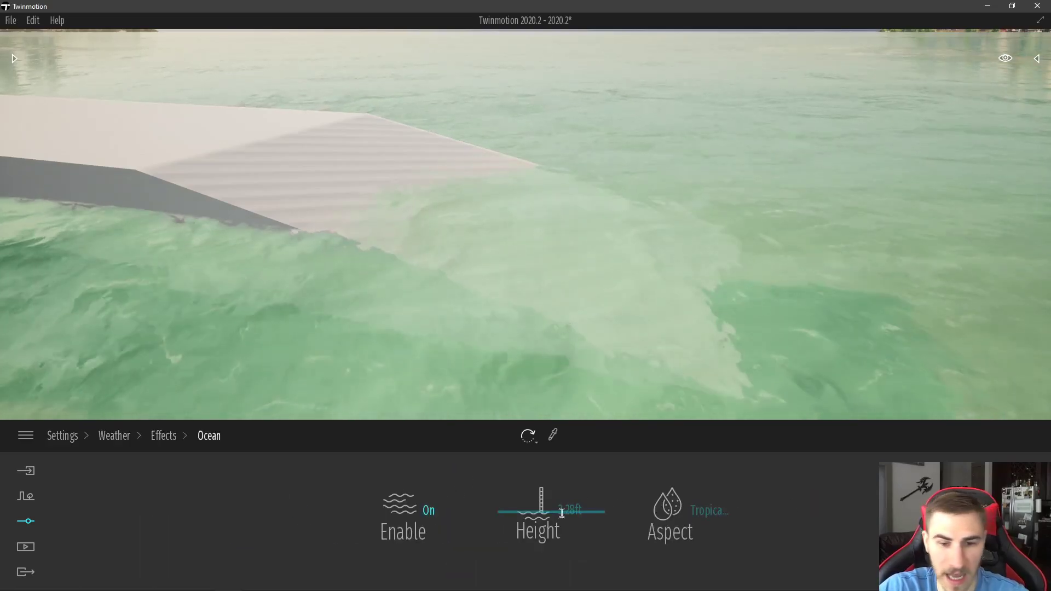
click(709, 511)
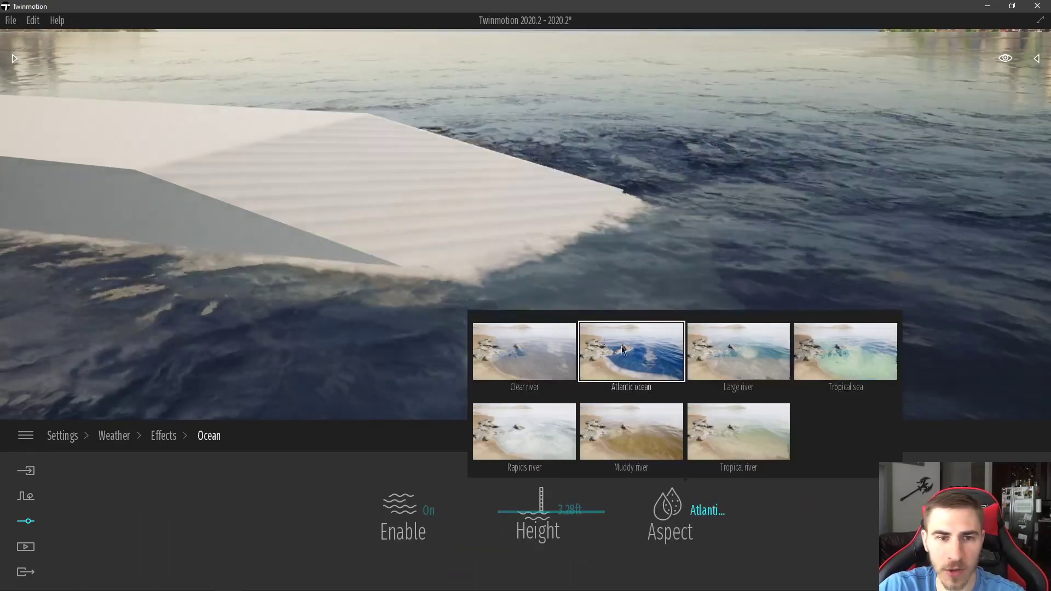
click(631, 352)
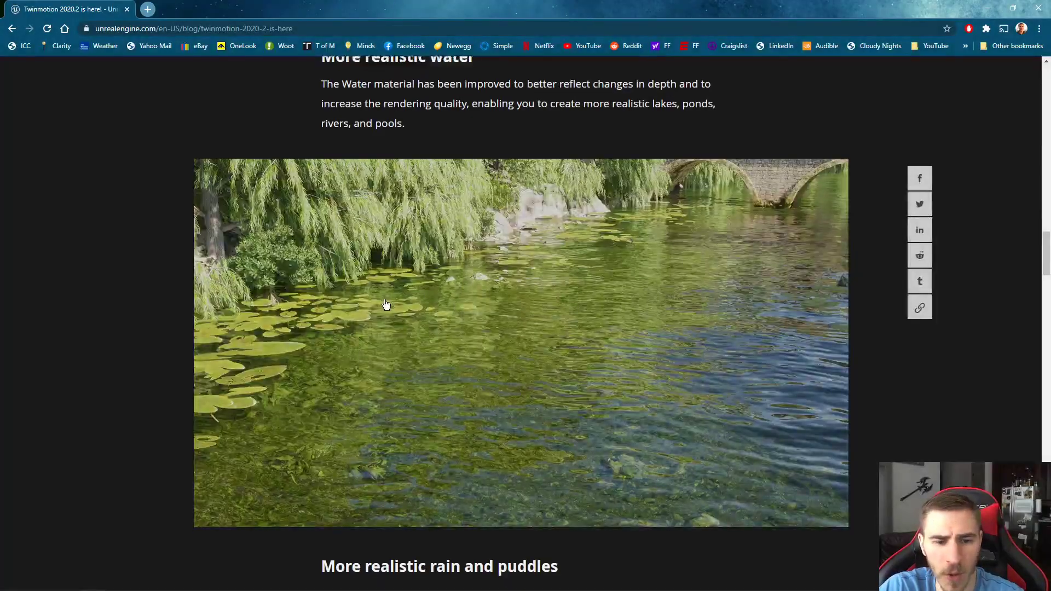
Step: Switch to the release blog post in the browser and read the section on more realistic rain and puddles
scroll(452, 278, down, 4)
scroll(481, 246, down, 2)
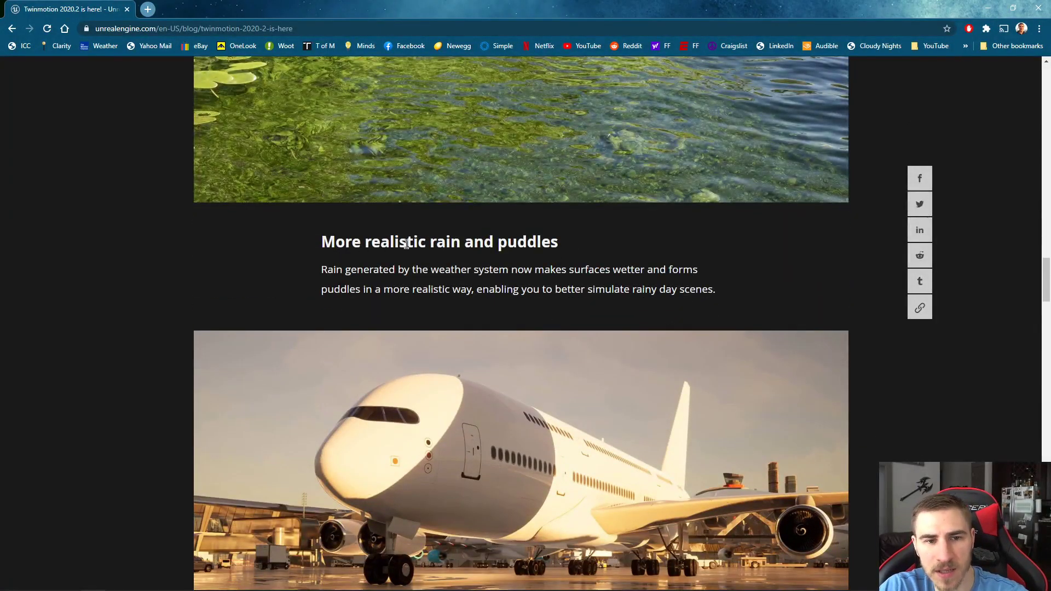
scroll(407, 245, down, 2)
scroll(627, 268, down, 1)
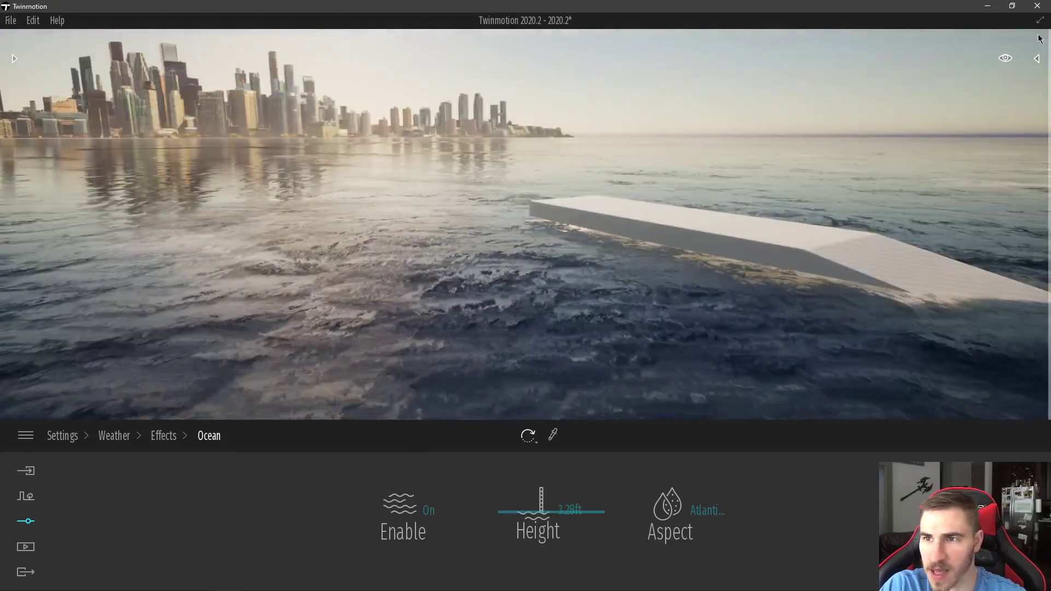
Step: Hide Prism 8m and Box 1m in the scene, keep the Starting Ground visible, and turn off the ocean
click(1036, 58)
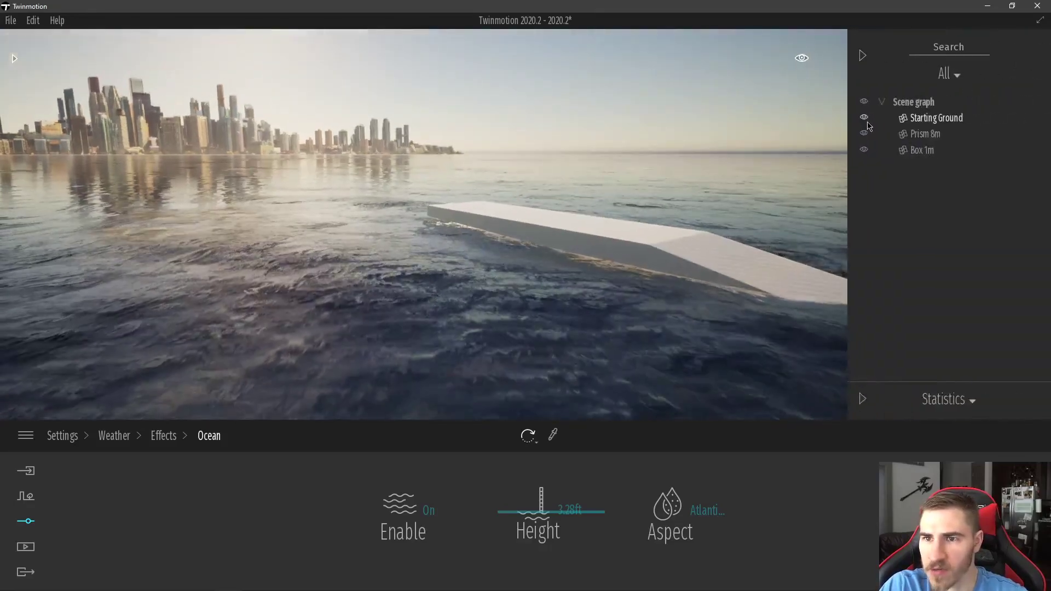
click(864, 118)
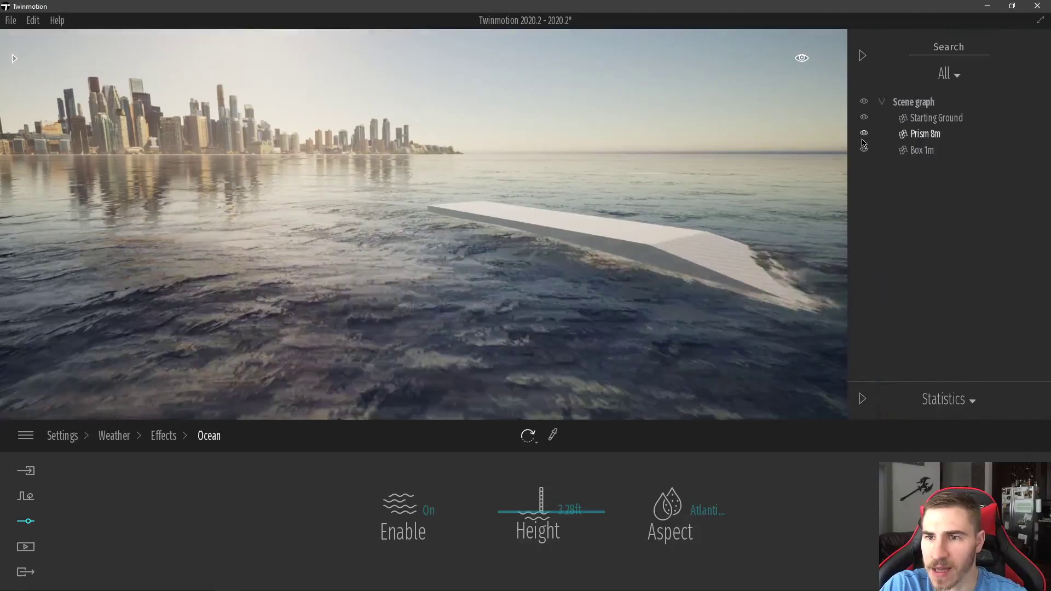
click(864, 134)
click(864, 150)
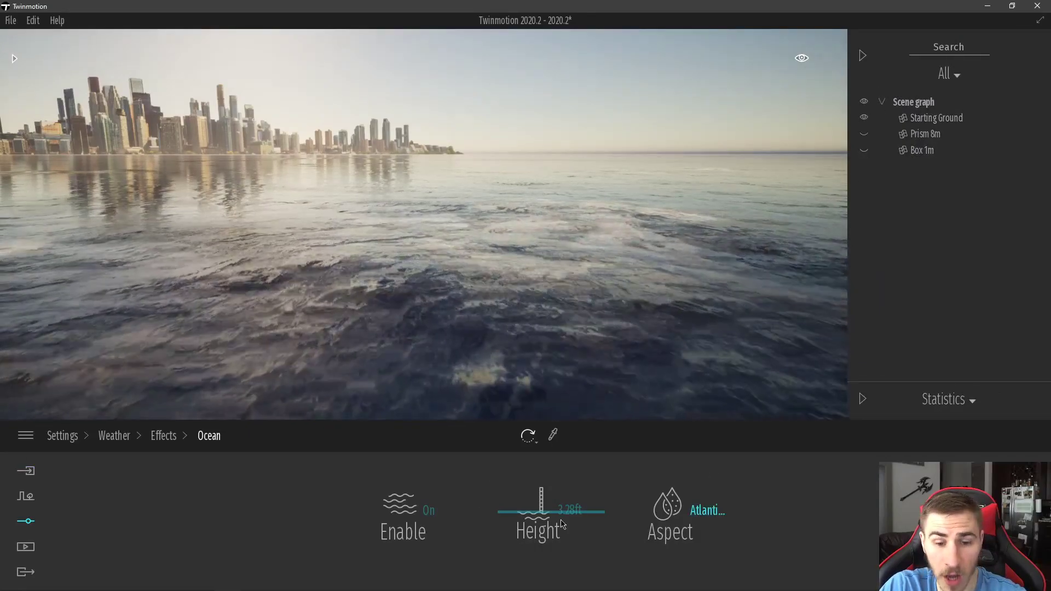
click(409, 517)
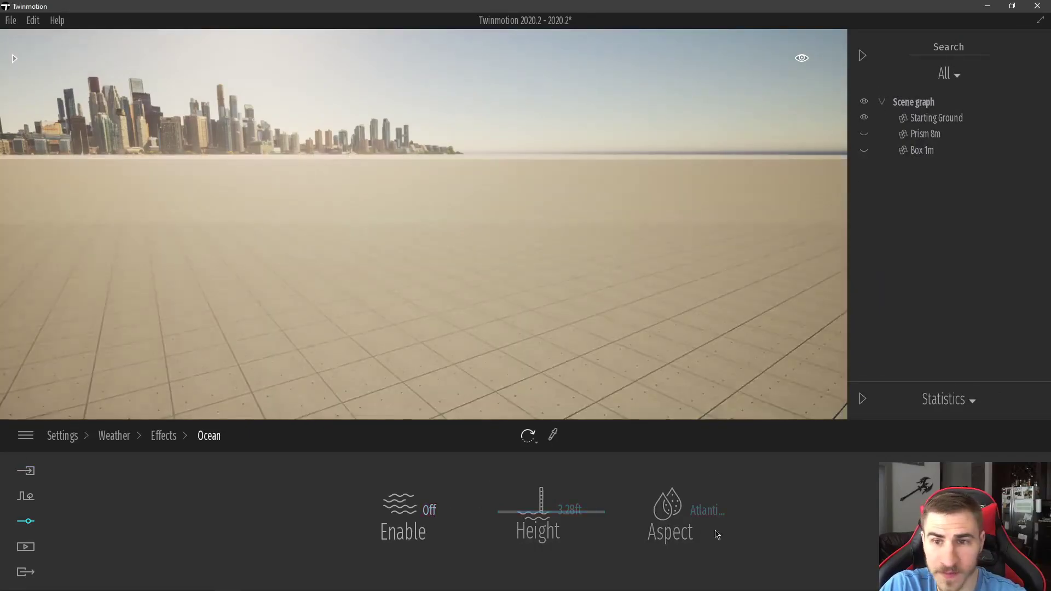
Step: Shift the weather from clear sun most of the way toward cloudy and examine the puddles on the ground
click(801, 56)
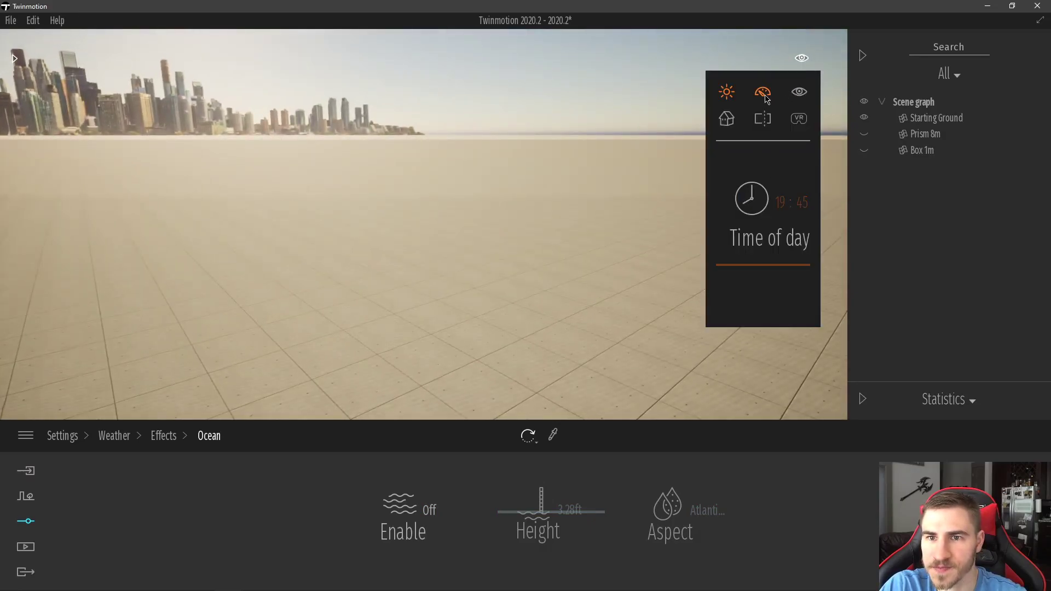
drag(683, 255, 671, 280)
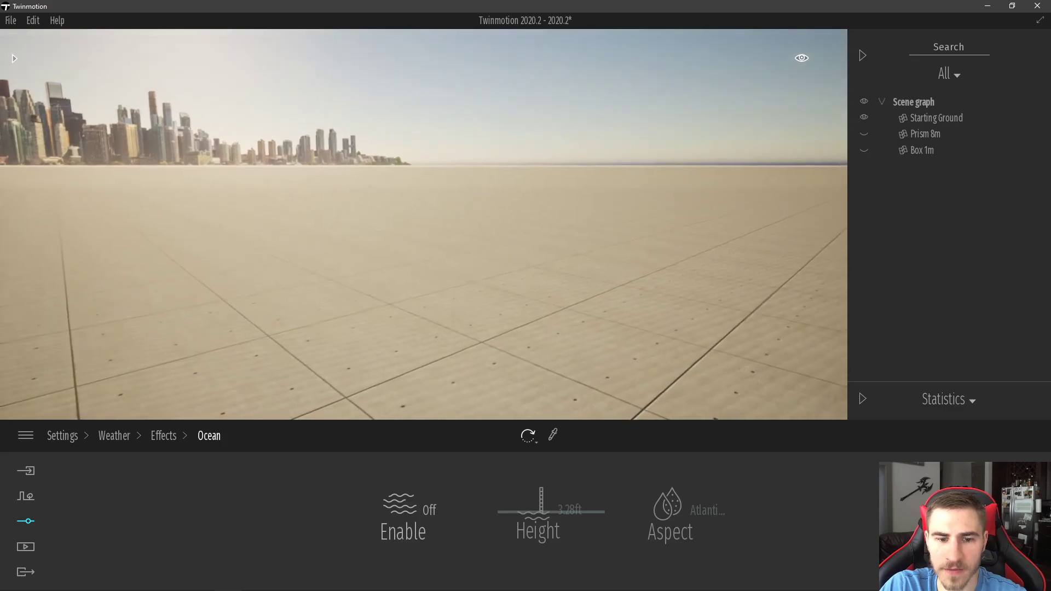
click(862, 400)
click(25, 496)
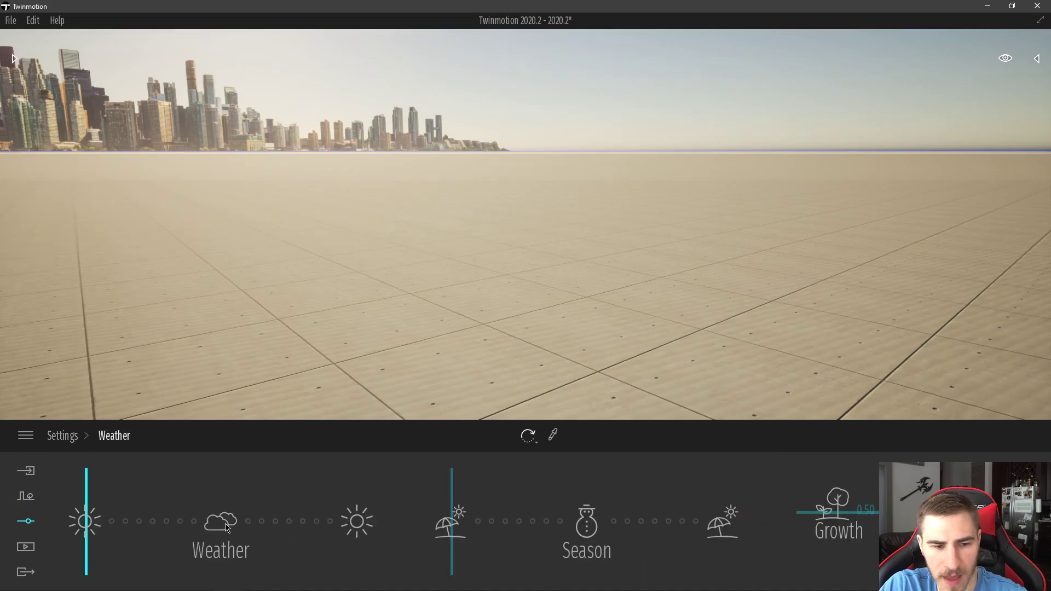
drag(105, 520, 183, 496)
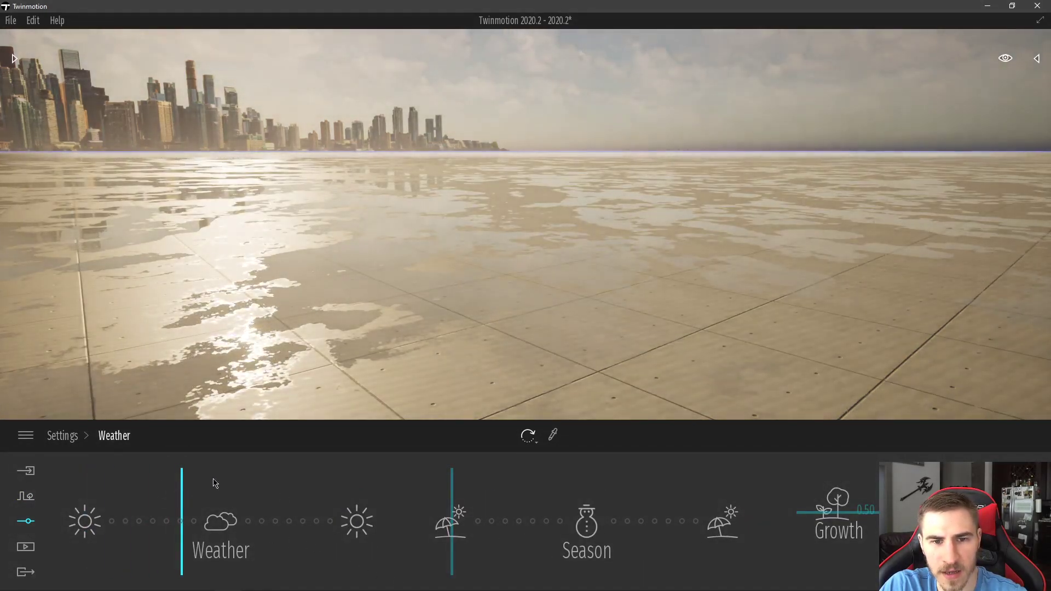
right_drag(350, 274, 456, 356)
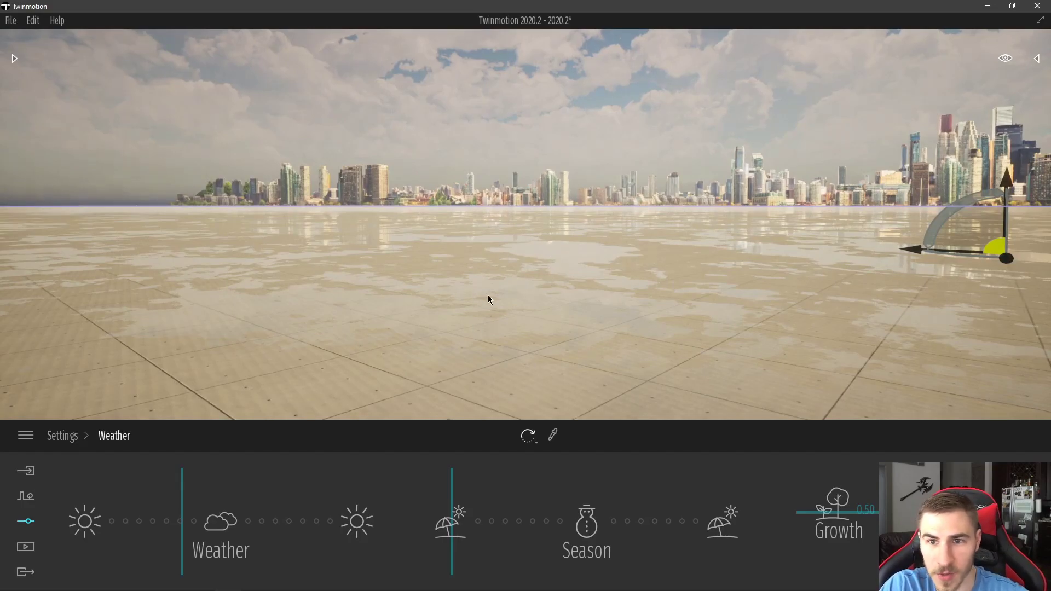
right_drag(487, 296, 562, 289)
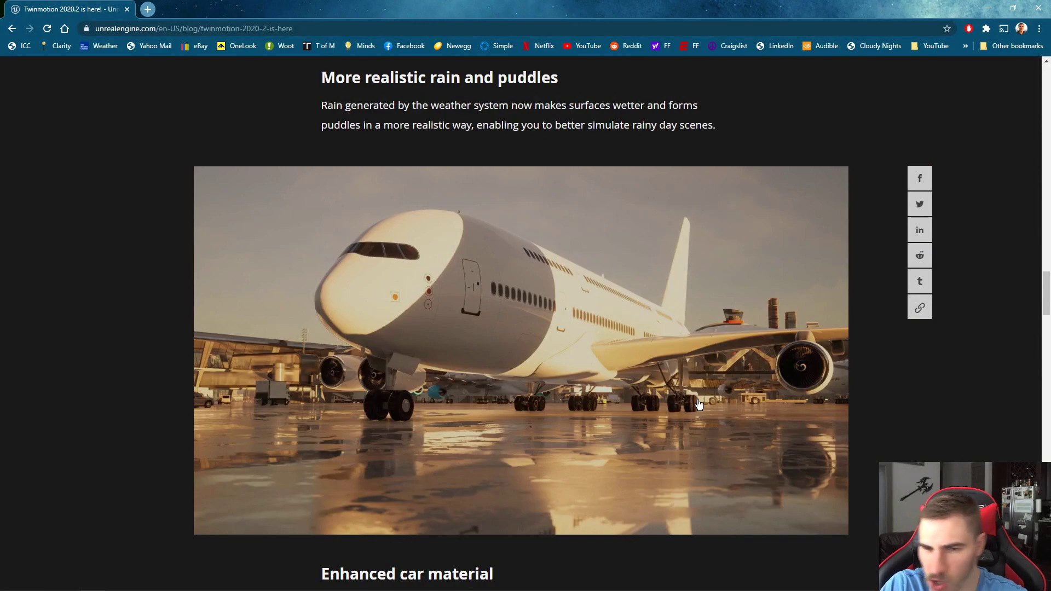
Step: Return to Twinmotion, set the time of day to 21:05 and face the low sun to examine the puddle reflections
key(alt+Tab)
mouse_move(1007, 58)
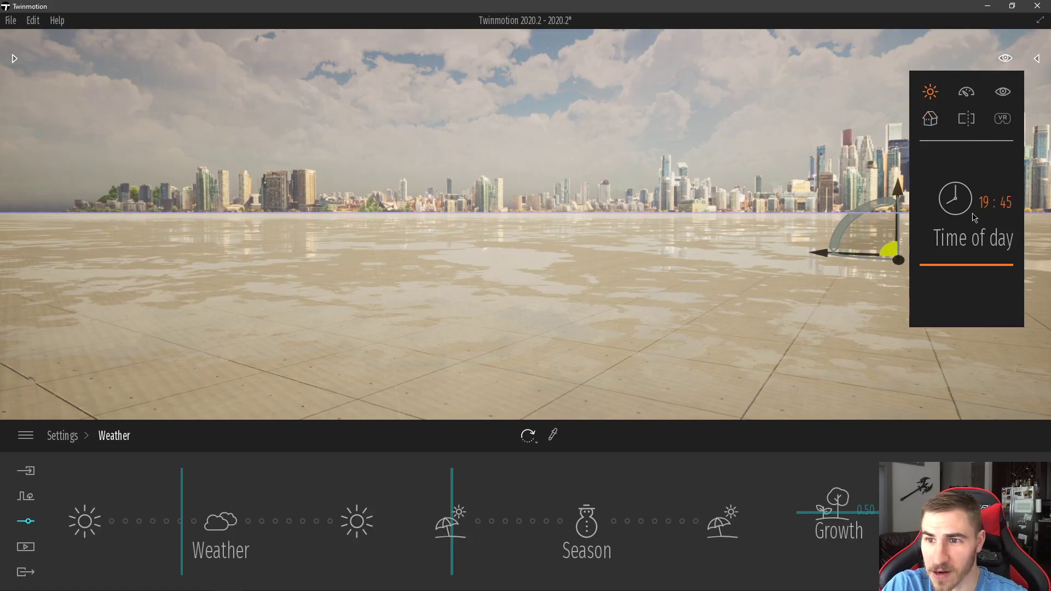
drag(975, 266, 991, 241)
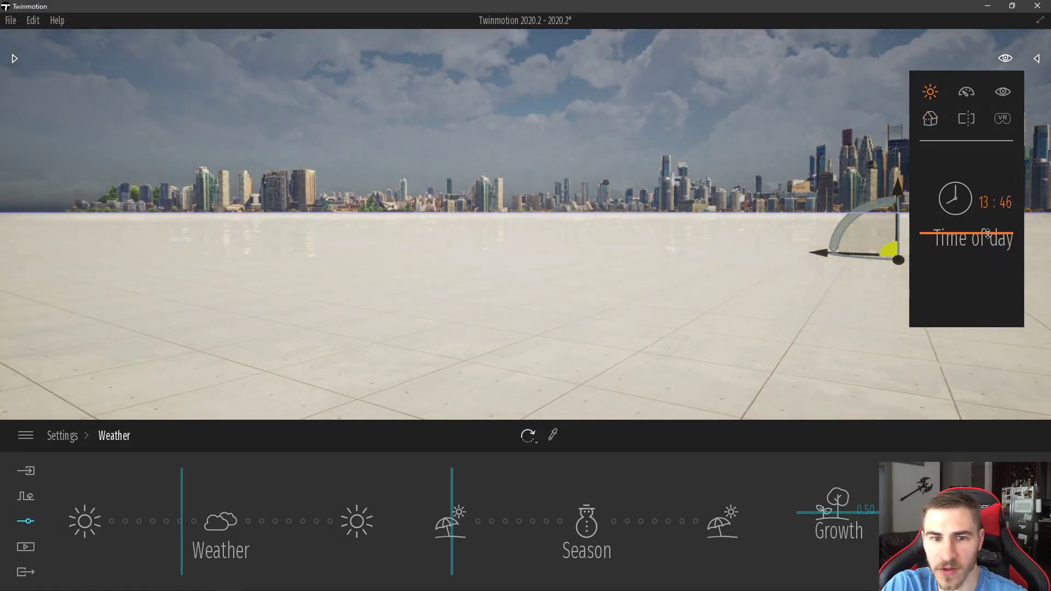
drag(974, 243, 950, 273)
right_drag(716, 309, 25, 310)
mouse_move(653, 322)
right_down()
mouse_move(643, 312)
mouse_move(653, 313)
right_up()
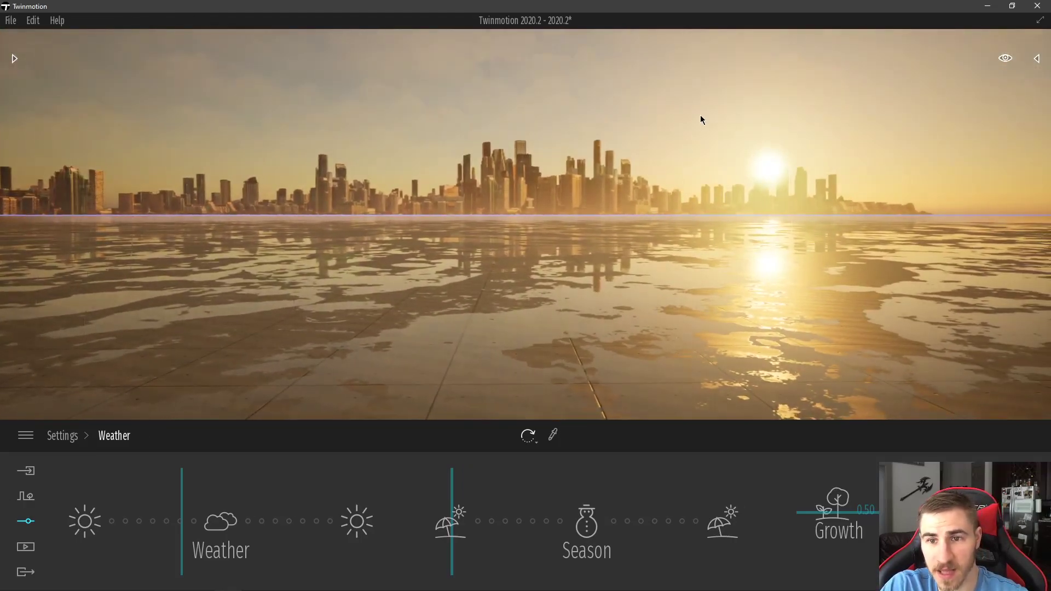
right_drag(691, 153, 713, 146)
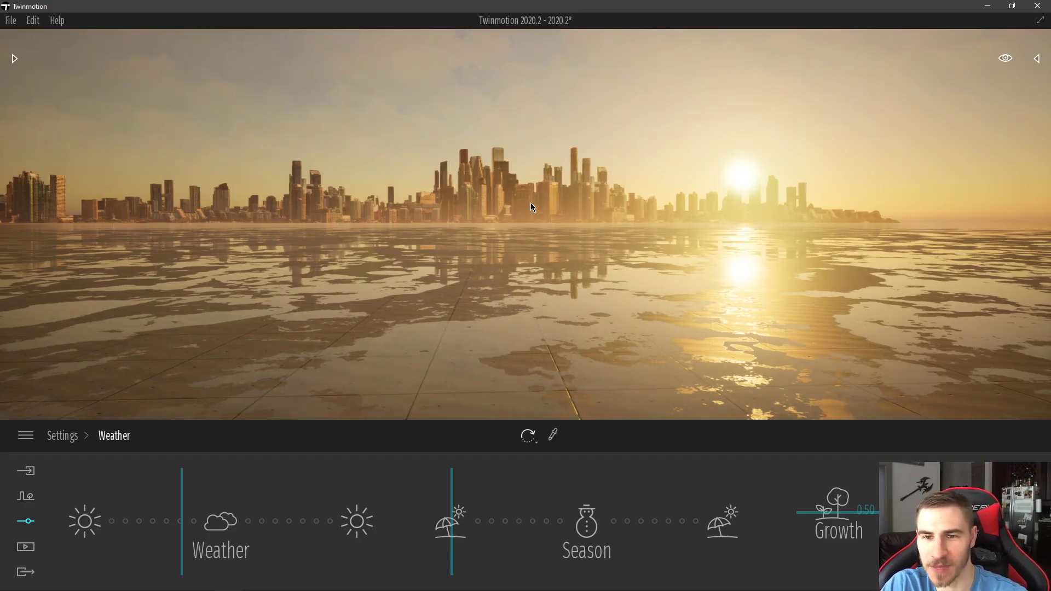
Step: Move the time of day slightly past 21:05 to lower the sun to the horizon, and examine its reflections in the puddles
click(1003, 62)
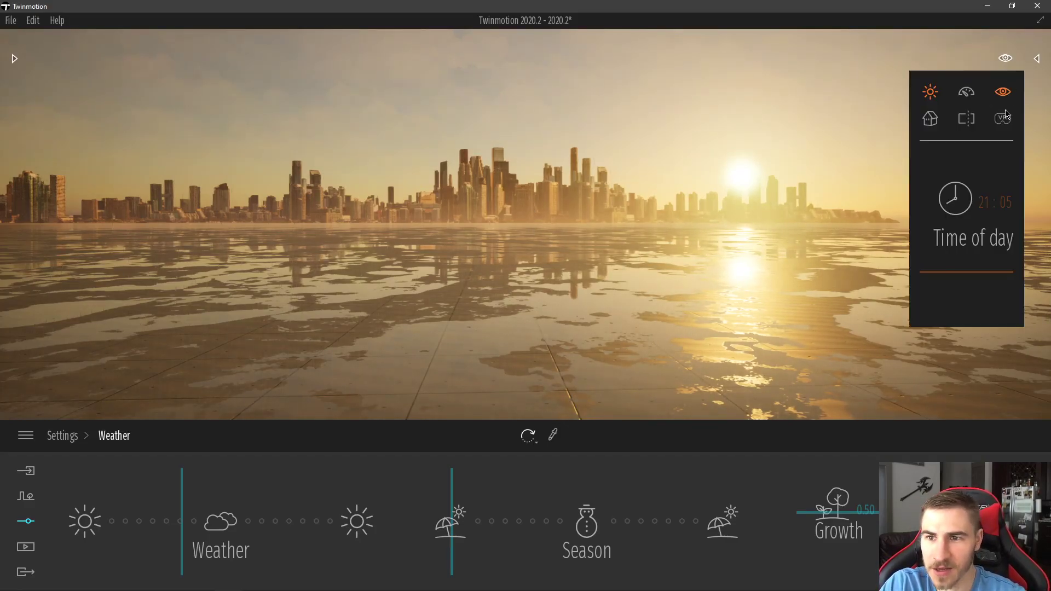
drag(964, 278, 967, 274)
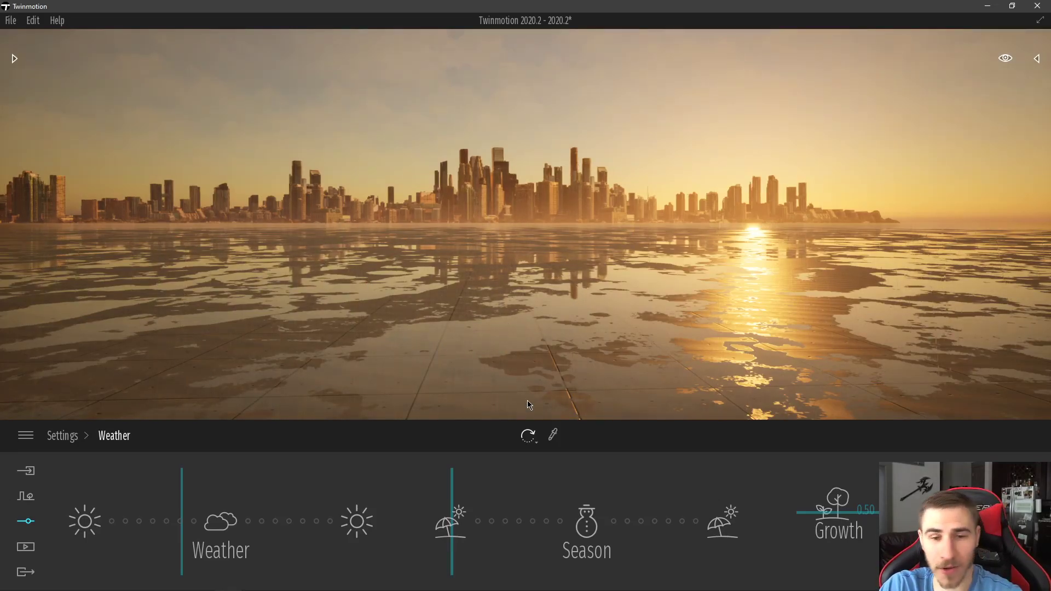
right_drag(862, 304, 892, 244)
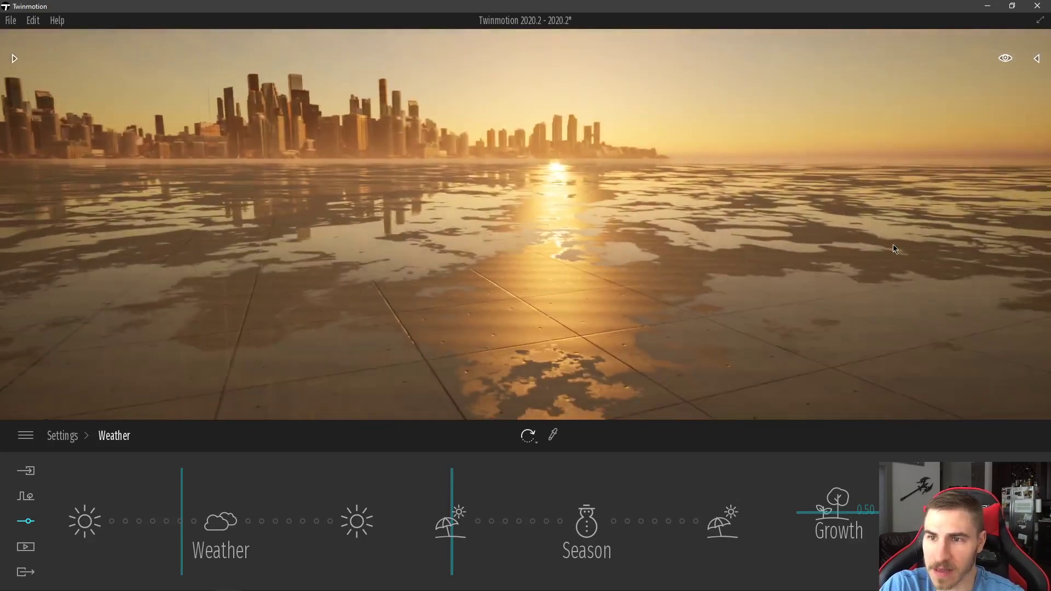
Step: Set the time of day back to 19:02 and shift the weather slightly toward clear sun to thin out the puddles
mouse_move(1001, 59)
click(972, 259)
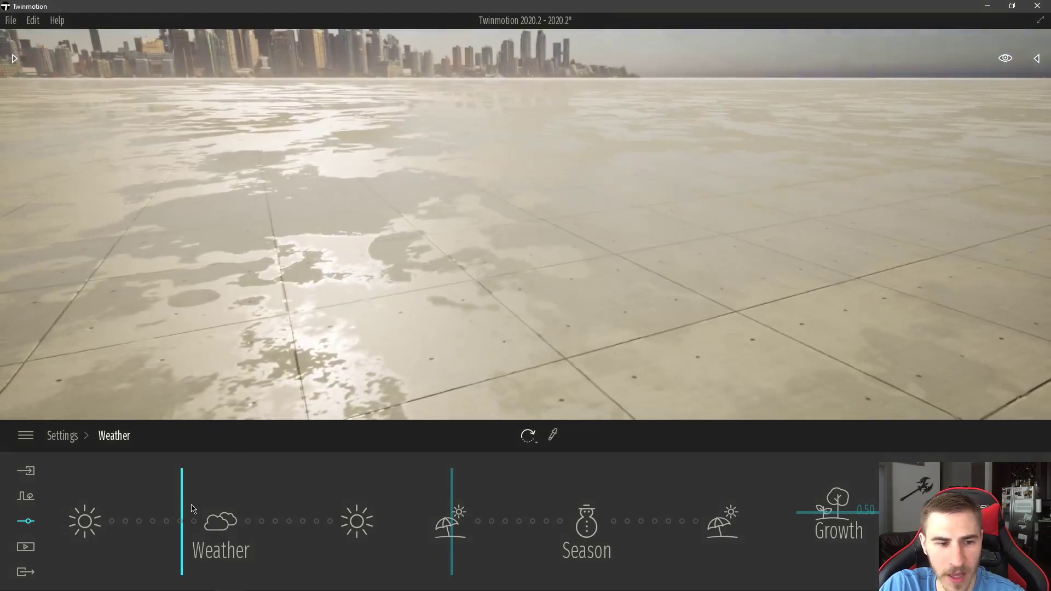
drag(186, 516, 159, 532)
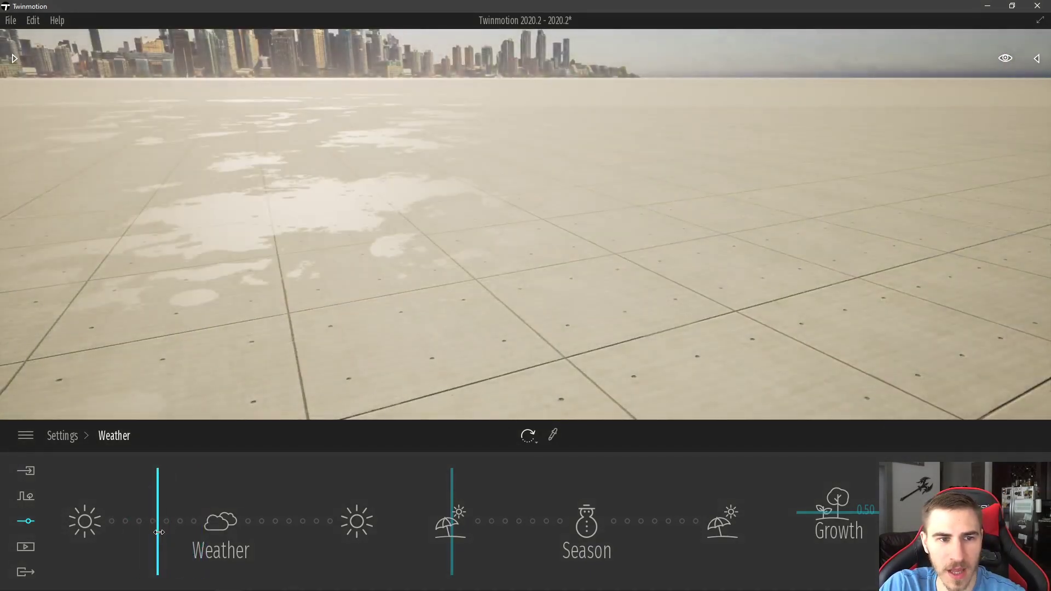
drag(164, 489, 169, 516)
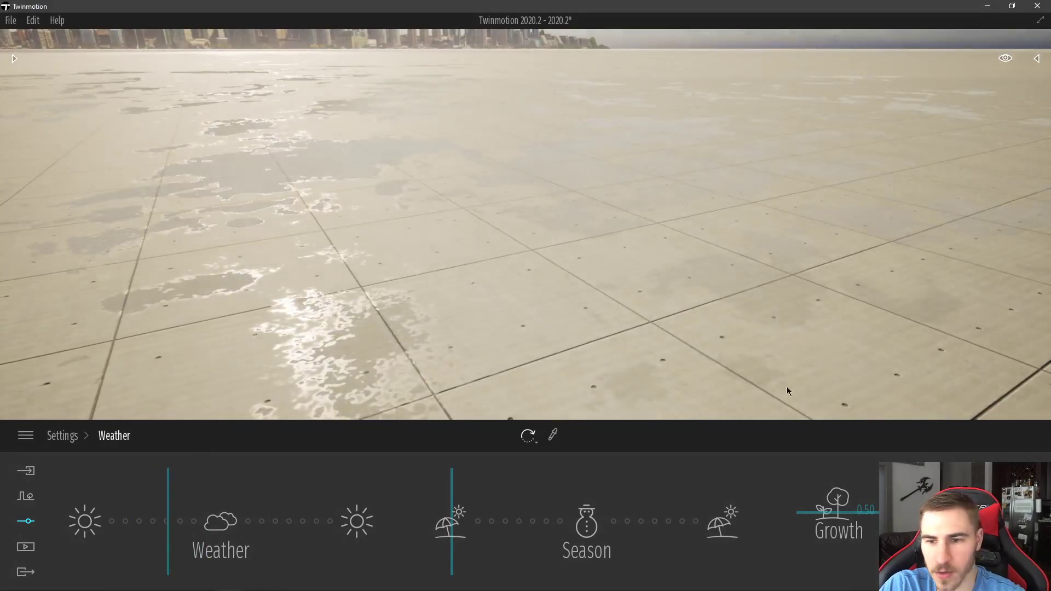
Step: Choose the flying navigation mode, and read the Enhanced car material section of the release blog post in the browser
click(1005, 60)
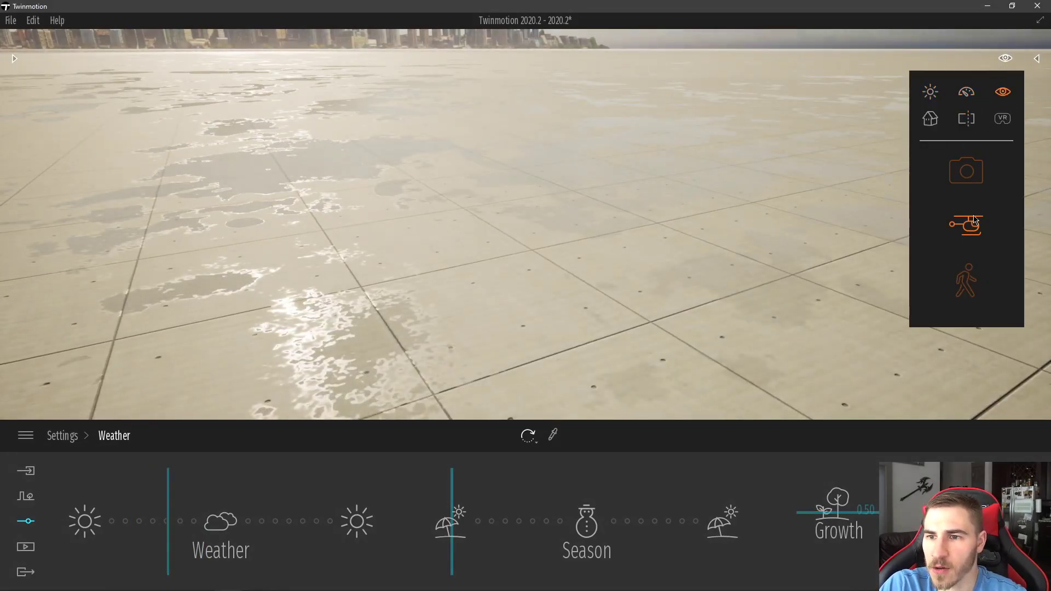
click(975, 220)
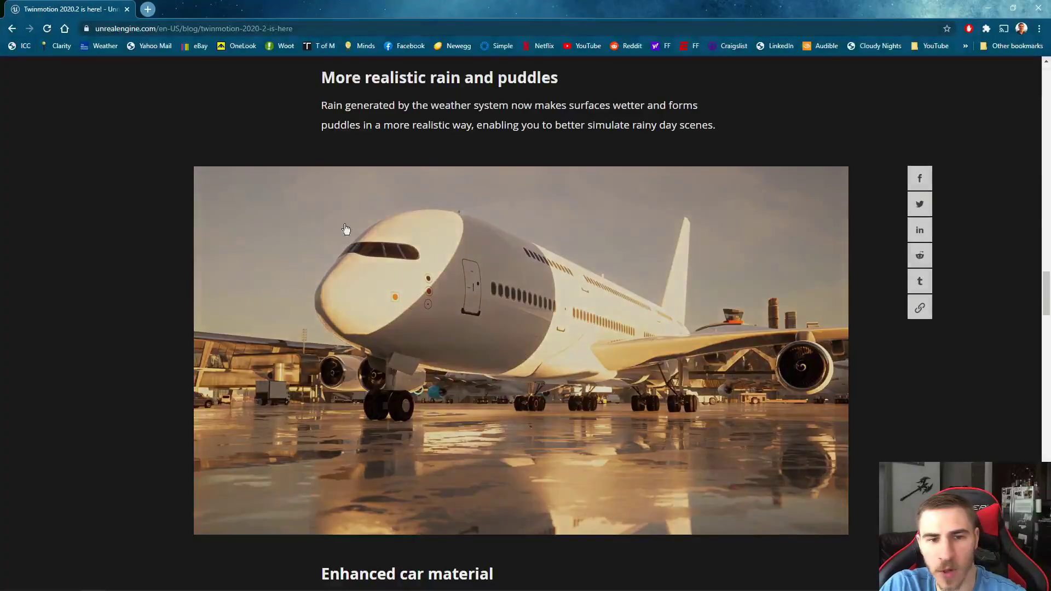
scroll(565, 262, down, 8)
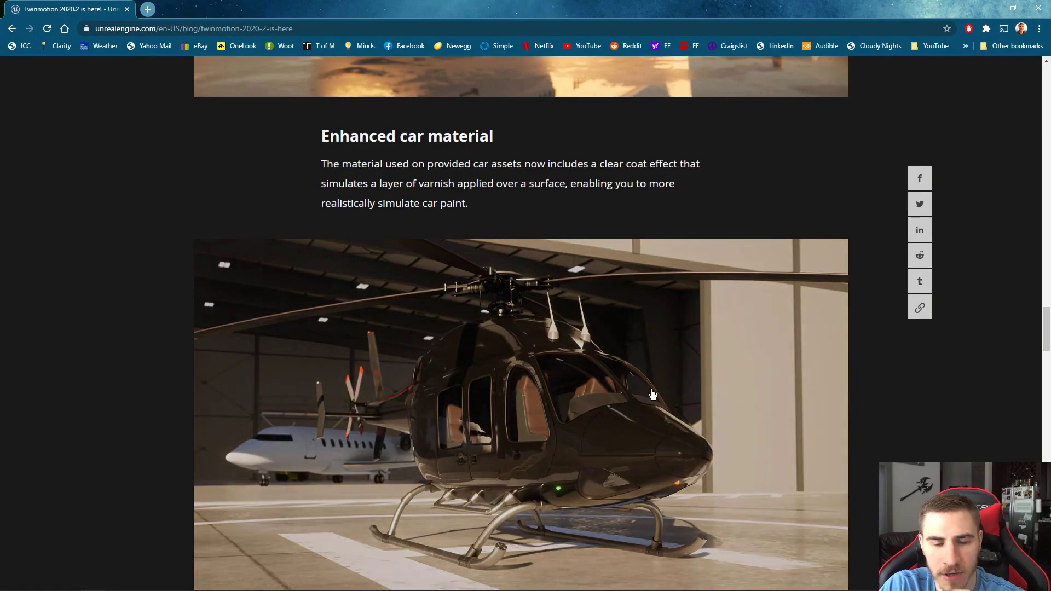
scroll(629, 409, down, 1)
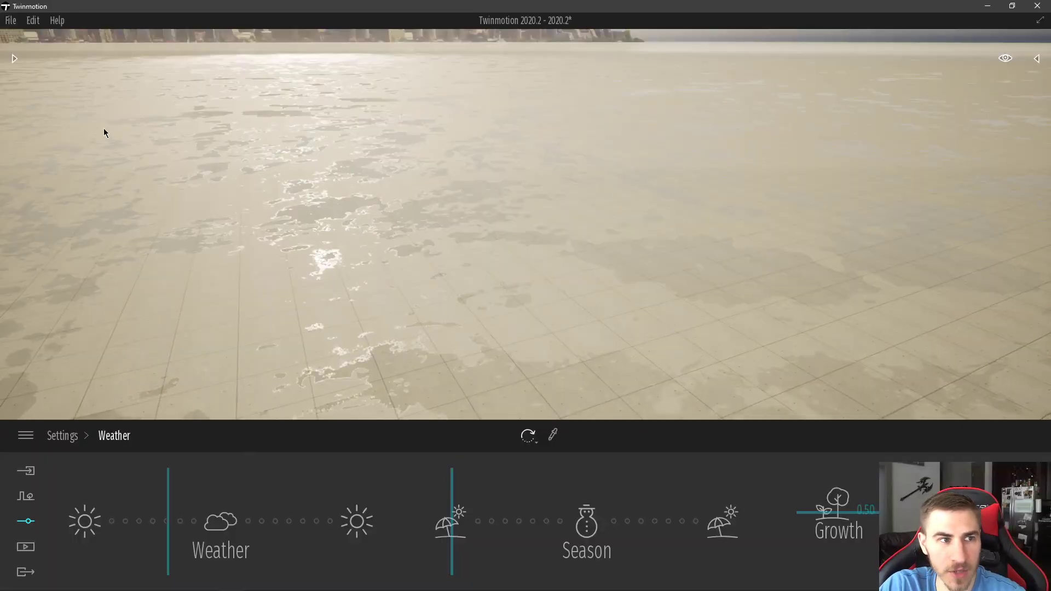
Step: Return to Twinmotion and place a Sedan 06 from the library's Cars collection on the ground
click(9, 57)
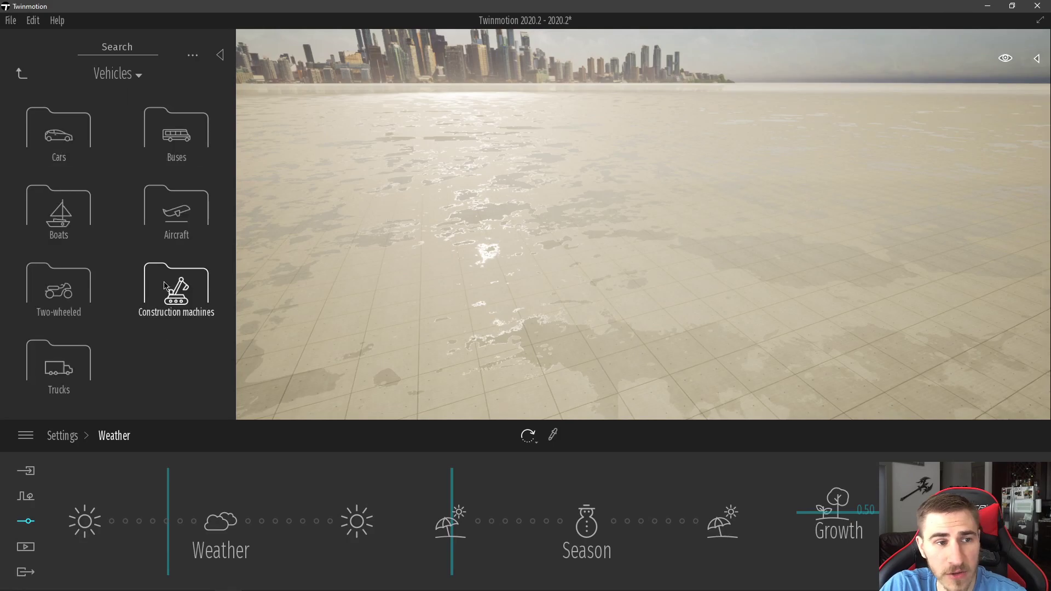
click(79, 151)
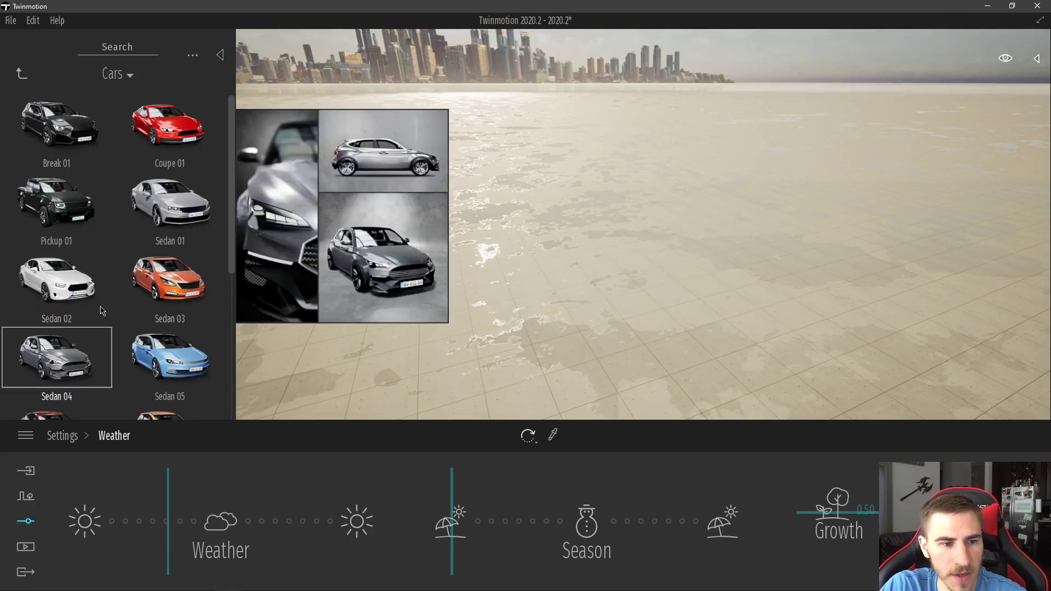
scroll(92, 328, down, 2)
drag(92, 331, 609, 346)
right_drag(609, 346, 707, 329)
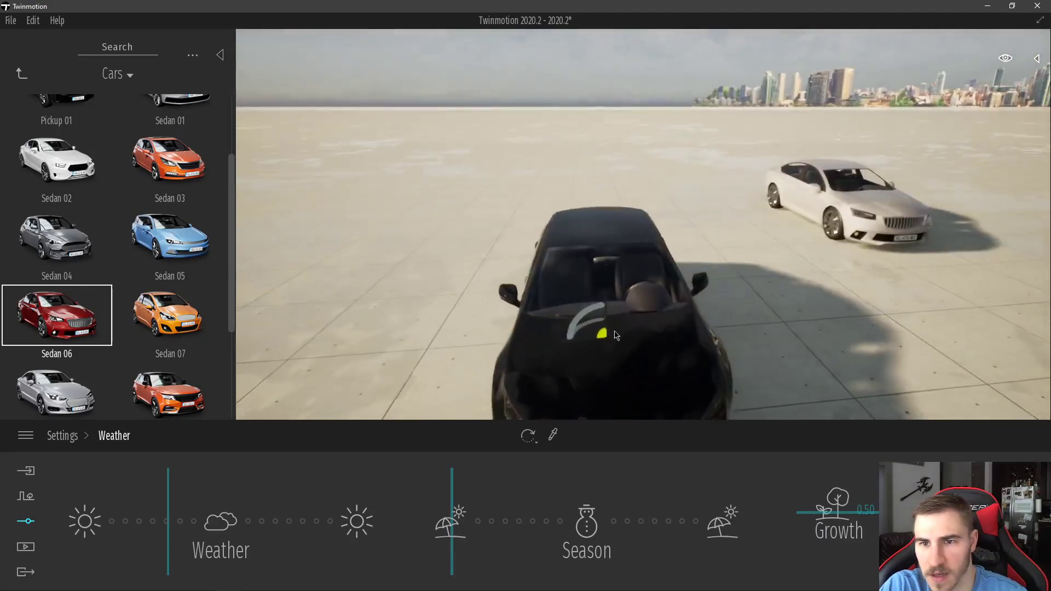
key(Escape)
Step: Fly around the placed white sedan and examine its paint up close from the front and side
right_drag(608, 334, 612, 282)
key(w)
key(d)
key(s)
key(d)
key(w)
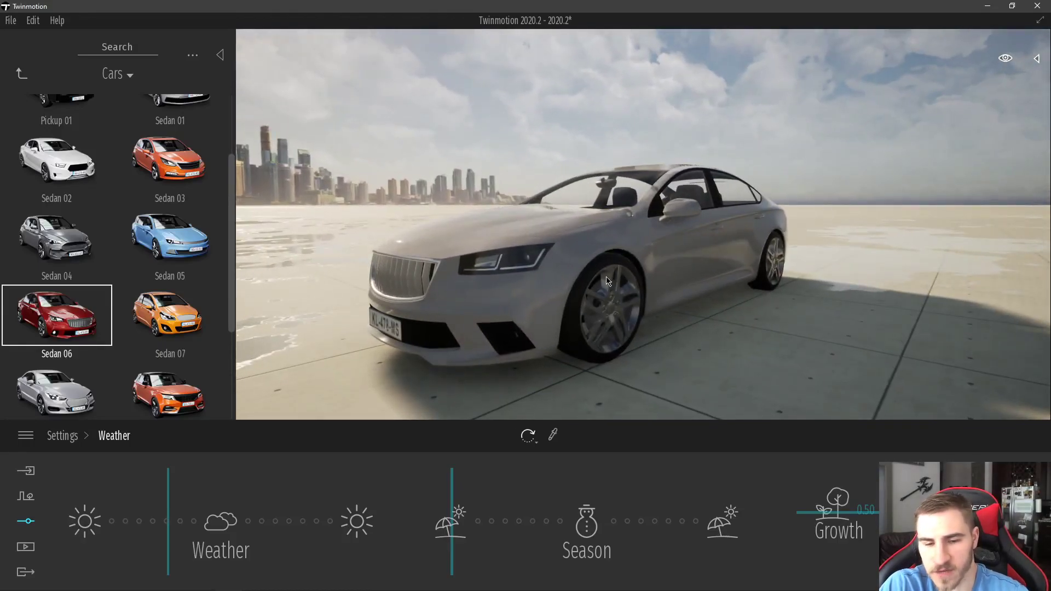
key(a)
right_drag(510, 299, 536, 298)
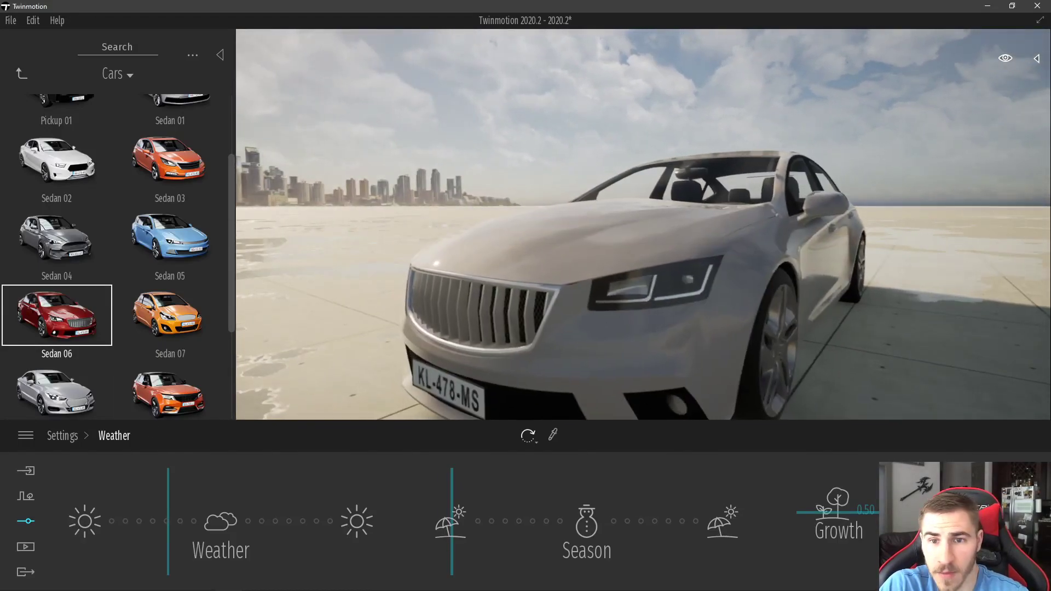
key(s)
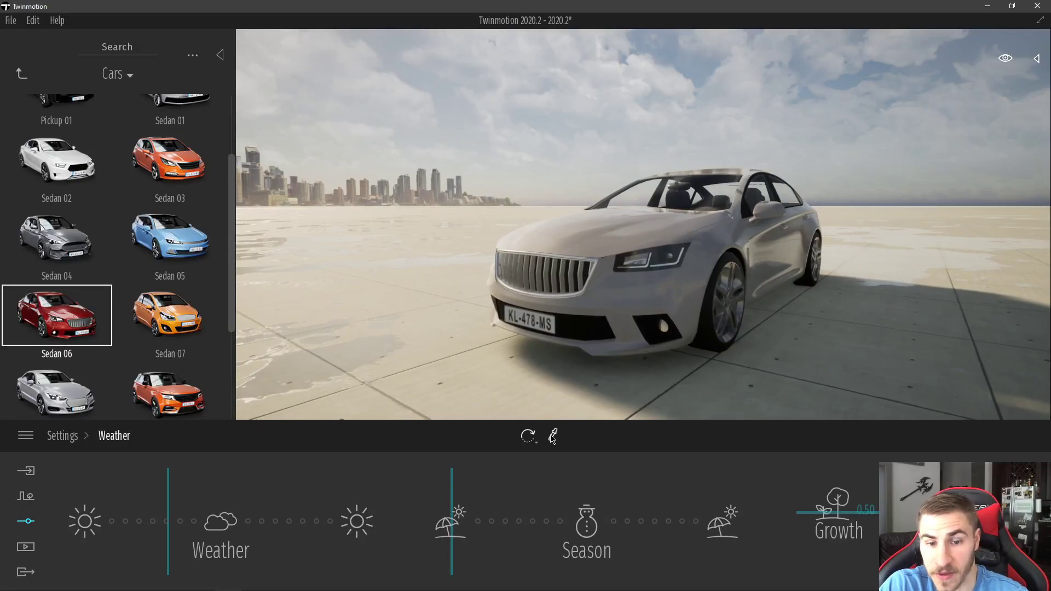
Step: Pick the placed Sedan 06 in the scene and set its color to Blue
click(553, 434)
click(629, 305)
click(561, 498)
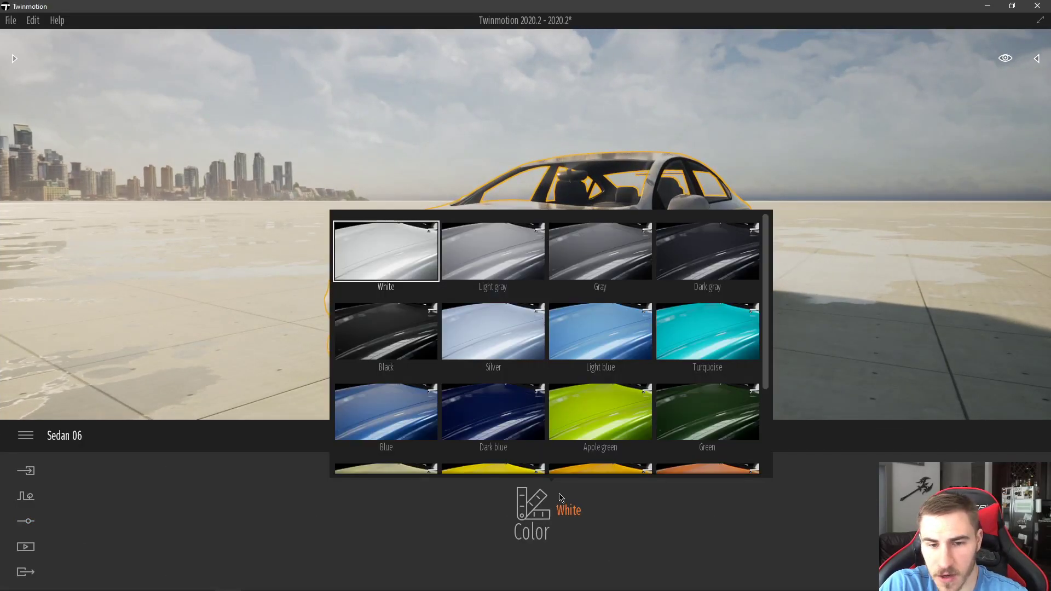
scroll(653, 361, down, 3)
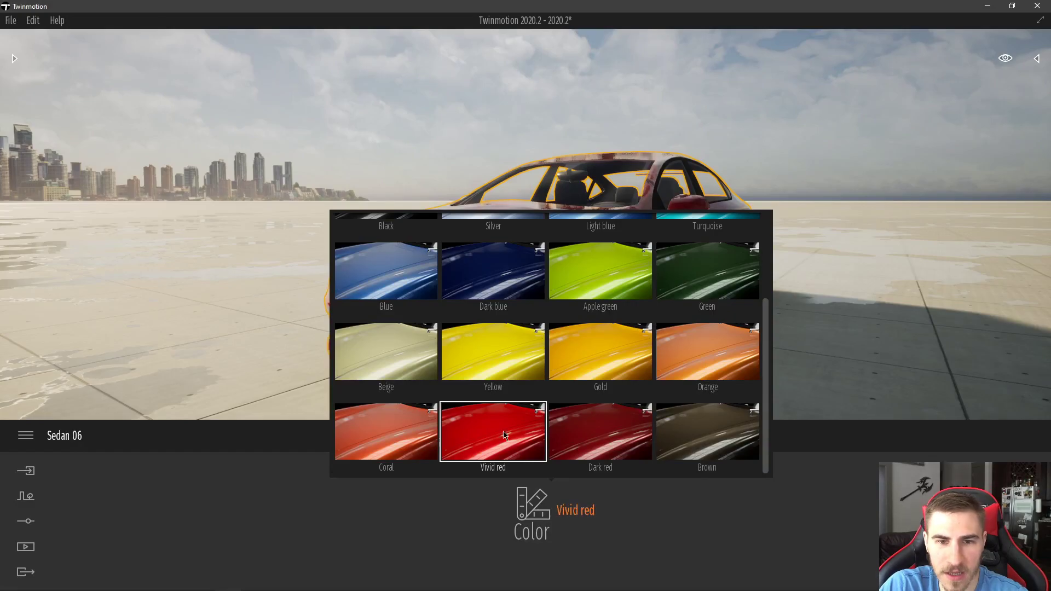
click(382, 270)
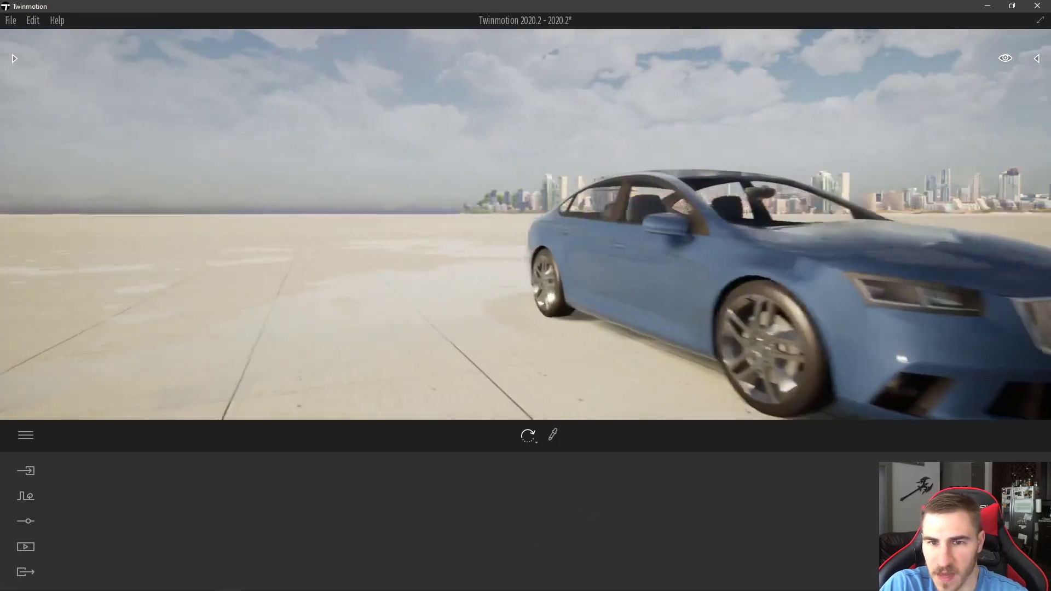
Step: Move the time of day somewhat later toward evening and examine the reflections on the blue sedan's clear coat
right_drag(525, 225, 689, 223)
mouse_move(1006, 66)
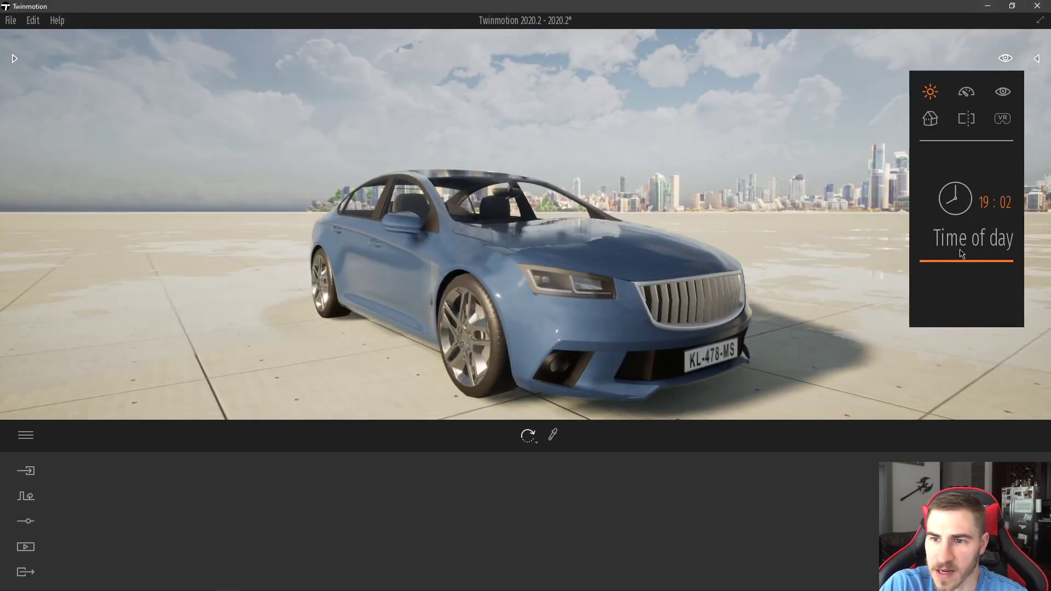
mouse_move(962, 254)
mouse_down()
mouse_move(953, 272)
mouse_move(956, 237)
mouse_move(953, 269)
mouse_up()
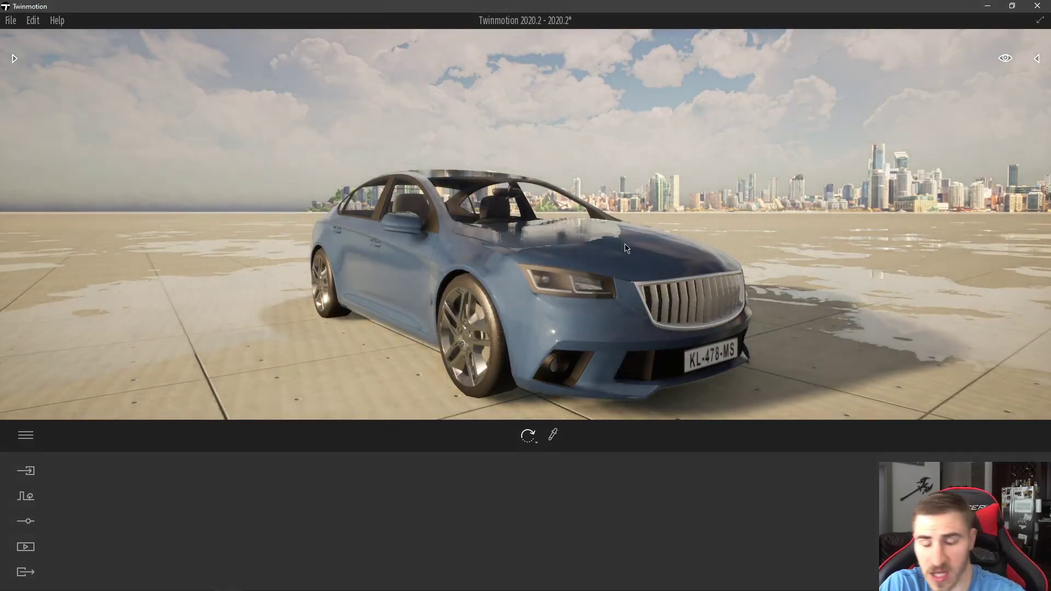
key(d)
right_drag(659, 237, 715, 210)
key(s)
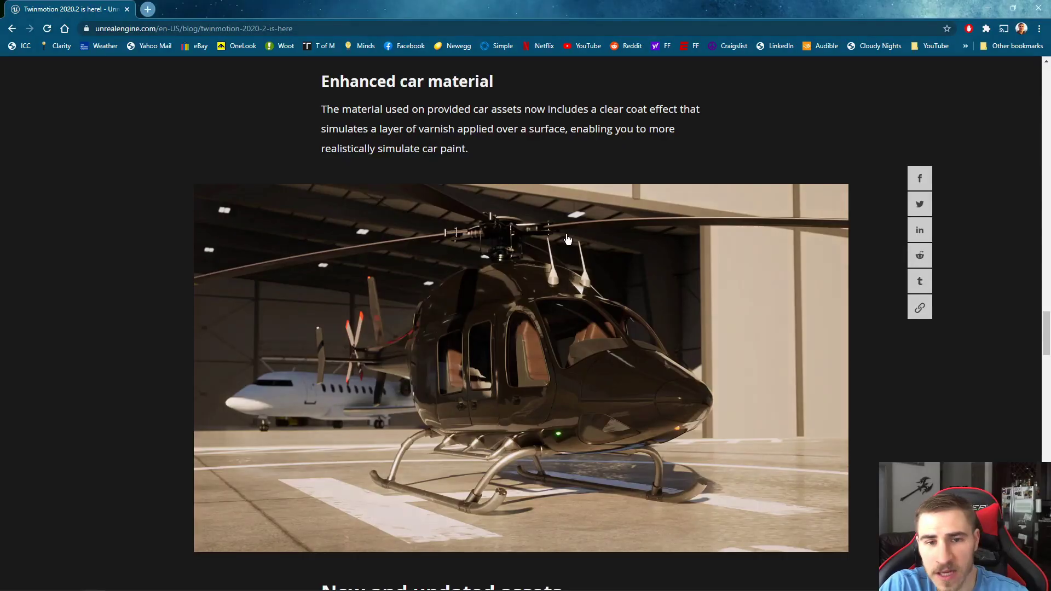
Step: Switch to the release blog post in the browser and read the New and updated assets section on East Asian trees
scroll(613, 209, down, 6)
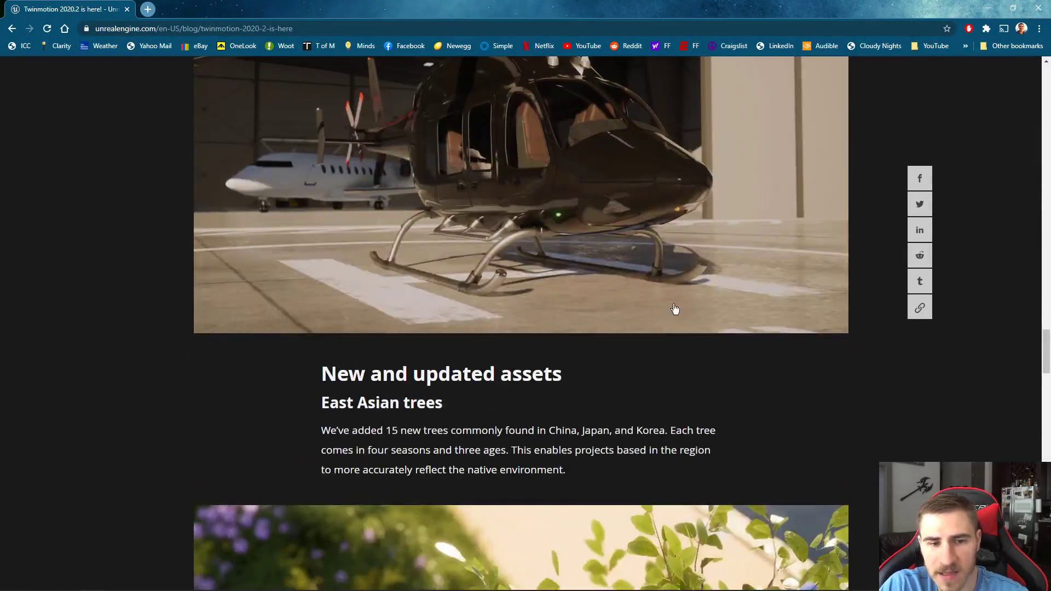
scroll(614, 209, down, 3)
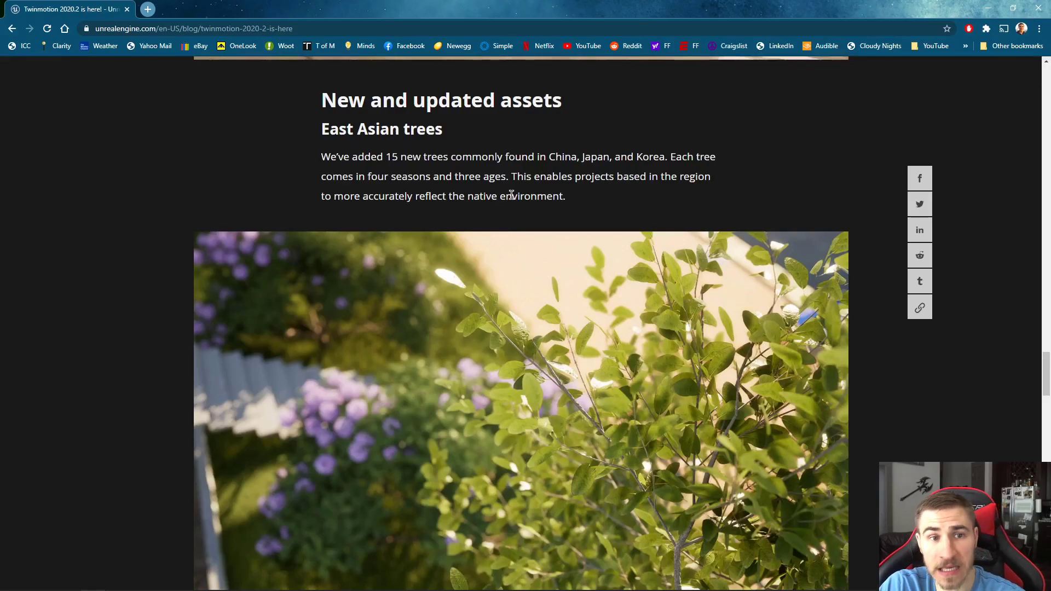
scroll(479, 241, down, 4)
scroll(479, 241, up, 2)
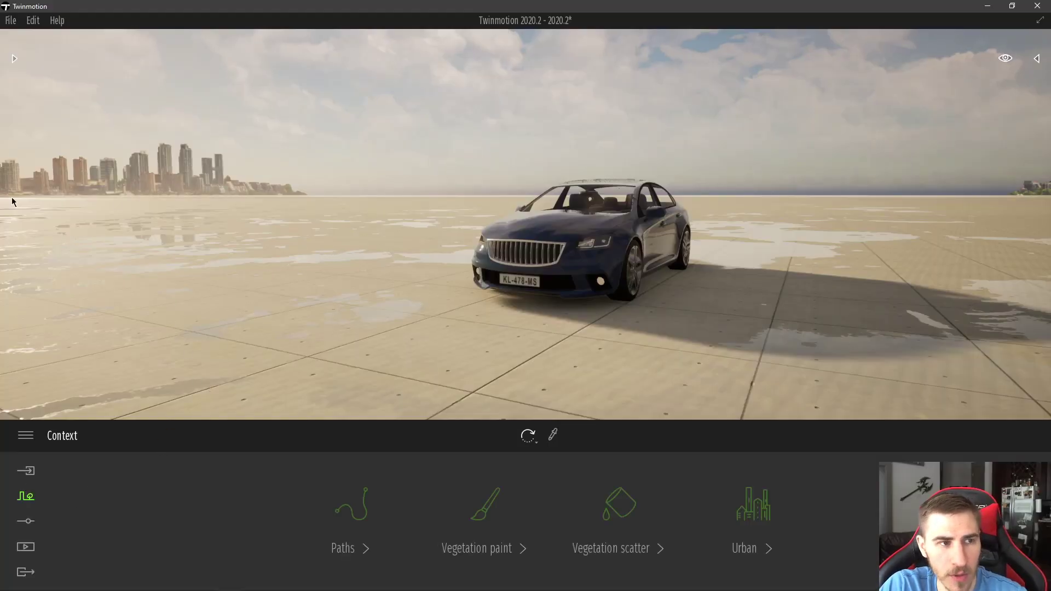
Step: Return to Twinmotion and browse the library's Trees collection to examine the previews of the newly added species
click(13, 58)
click(24, 74)
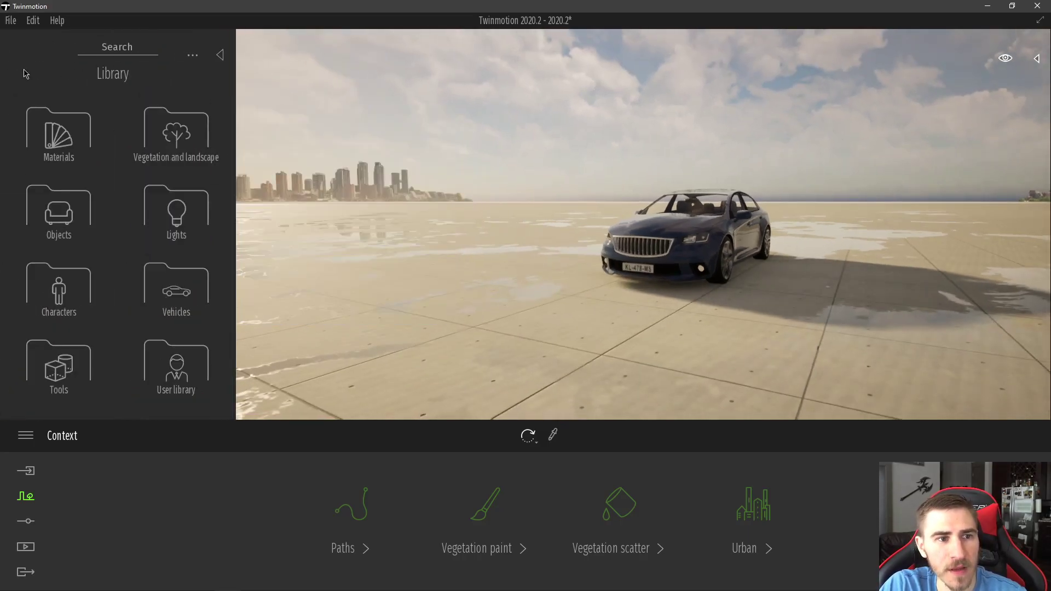
click(176, 132)
drag(231, 143, 236, 418)
scroll(154, 285, up, 6)
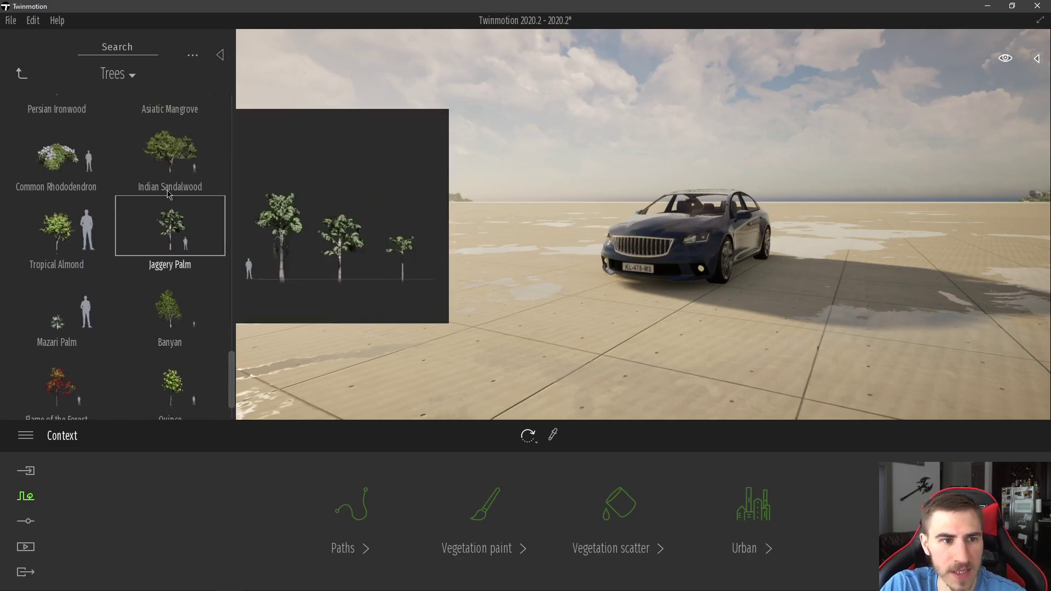
scroll(154, 276, up, 2)
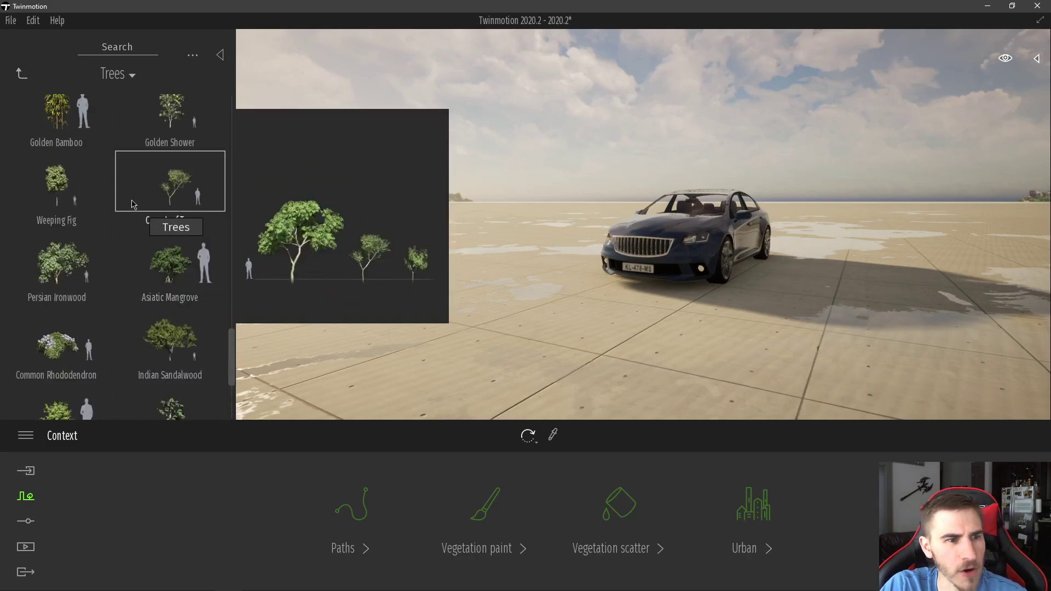
scroll(87, 251, up, 2)
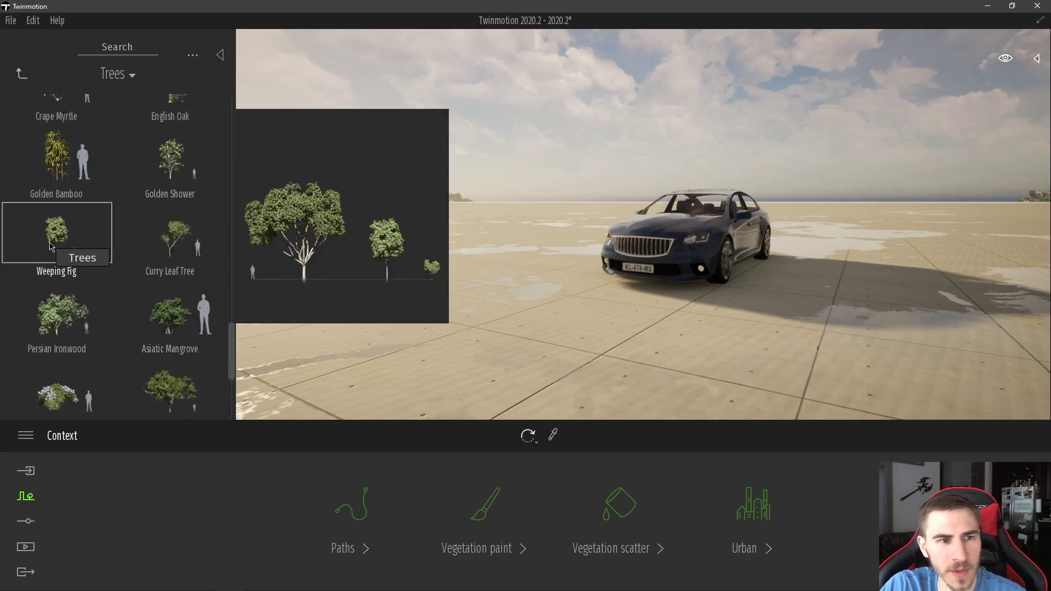
scroll(52, 241, up, 1)
scroll(137, 208, down, 4)
scroll(76, 257, down, 2)
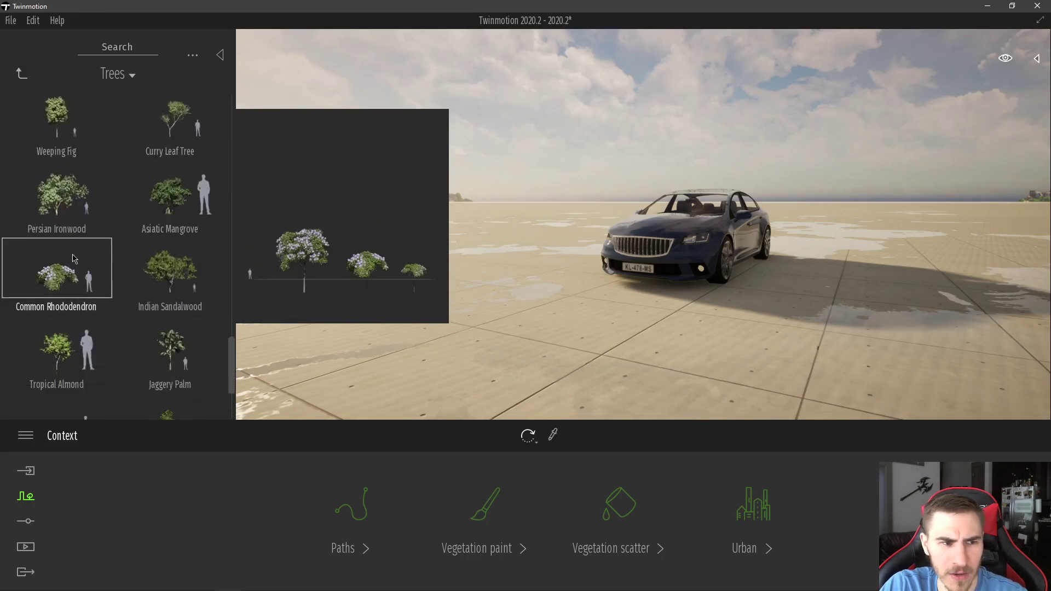
scroll(62, 282, down, 3)
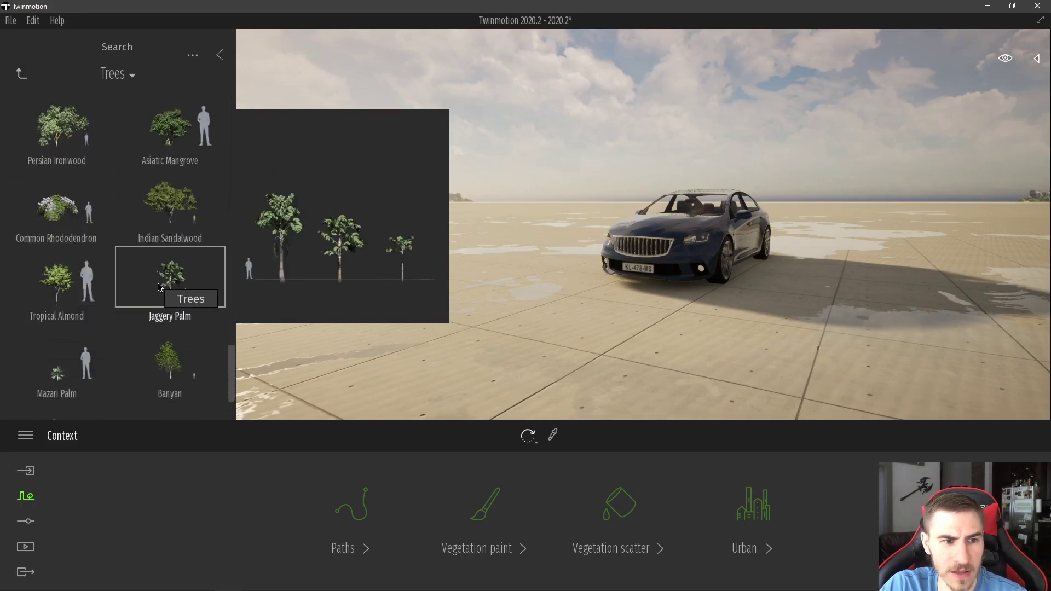
scroll(82, 301, down, 5)
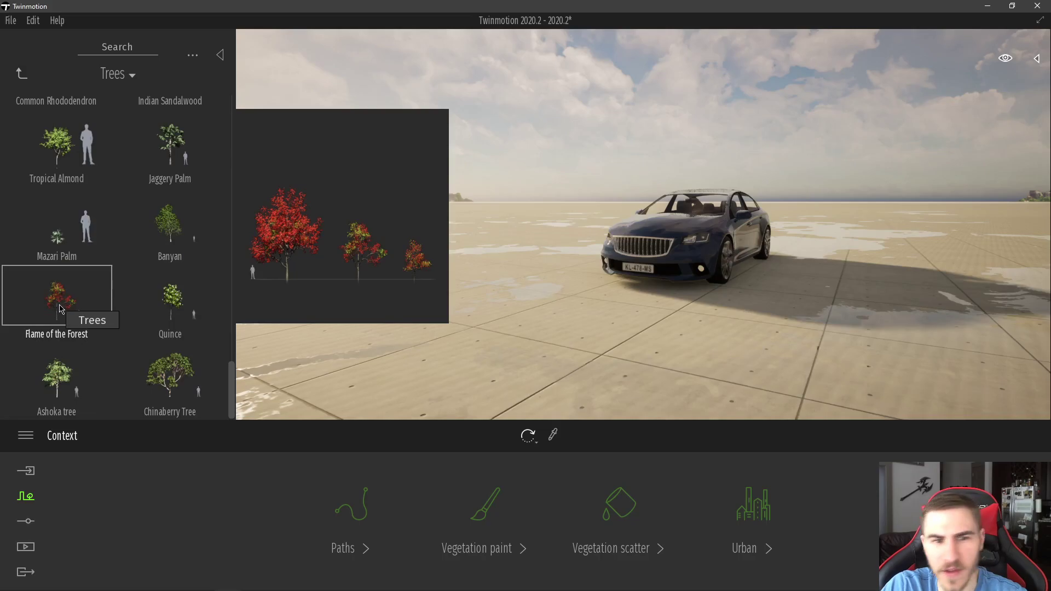
Step: Place a Flame of the Forest tree on the ground near the blue sedan and look at it from around
drag(60, 309, 430, 326)
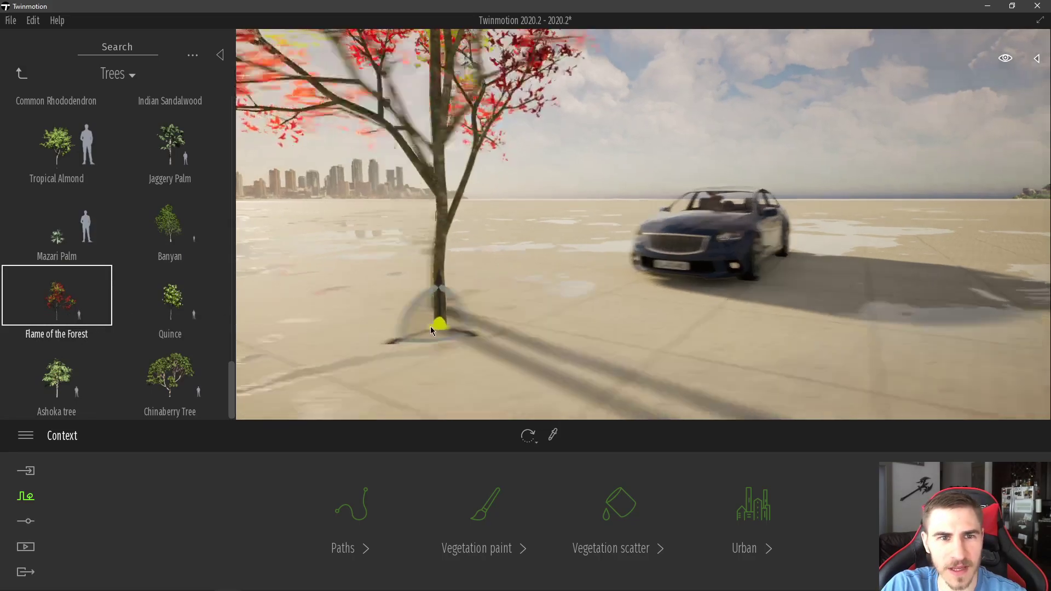
key(s)
key(a)
right_drag(430, 326, 428, 326)
key(Escape)
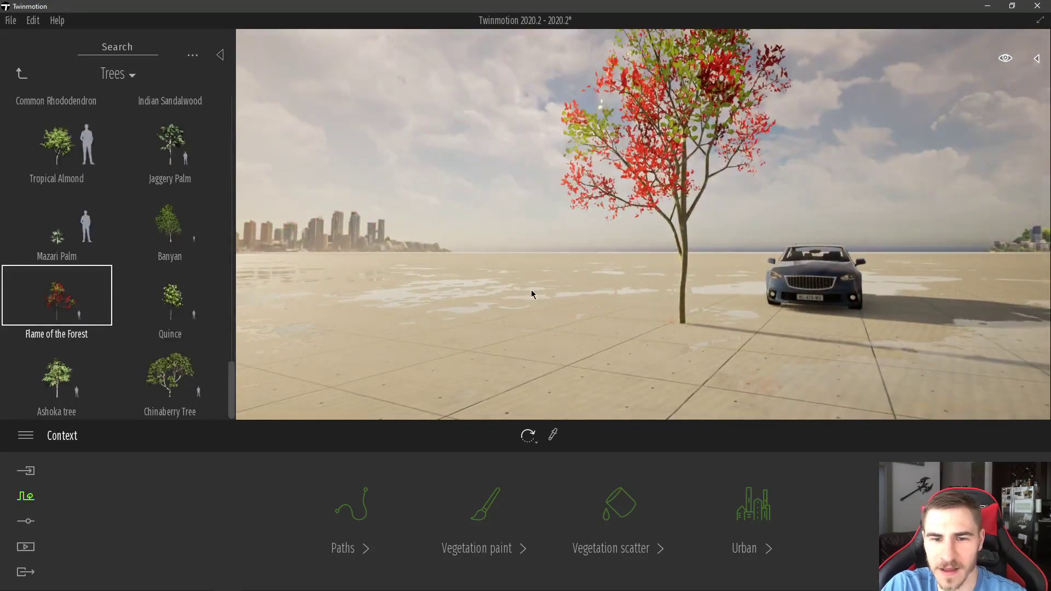
key(a)
right_drag(531, 290, 555, 292)
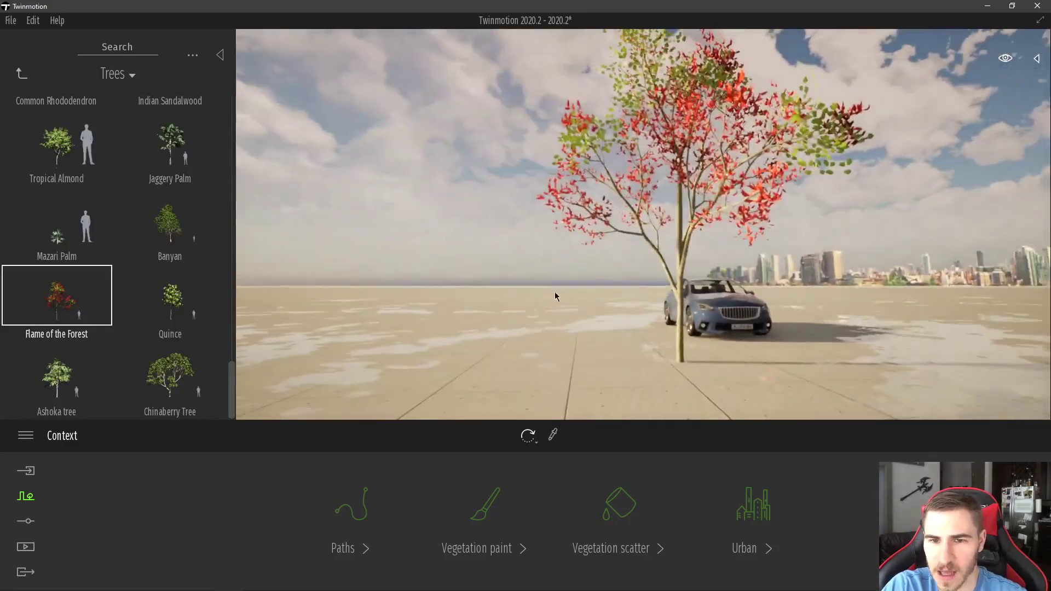
Step: Increase the age of the Flame of the Forest tree and look at its fuller canopy
click(720, 171)
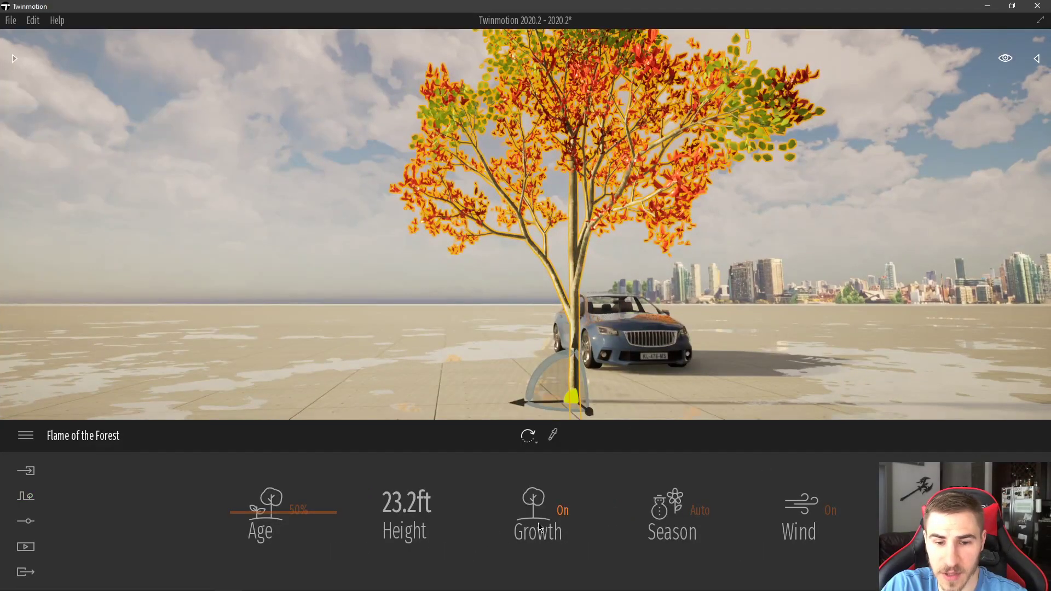
key(s)
key(a)
right_drag(655, 329, 649, 336)
key(w)
key(d)
key(s)
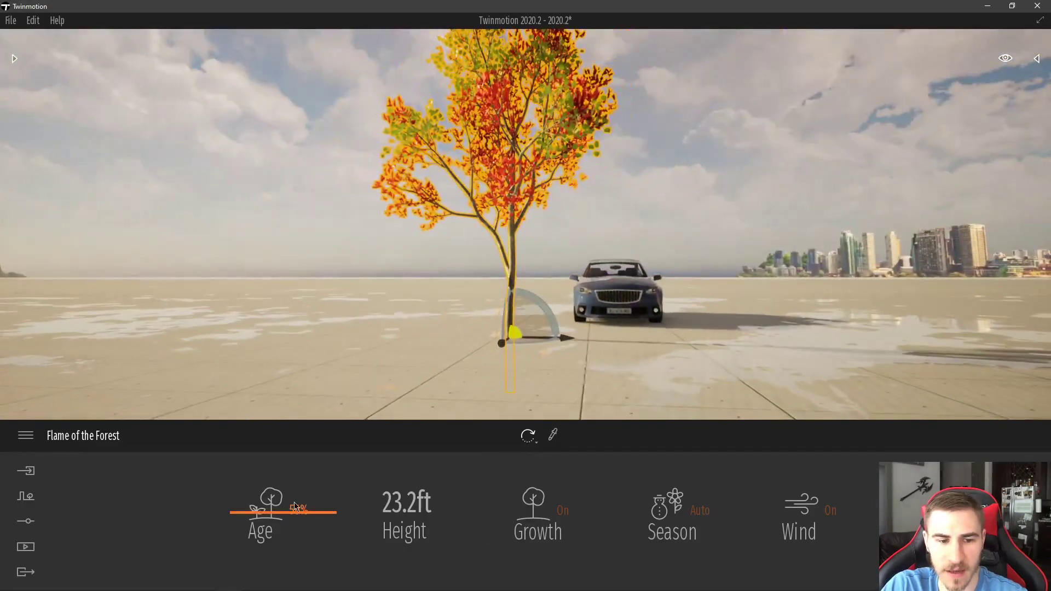
drag(279, 514, 296, 446)
key(a)
right_drag(329, 378, 357, 362)
click(731, 222)
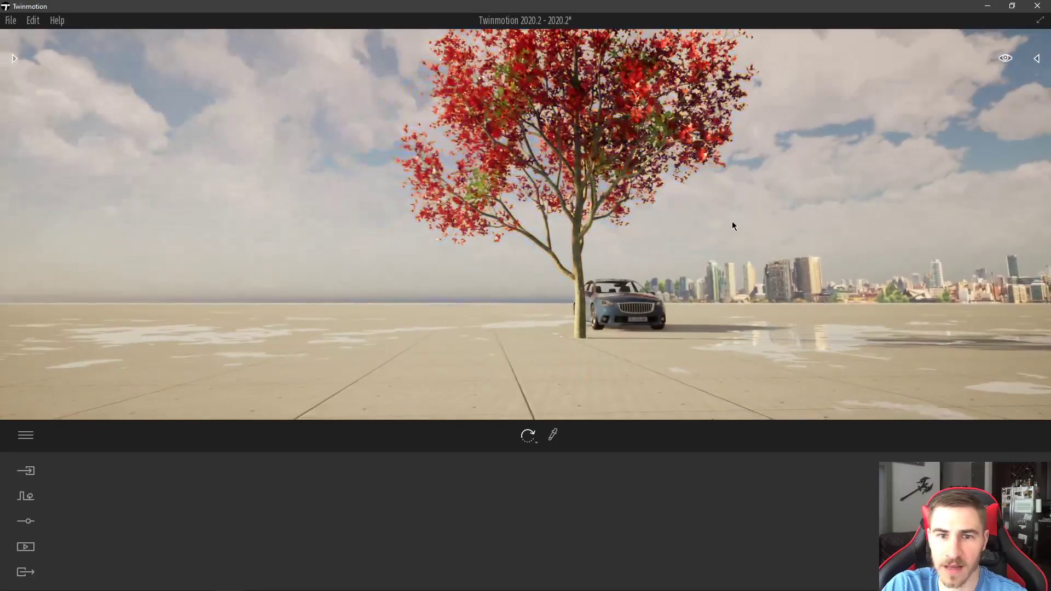
Step: Delete the Flame of the Forest tree from the scene
right_drag(731, 223, 727, 224)
key(Delete)
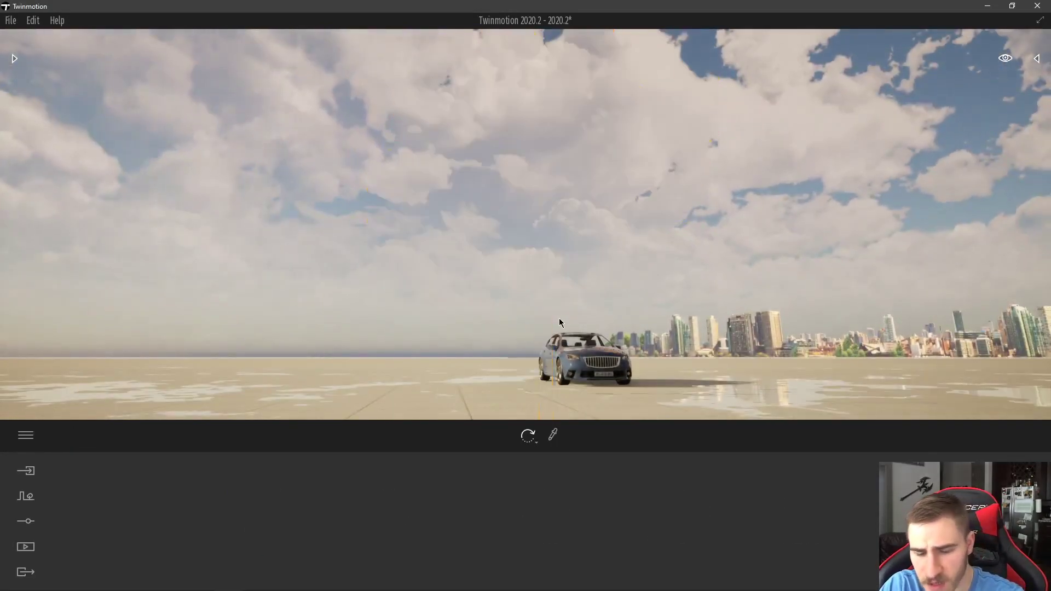
key(w)
right_drag(560, 317, 586, 307)
key(d)
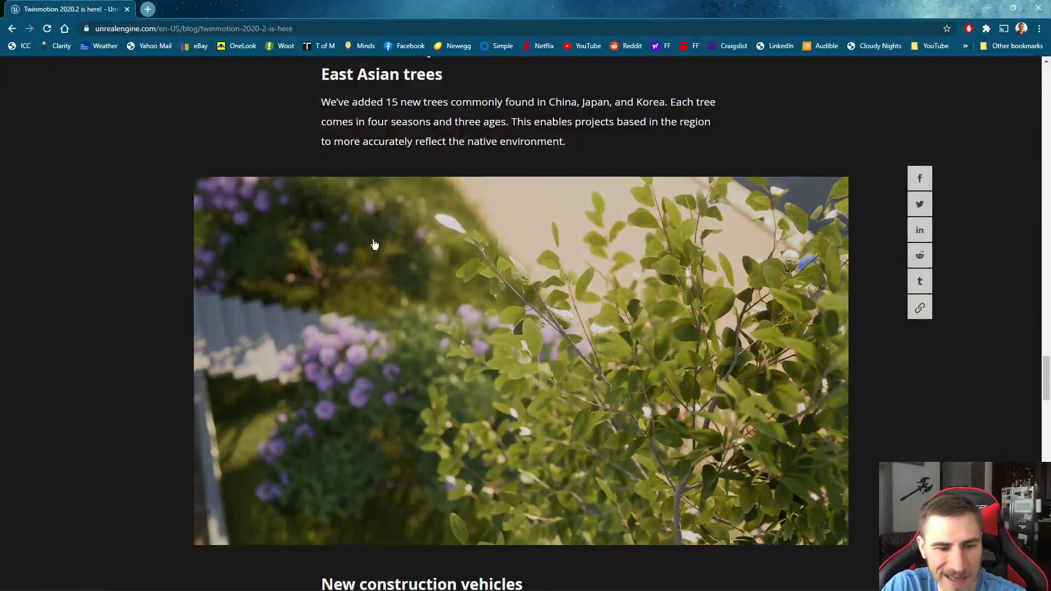
Step: Read the blog post's New construction vehicles section in the browser, and look through the Construction machines collection in Twinmotion's library
scroll(375, 245, down, 8)
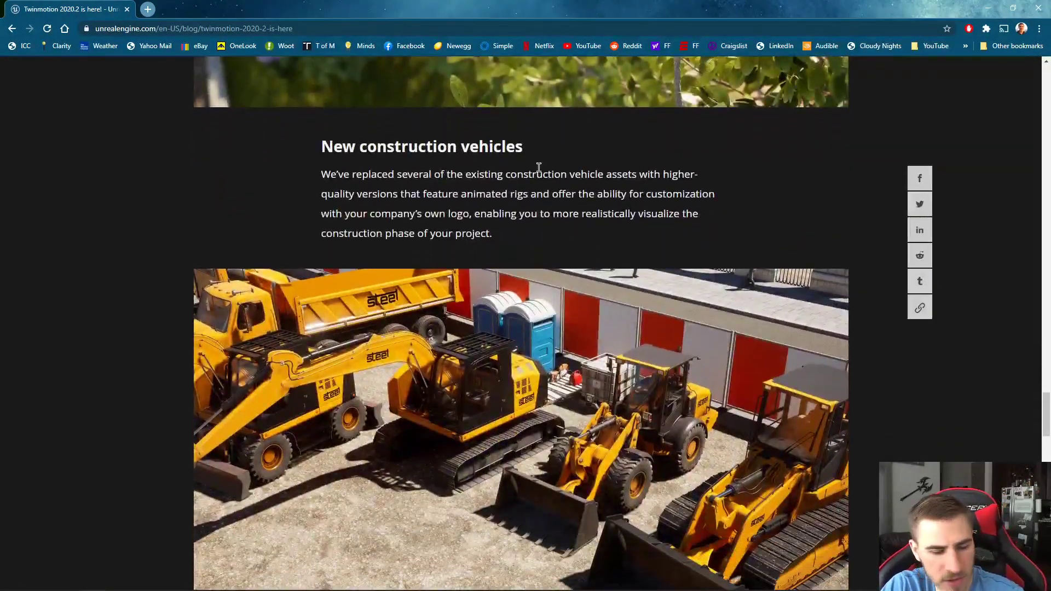
scroll(538, 167, down, 1)
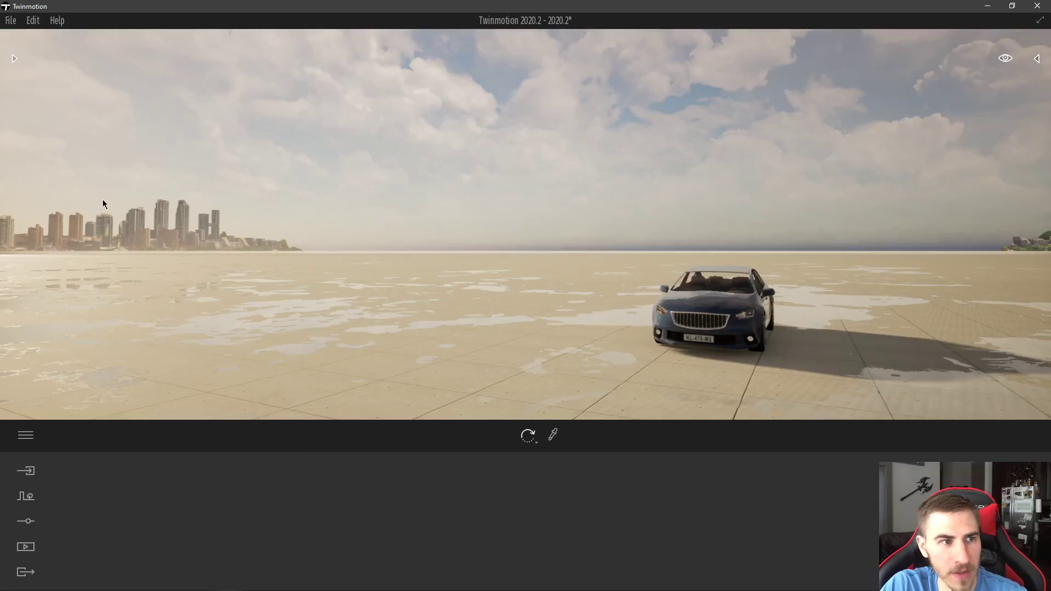
click(13, 58)
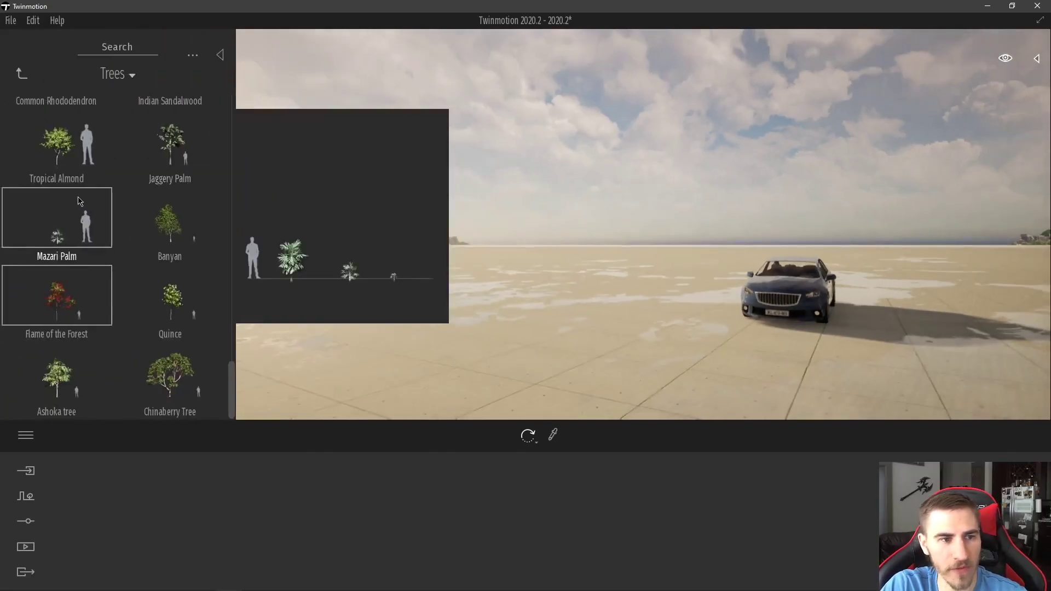
click(21, 72)
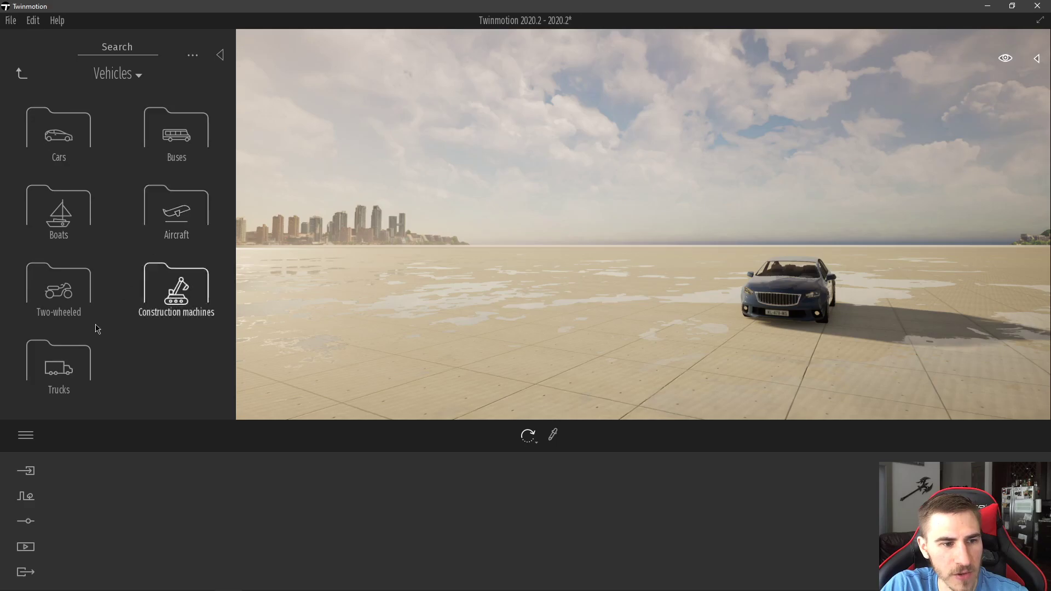
click(173, 291)
scroll(165, 235, down, 6)
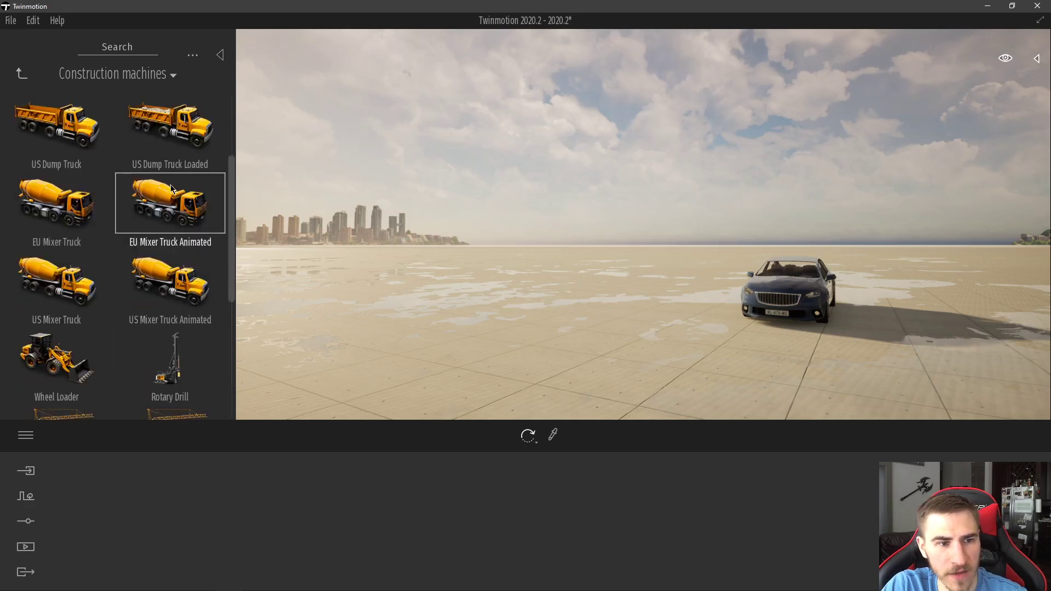
scroll(158, 177, down, 2)
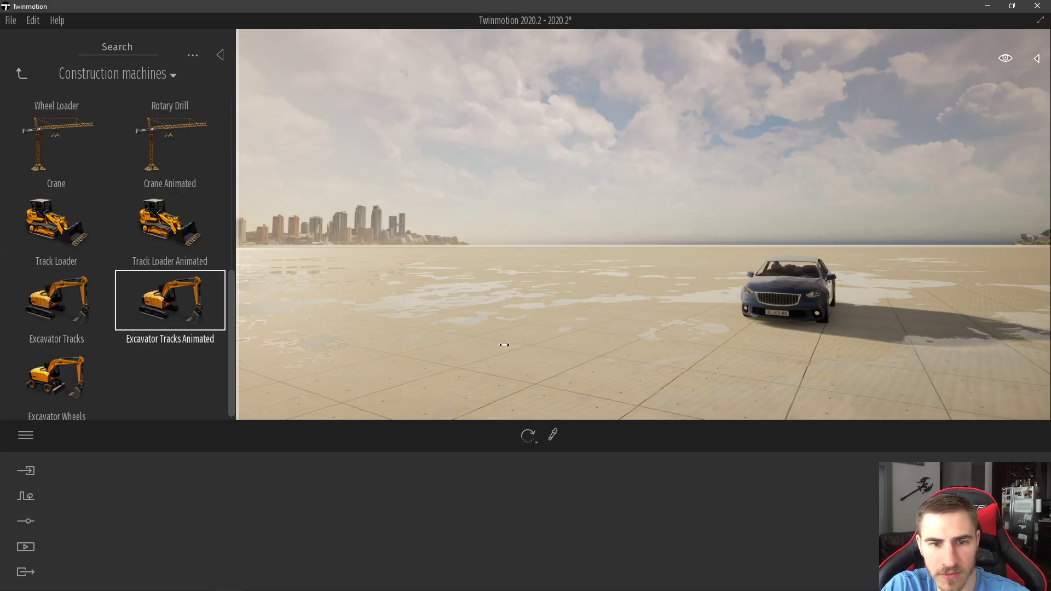
Step: Place an Excavator Tracks Animated on the ground beside the blue sedan
drag(175, 315, 568, 376)
drag(568, 376, 568, 376)
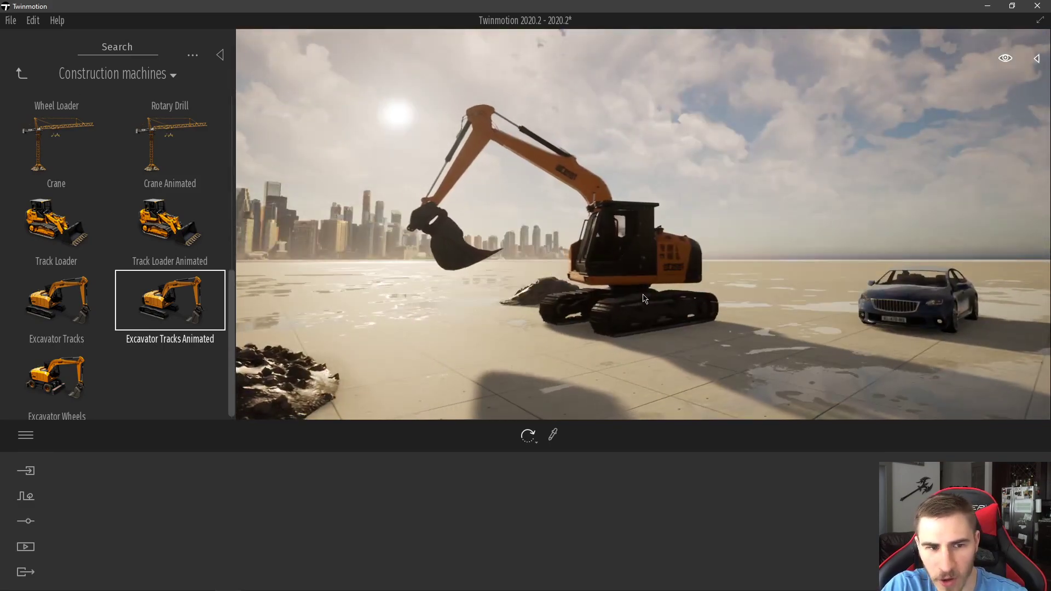
right_drag(564, 329, 537, 307)
Step: Change the animated excavator's color to blue
click(538, 307)
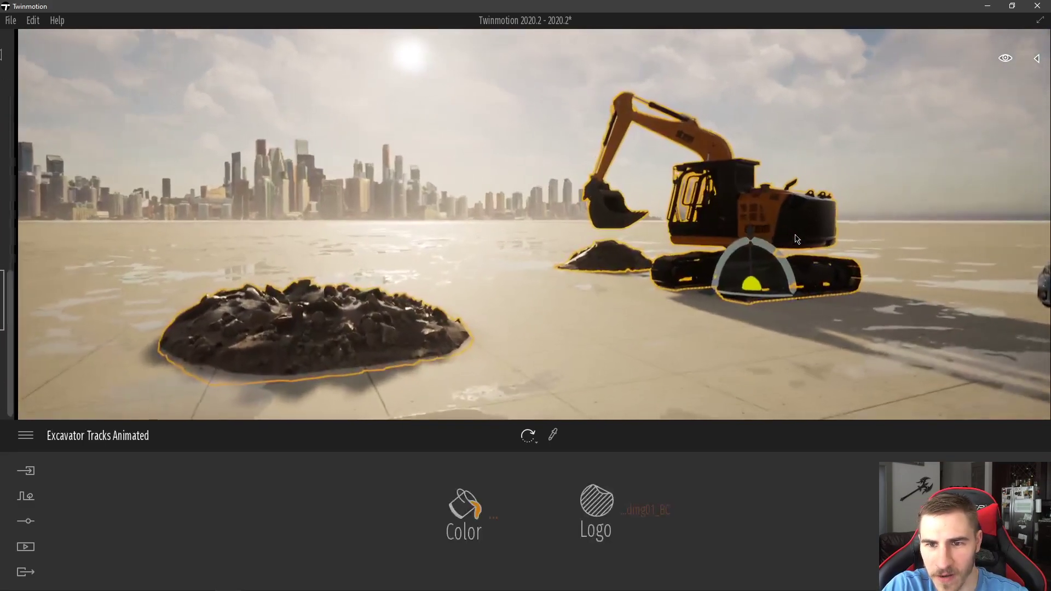
click(466, 511)
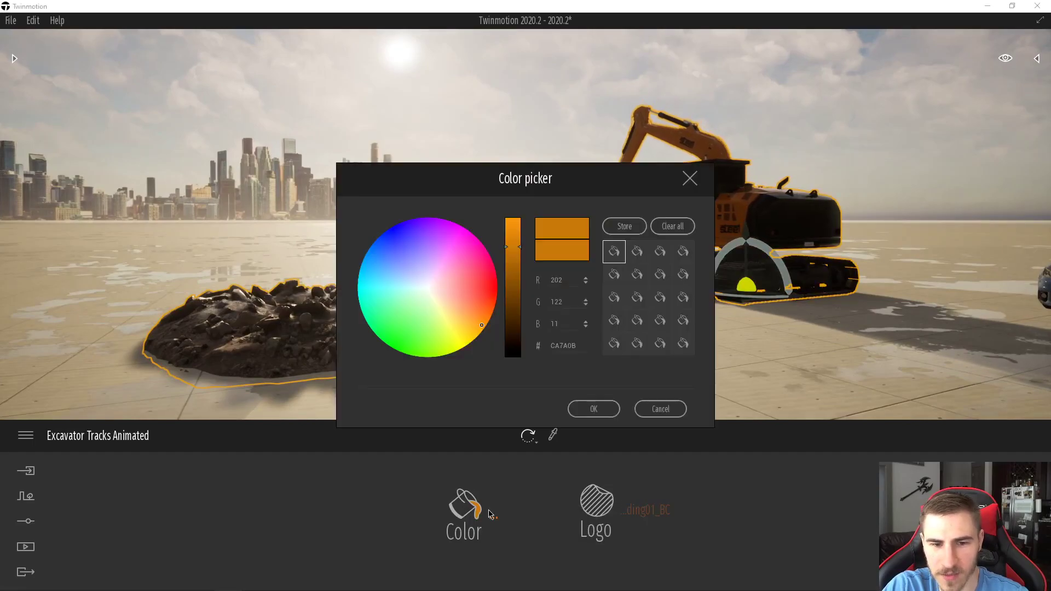
click(384, 250)
click(594, 416)
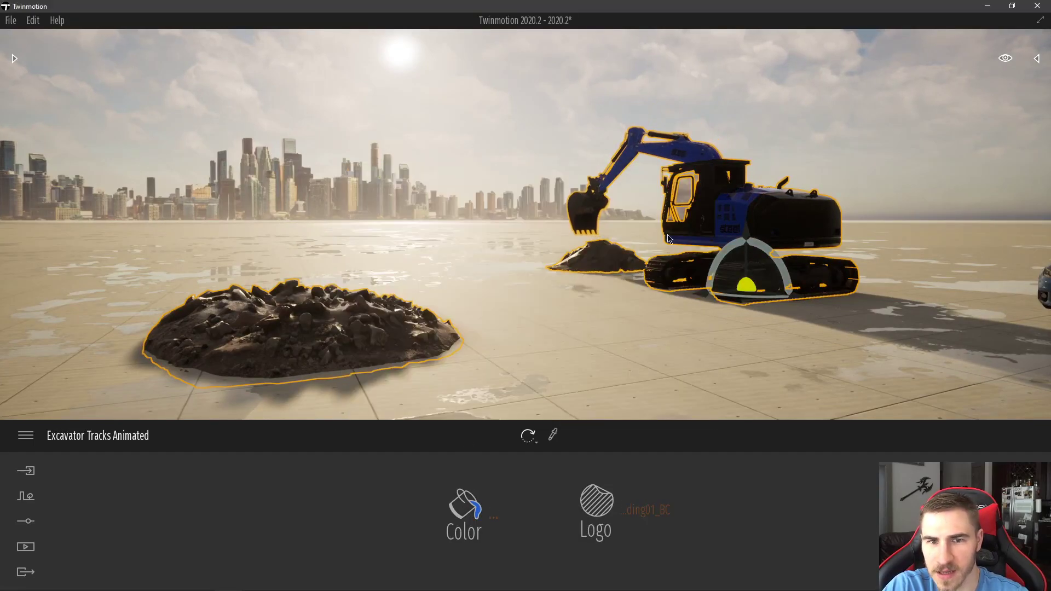
Step: Delete the animated excavator from the scene
right_drag(586, 329, 601, 333)
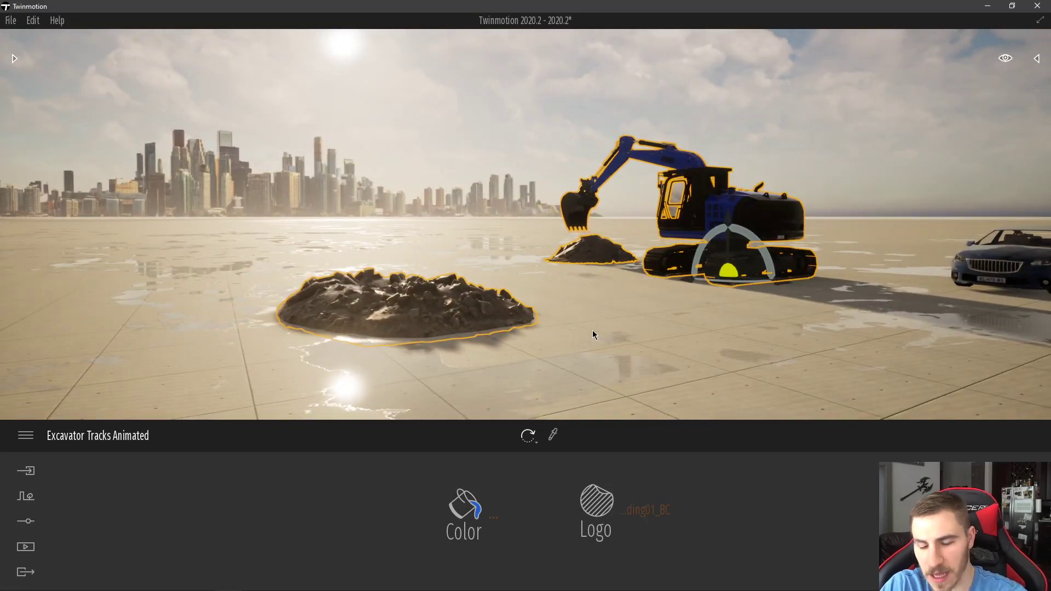
key(Delete)
right_drag(690, 267, 794, 255)
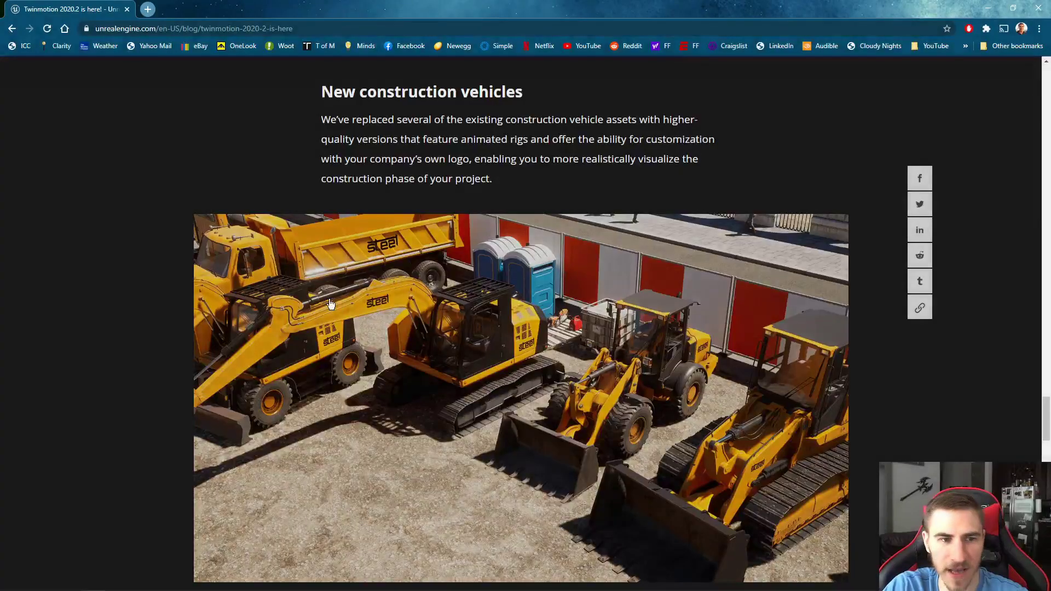
Step: Switch to the release blog post in the browser and read the Customizable smart aircraft section
scroll(441, 298, down, 7)
scroll(169, 204, down, 2)
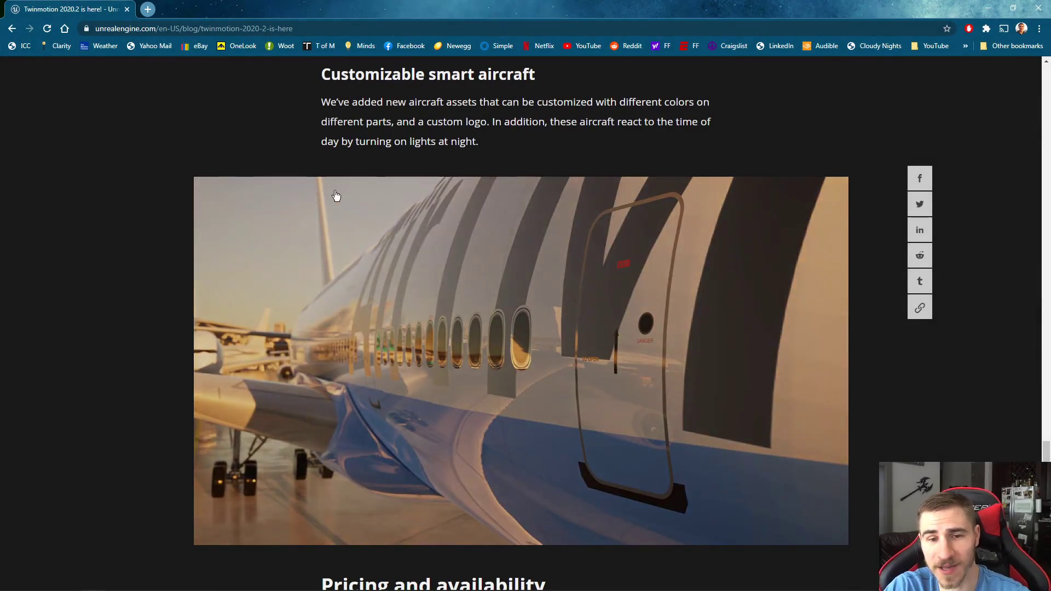
Step: Return to Twinmotion and delete the blue Sedan 06 from the scene
key(alt+Tab)
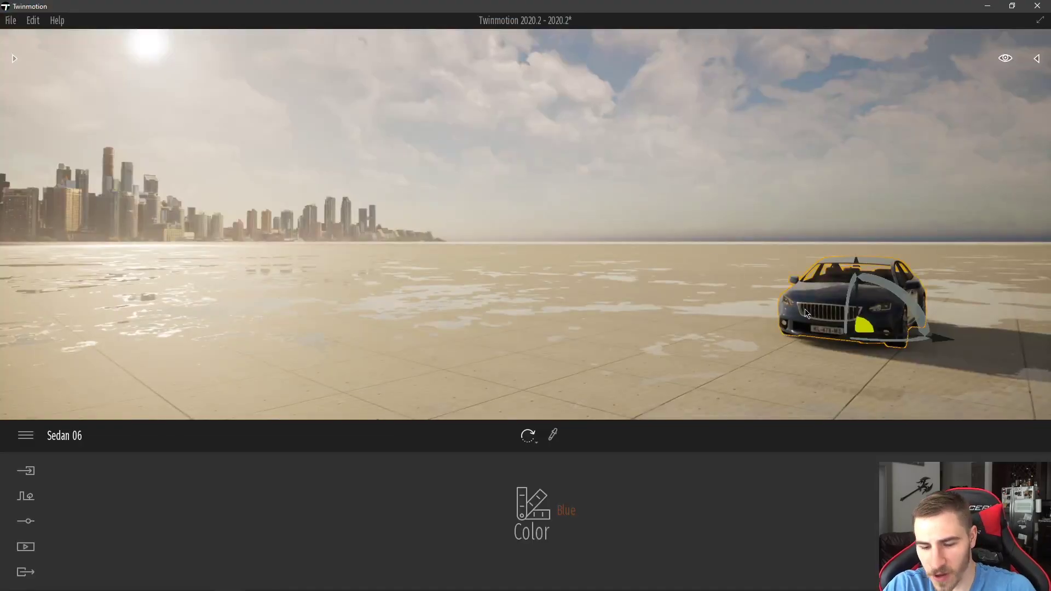
key(Delete)
mouse_move(522, 337)
right_down()
mouse_move(525, 351)
mouse_move(528, 337)
right_up()
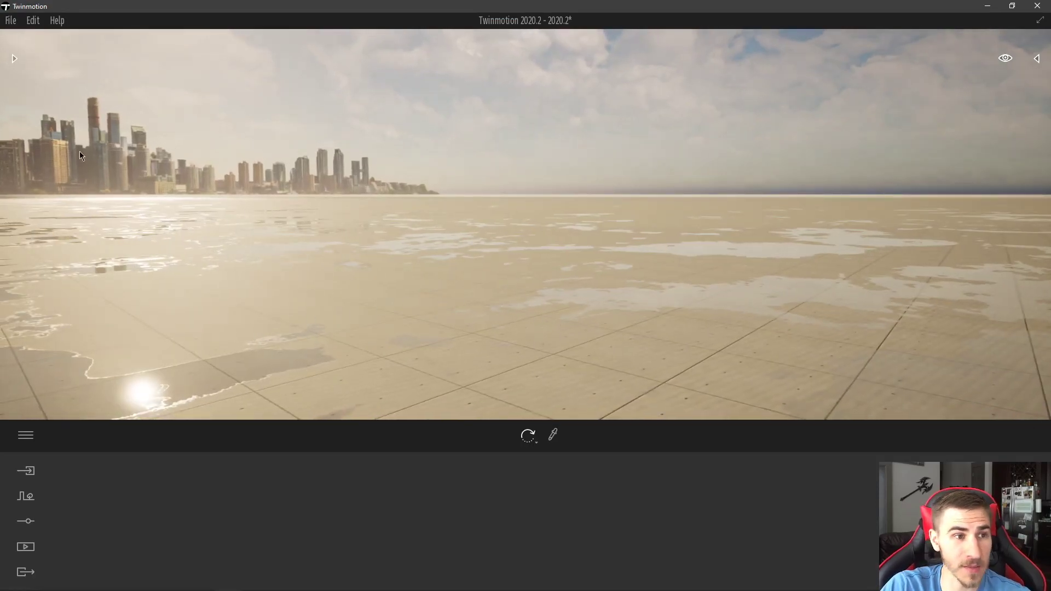
Step: Open the library's Aircraft collection under Vehicles and browse the flying and parking plane previews
click(16, 60)
click(18, 77)
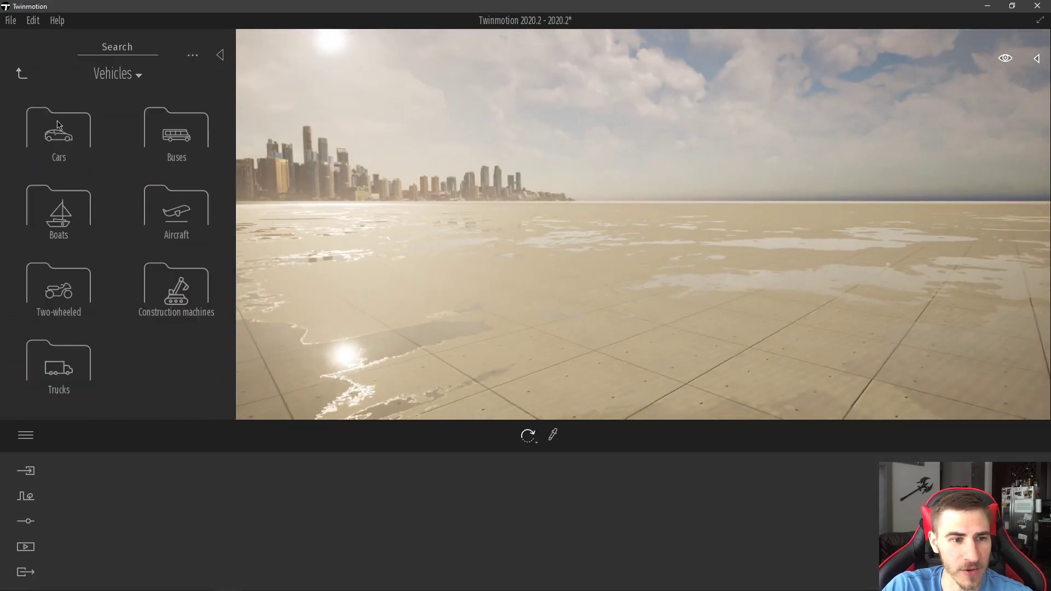
click(174, 218)
scroll(126, 284, down, 6)
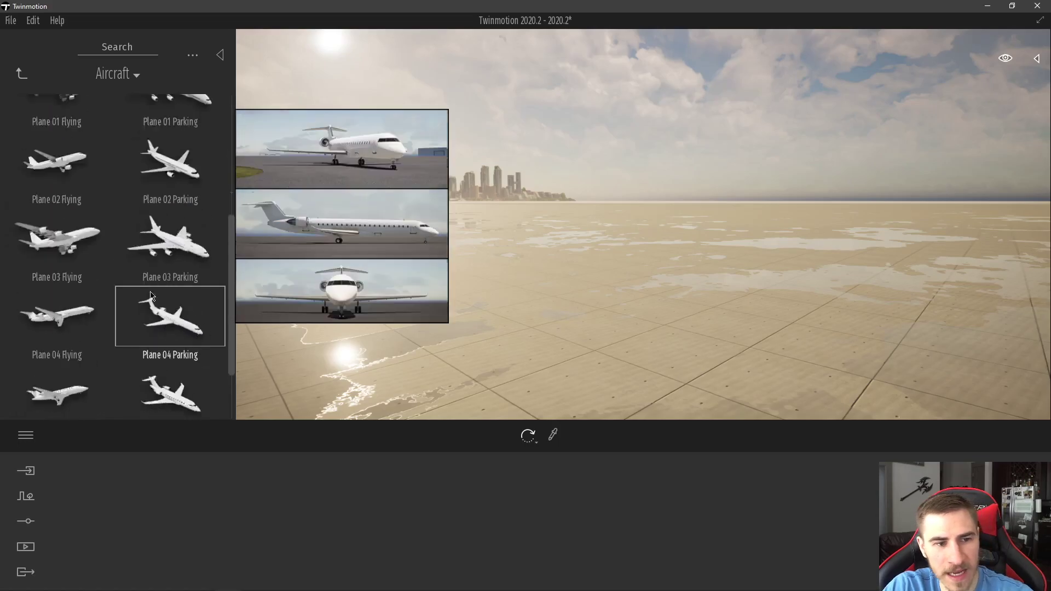
scroll(129, 329, up, 2)
scroll(128, 329, down, 1)
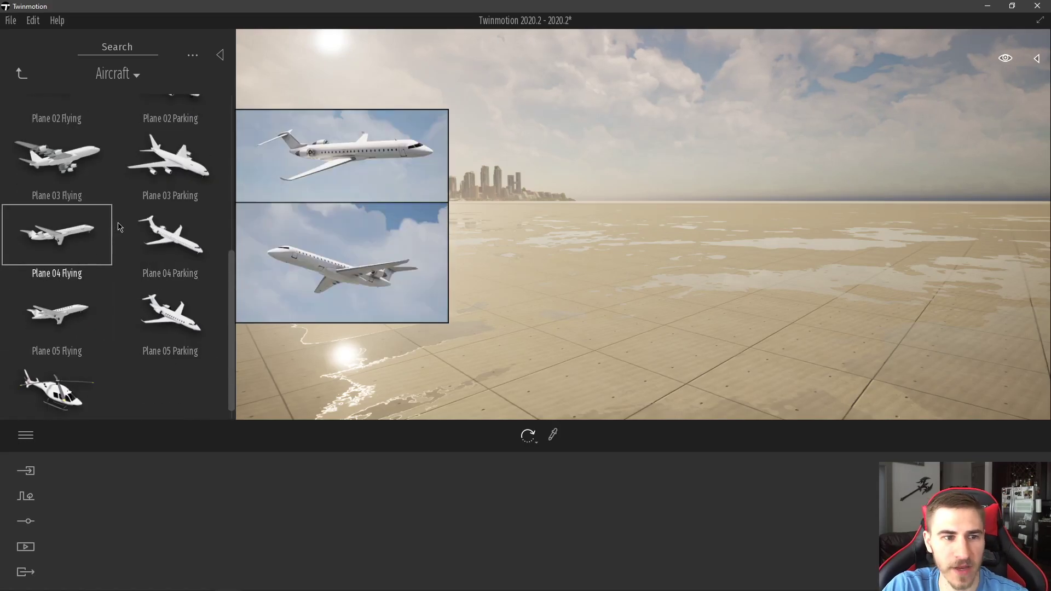
Step: Place a Plane 04 Parking on the open ground and bring its nose and side into view
mouse_move(155, 230)
drag(183, 227, 761, 235)
right_drag(761, 236, 780, 249)
key(w)
key(s)
key(a)
right_drag(614, 248, 690, 247)
Step: Set the parked plane's lower color to light purple, 927BFF
click(690, 248)
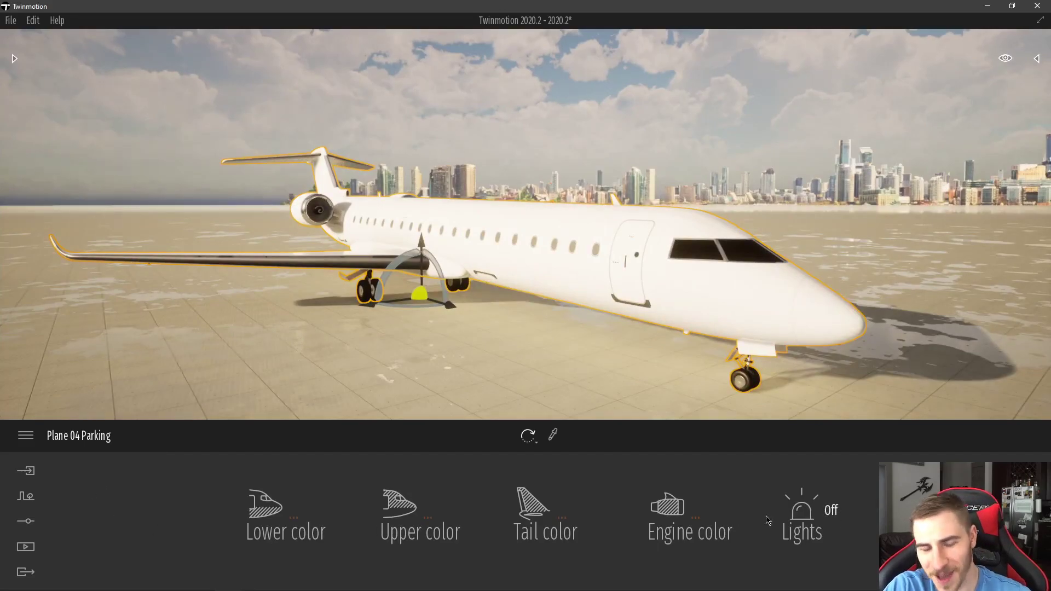
click(309, 529)
click(416, 256)
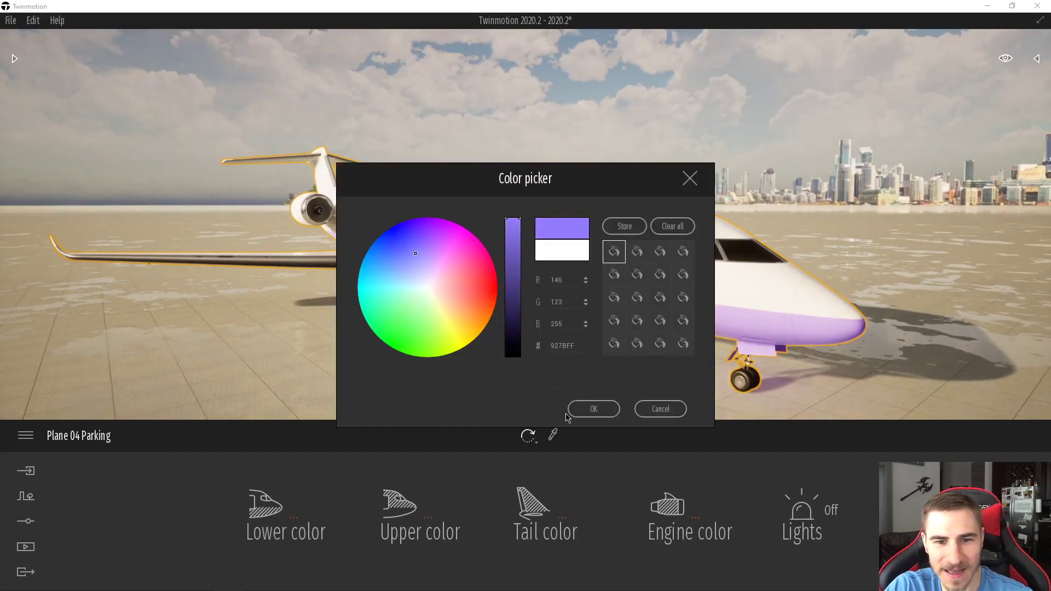
click(587, 411)
Step: Set the parked plane's upper color to orange, FFA83E
click(422, 490)
drag(441, 344, 471, 308)
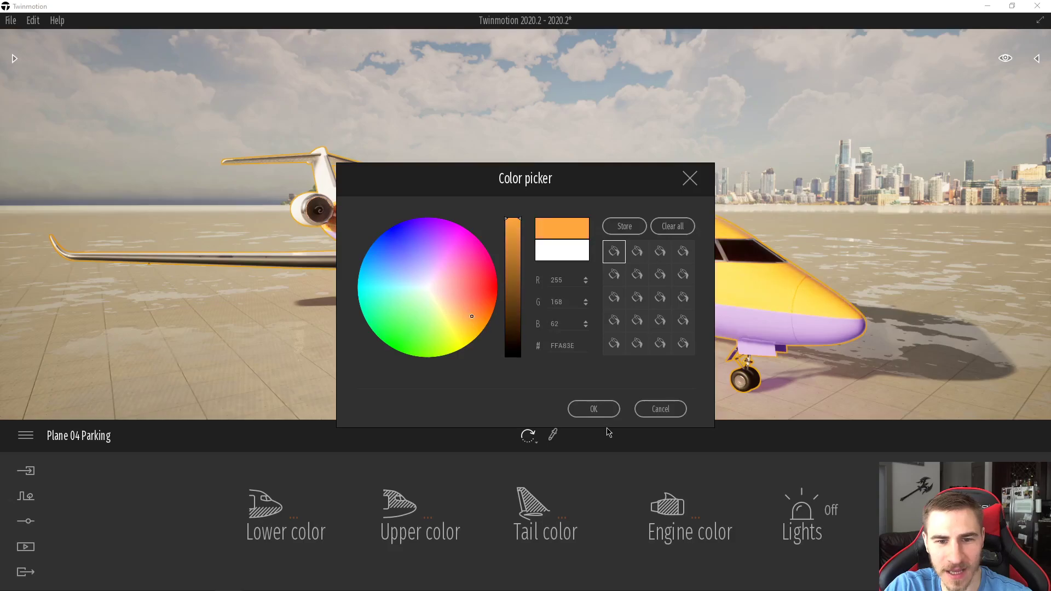
click(587, 411)
Step: Set the parked plane's tail color to bright green, 11FF2D
click(548, 509)
click(403, 328)
click(511, 334)
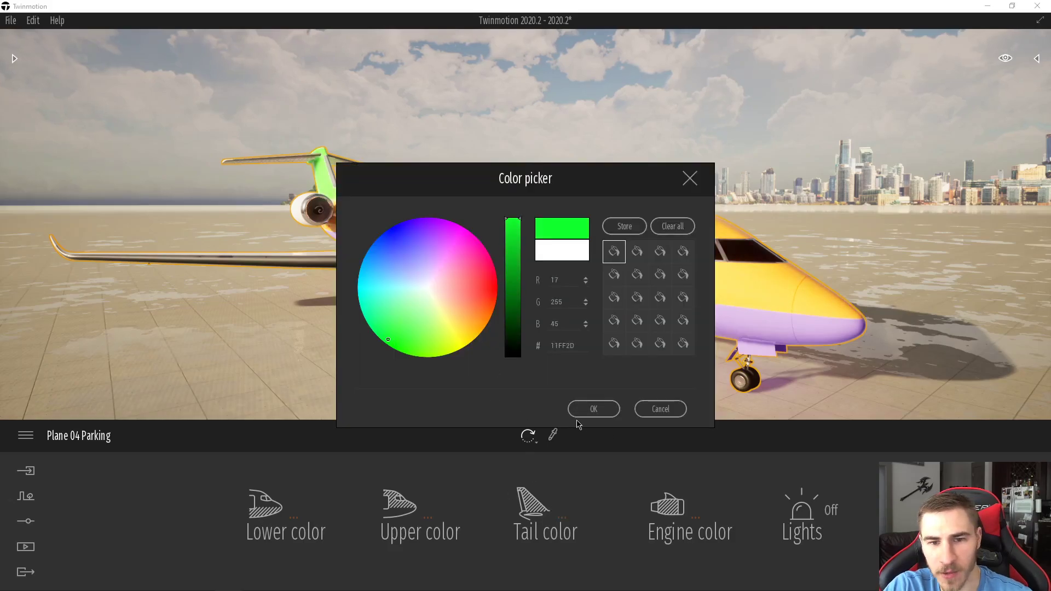
click(587, 411)
Step: Try a light blue engine color on the parked plane
click(671, 504)
click(374, 268)
click(591, 411)
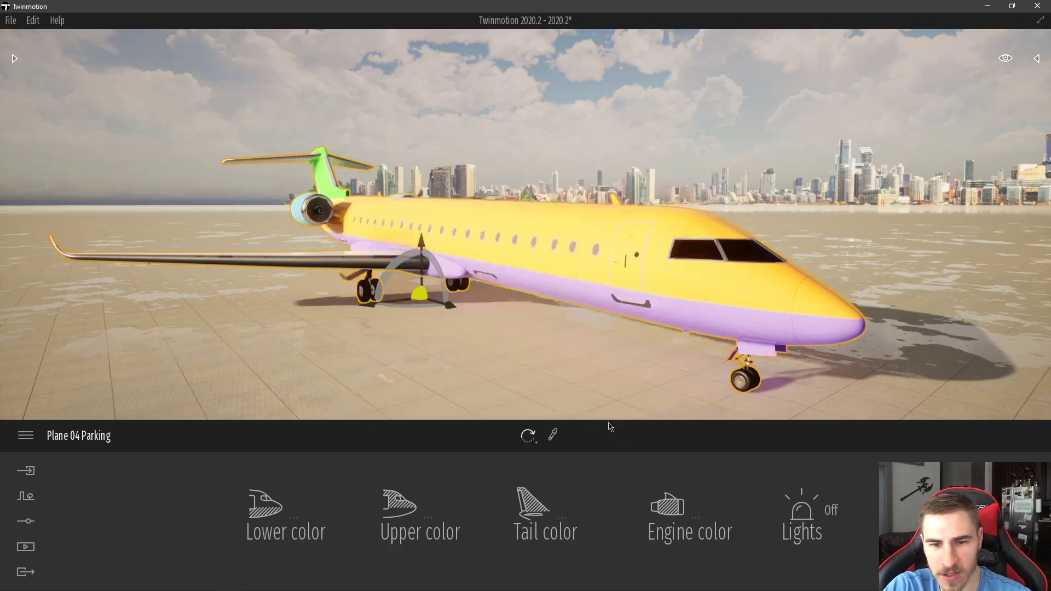
Step: Set the parked plane's engine color to pink, FF3072
click(698, 513)
click(457, 307)
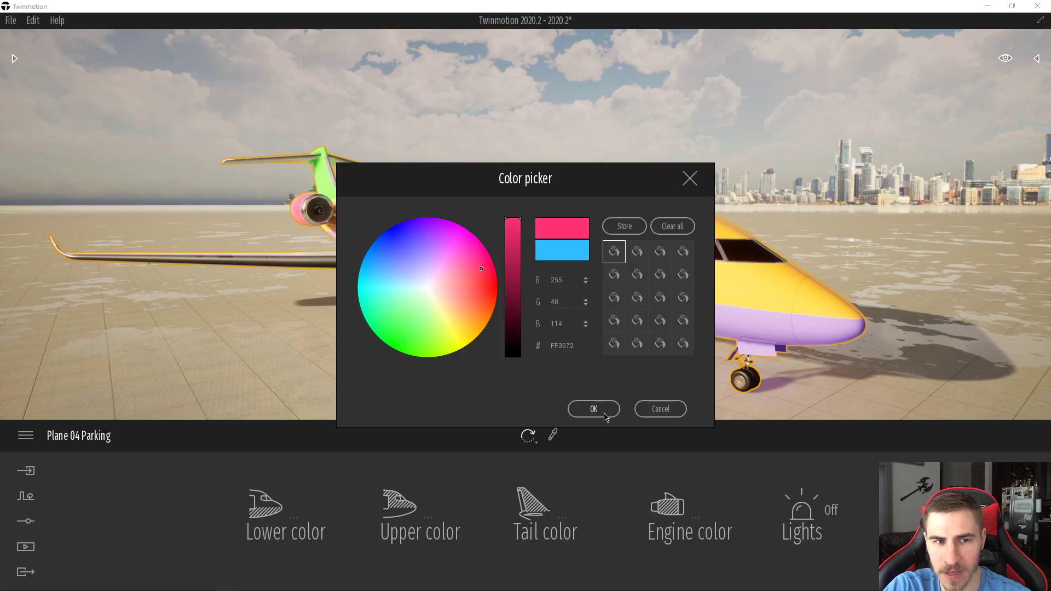
click(600, 409)
Step: Turn on the parked plane's lights and view the plane from its other side
key(d)
right_drag(553, 358, 273, 364)
key(w)
key(s)
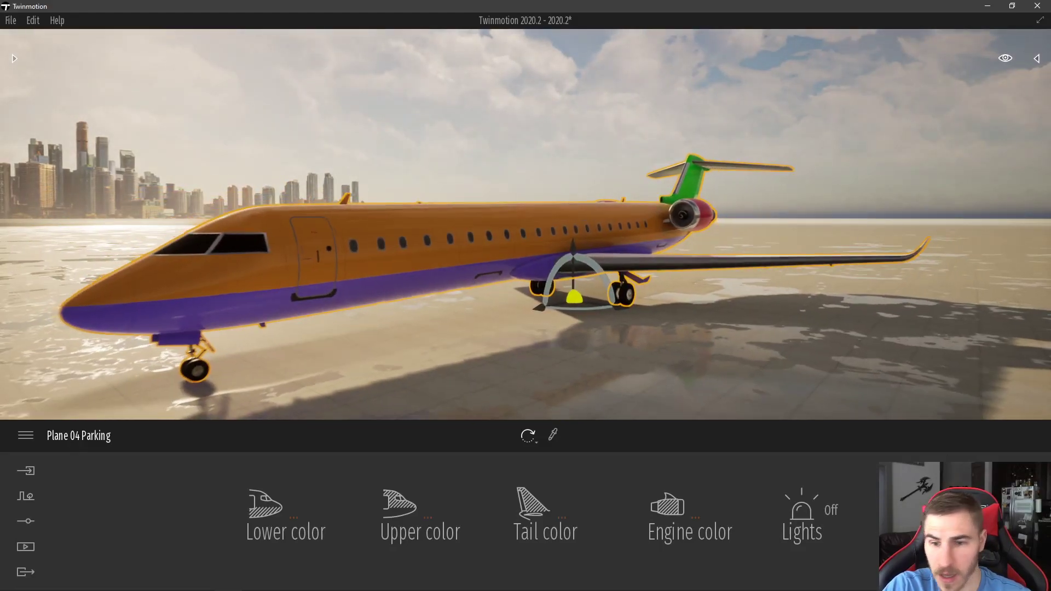
click(795, 512)
key(s)
key(a)
right_drag(717, 355, 739, 354)
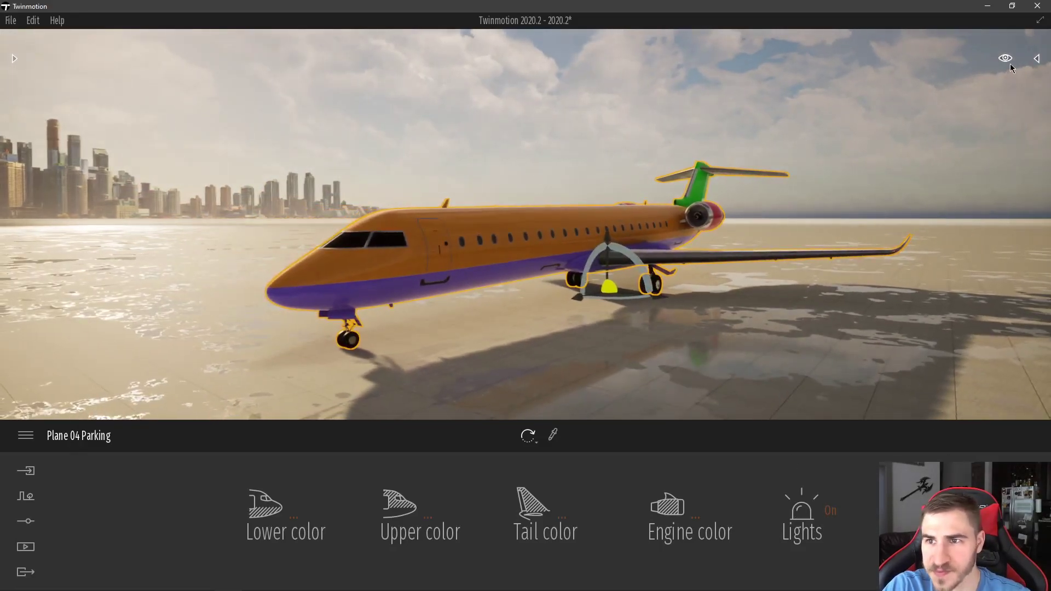
Step: Set the time of day to 22:44 to examine the plane's lights at night
mouse_move(1007, 61)
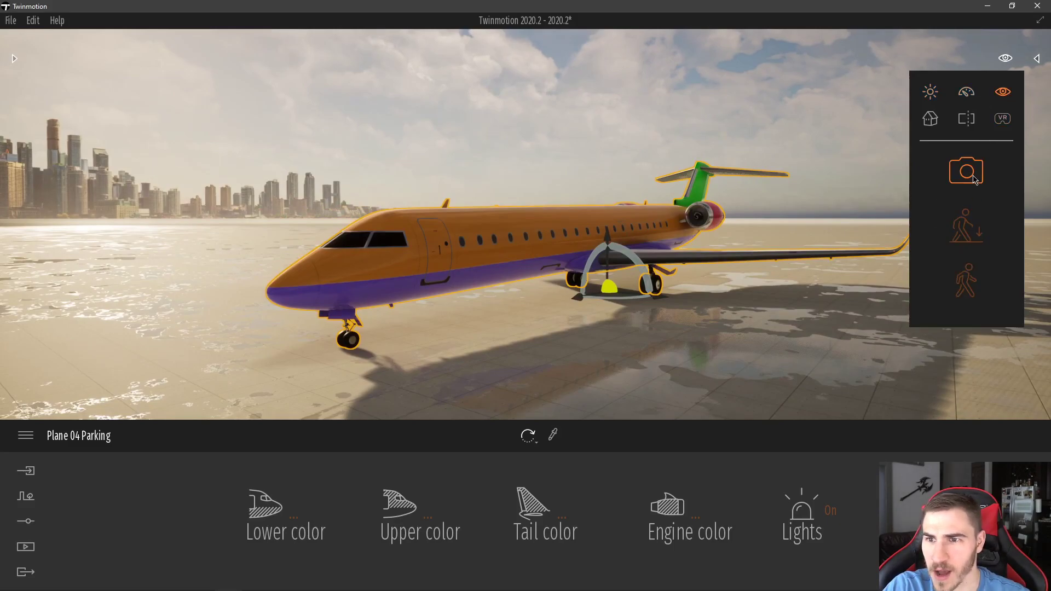
key(q)
key(a)
right_drag(887, 236, 917, 213)
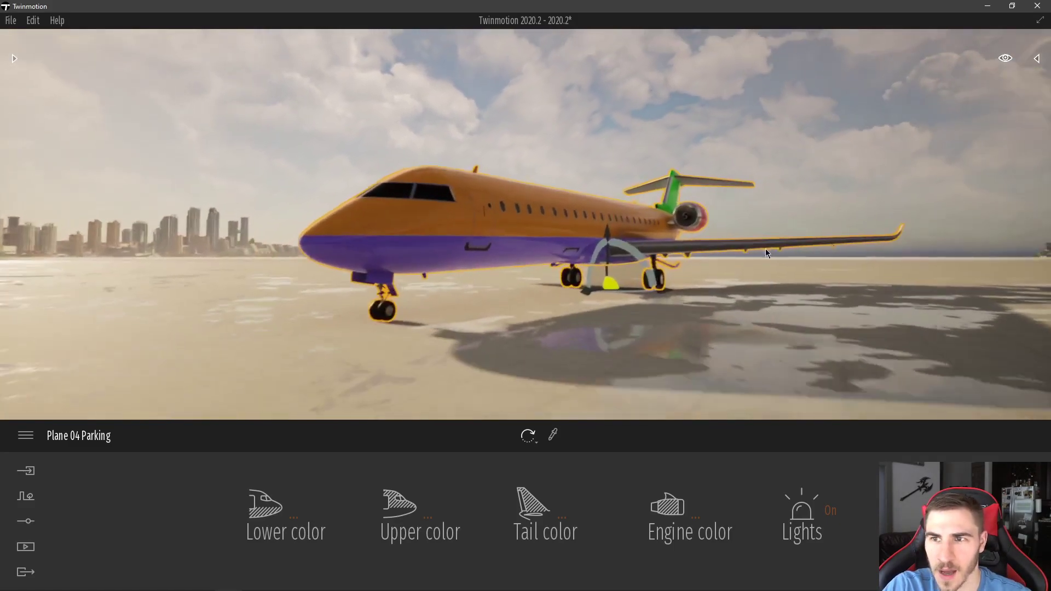
key(w)
mouse_move(1012, 61)
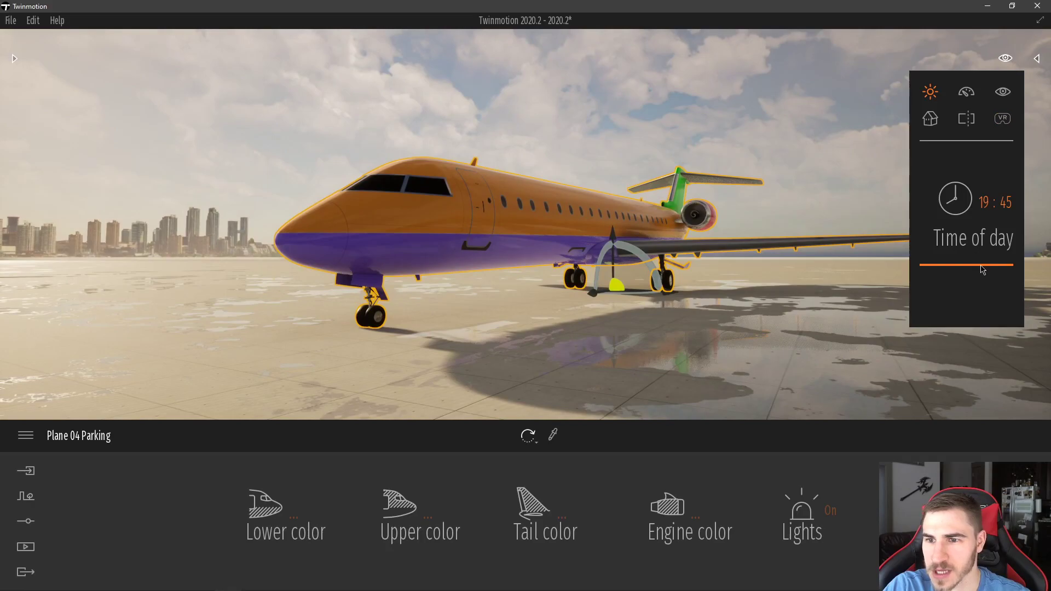
drag(982, 269, 979, 279)
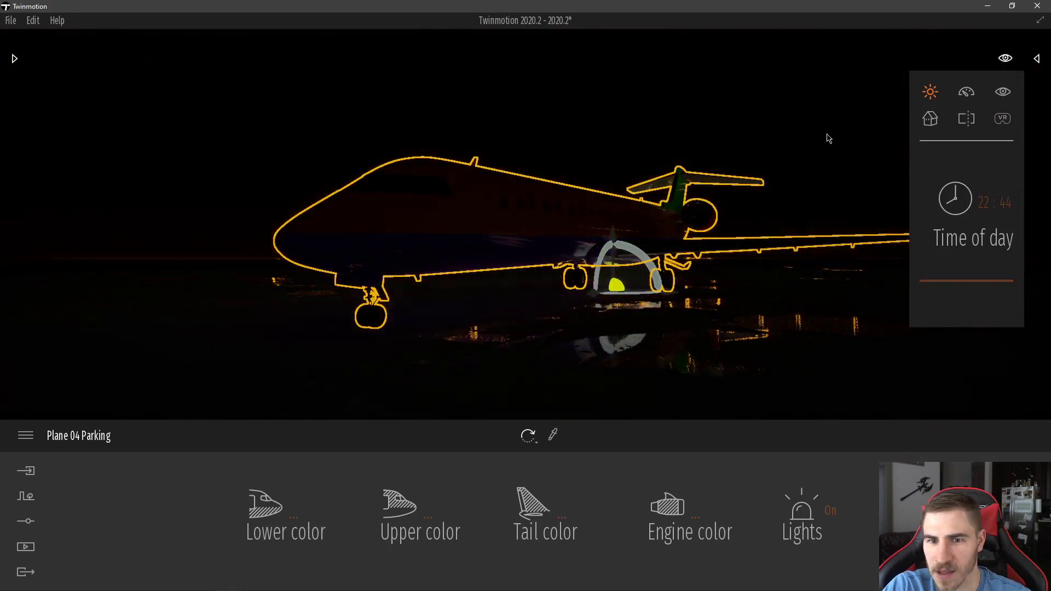
Step: Toggle the parked plane's lights off and back on, and examine the plane from its opposite side at night
click(818, 517)
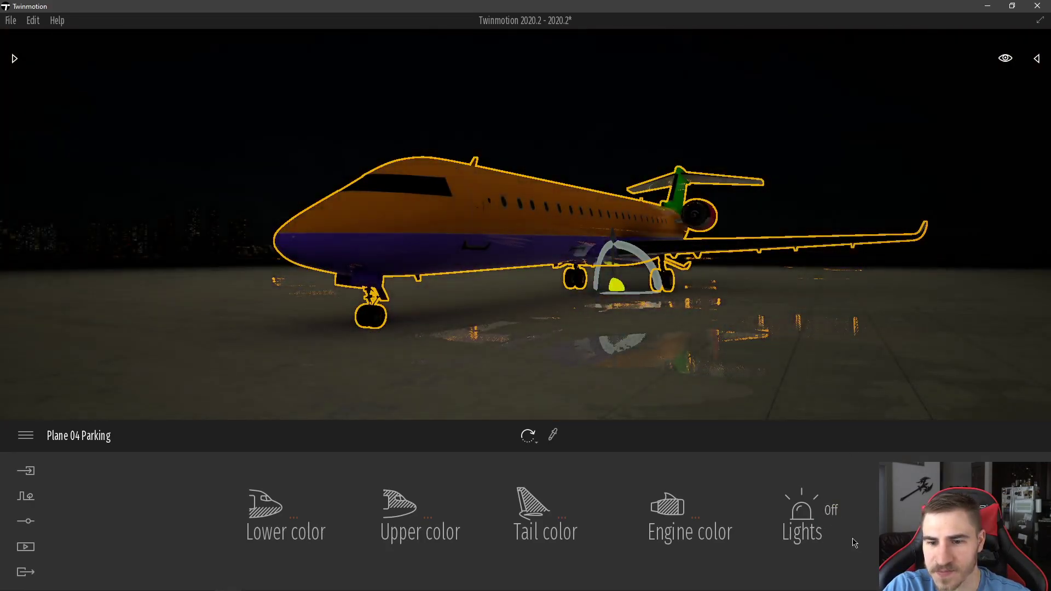
key(a)
right_drag(525, 230, 767, 222)
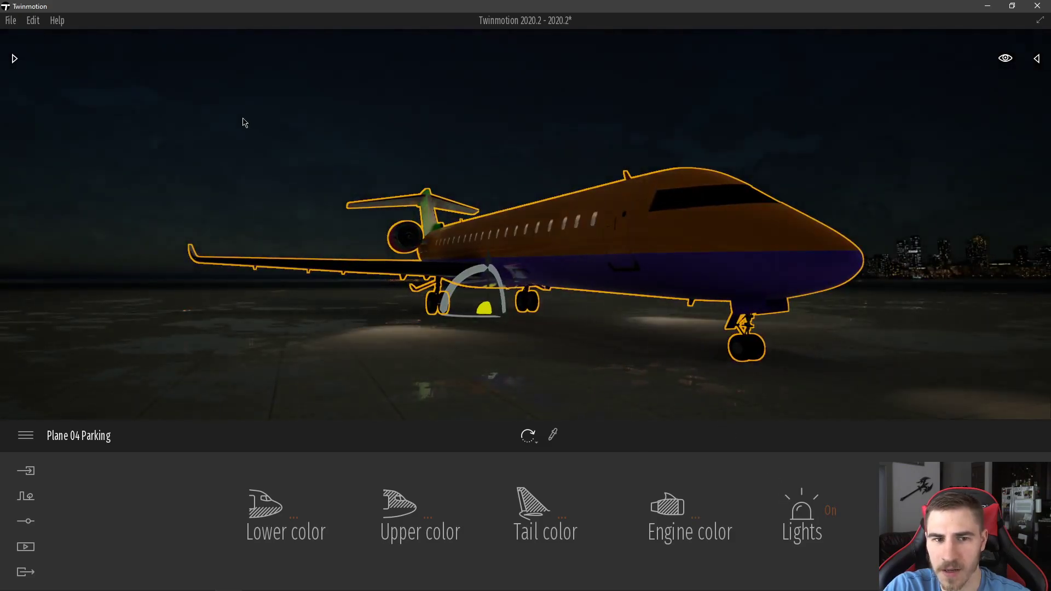
scroll(546, 191, up, 3)
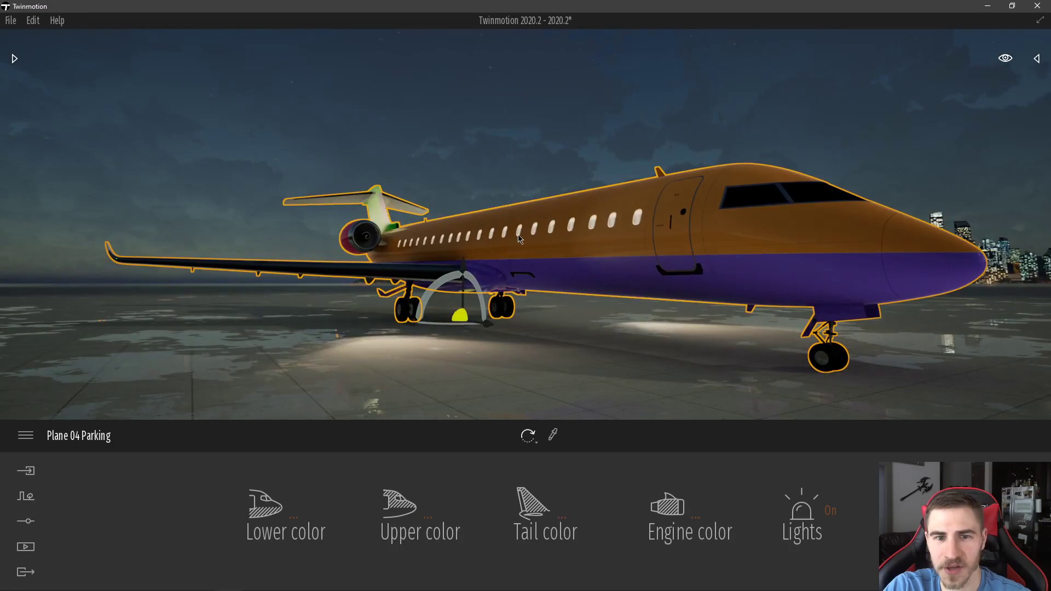
Step: Check the time of day setting and examine the lit windows, wing and ground lighting from both sides of the parked plane
click(1007, 59)
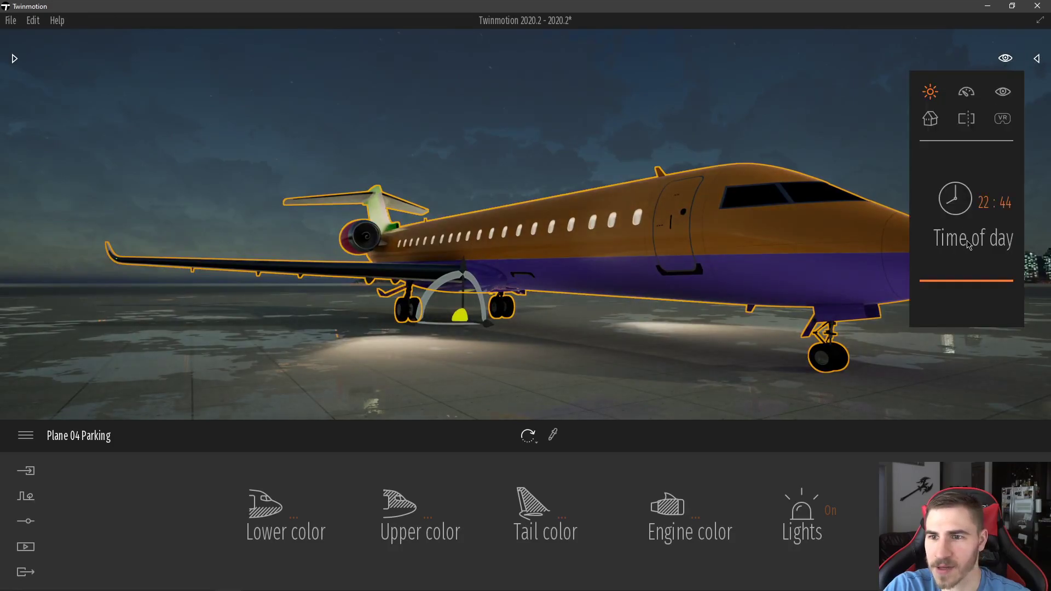
drag(975, 283, 975, 292)
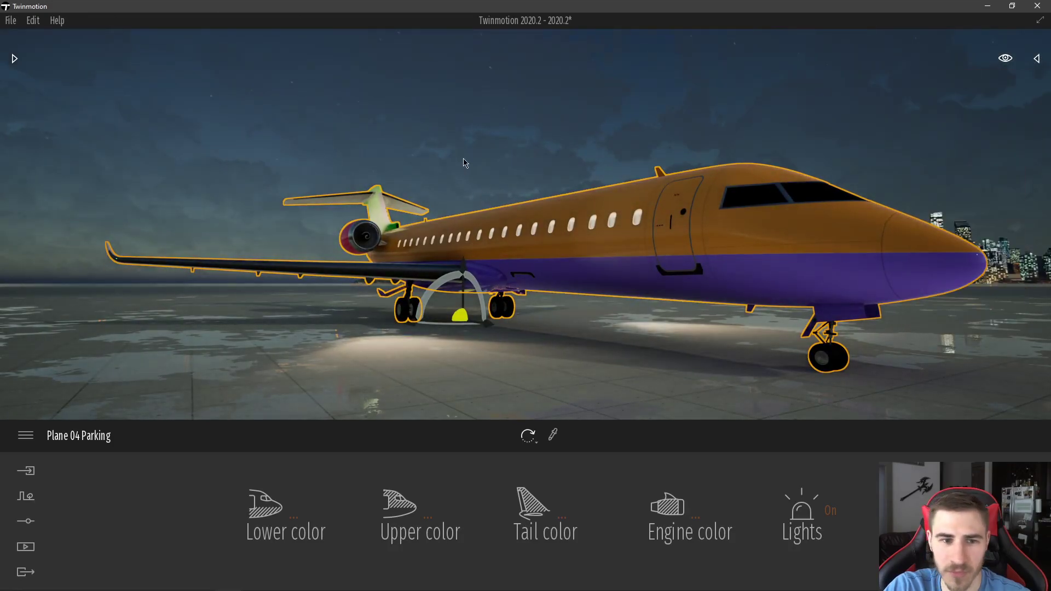
click(527, 140)
key(w)
right_drag(526, 140, 514, 165)
key(a)
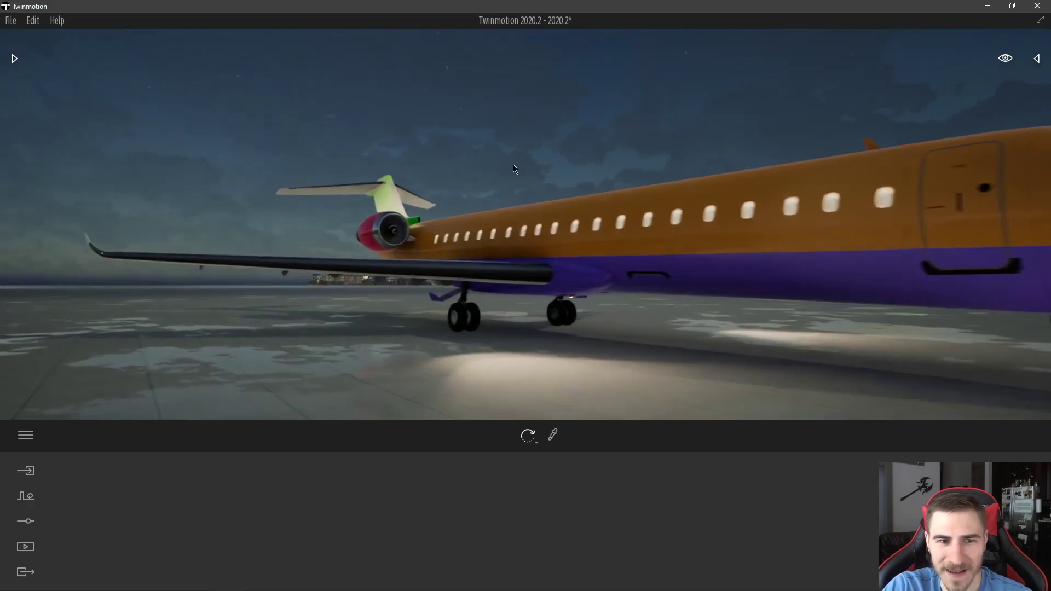
key(d)
key(s)
click(717, 277)
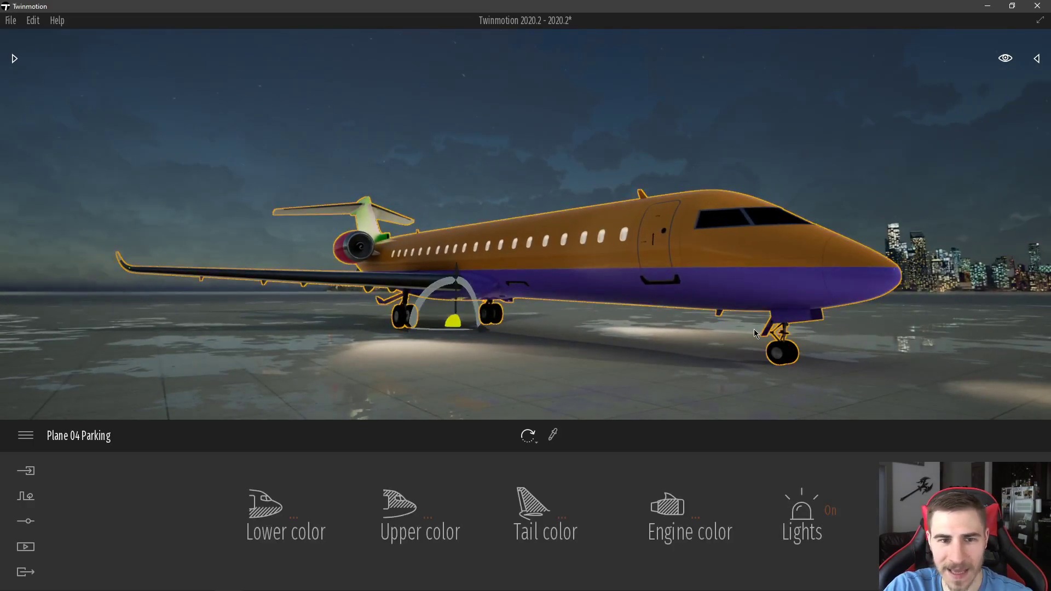
key(d)
key(d)
right_drag(718, 277, 509, 273)
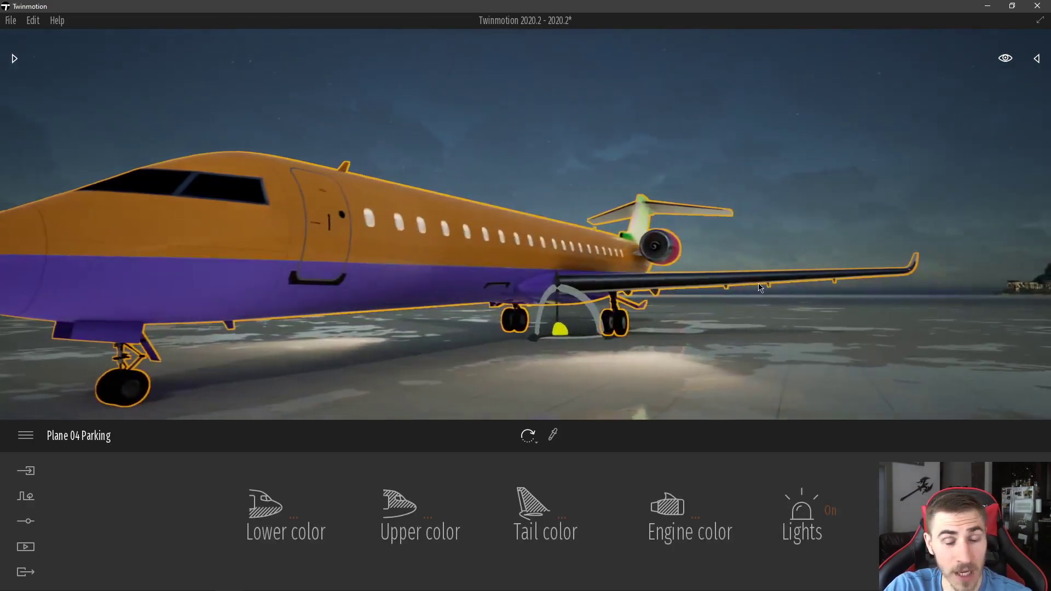
scroll(744, 317, up, 4)
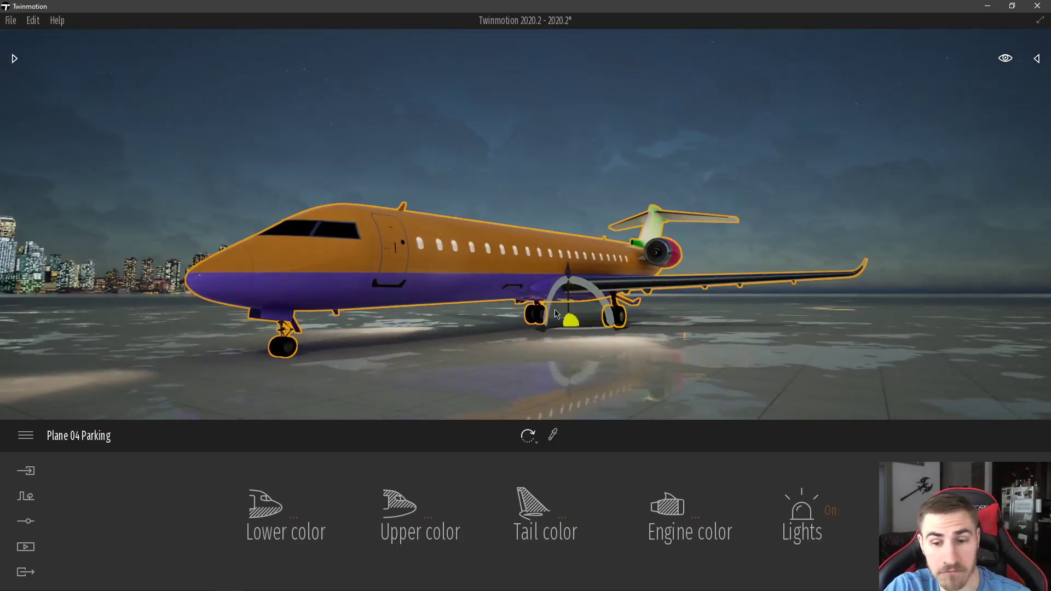
Step: Switch to the browser and read the blog post's Pricing and availability section, highlighting the discount, the price and the upgrade period's end date
scroll(475, 332, up, 2)
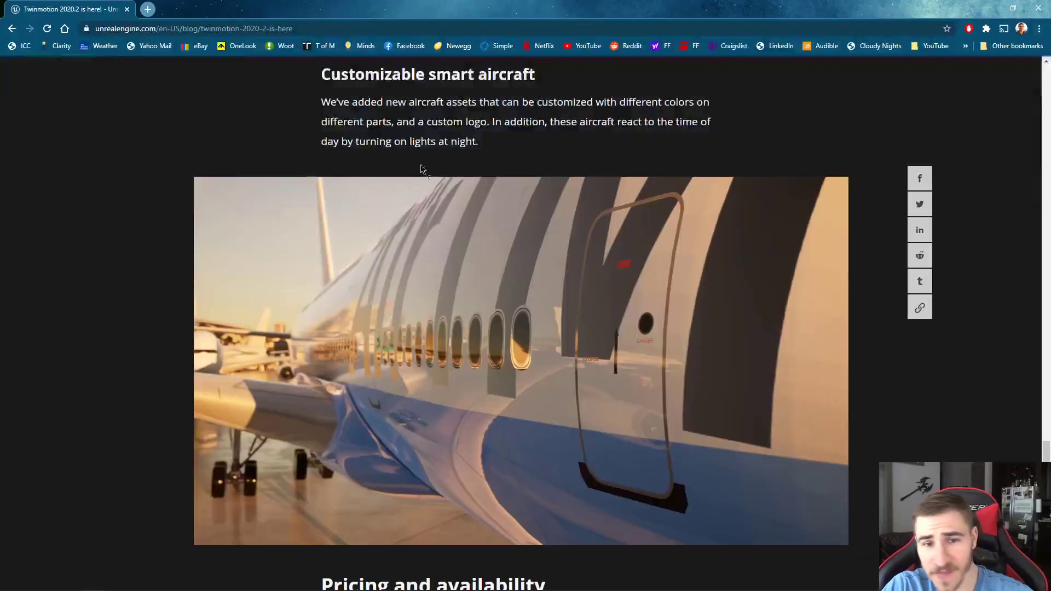
scroll(267, 248, down, 5)
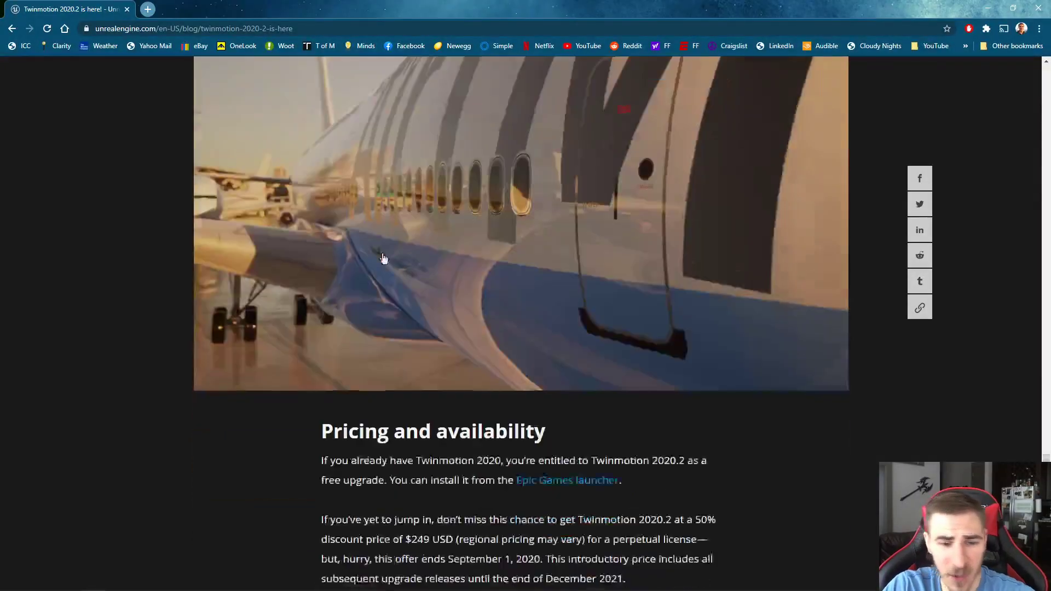
scroll(688, 263, up, 4)
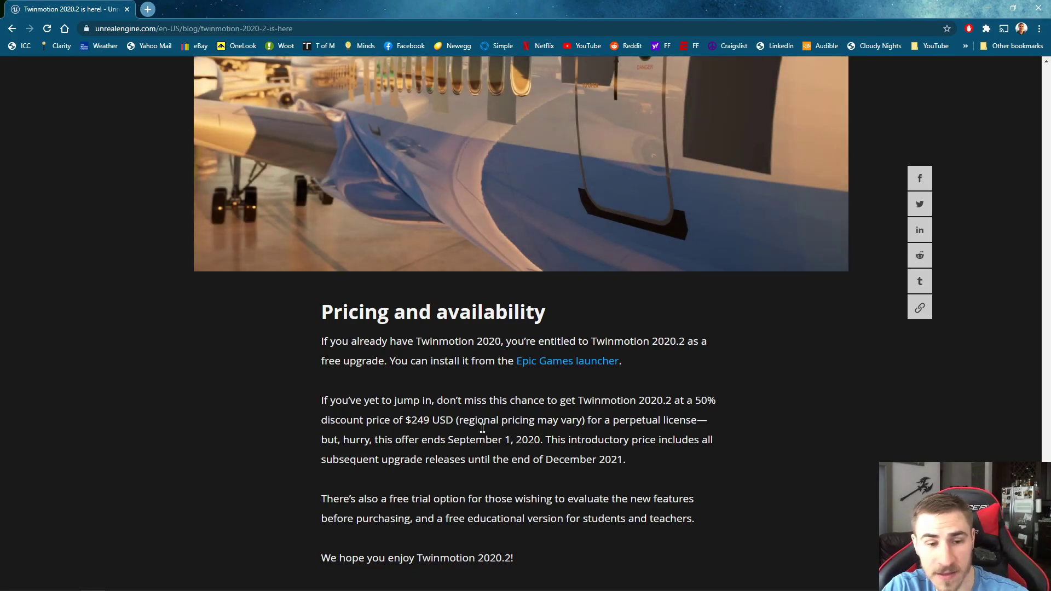
drag(646, 400, 703, 398)
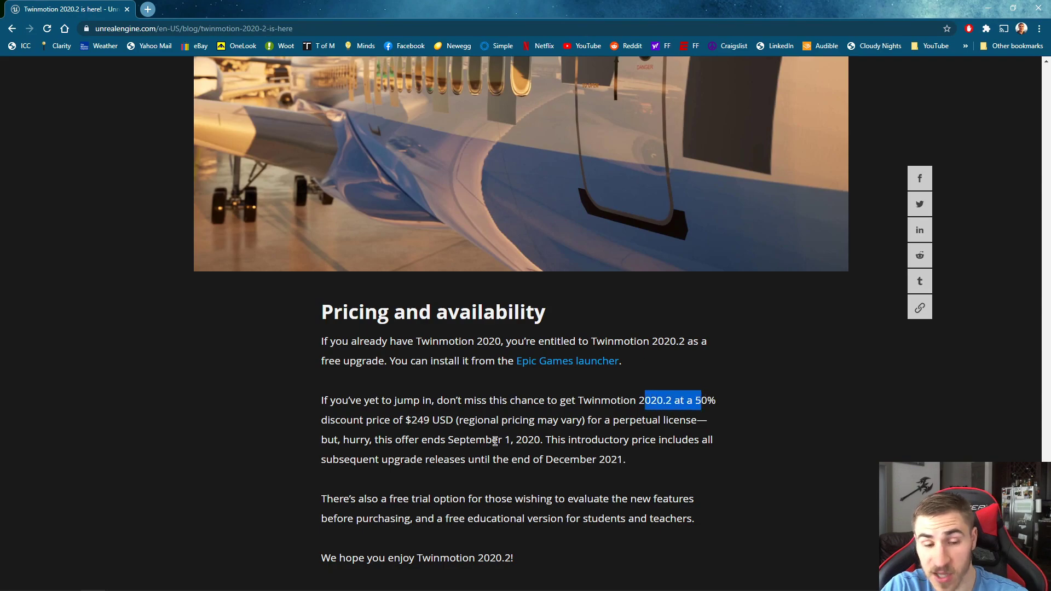
click(409, 436)
drag(404, 420, 451, 420)
click(432, 423)
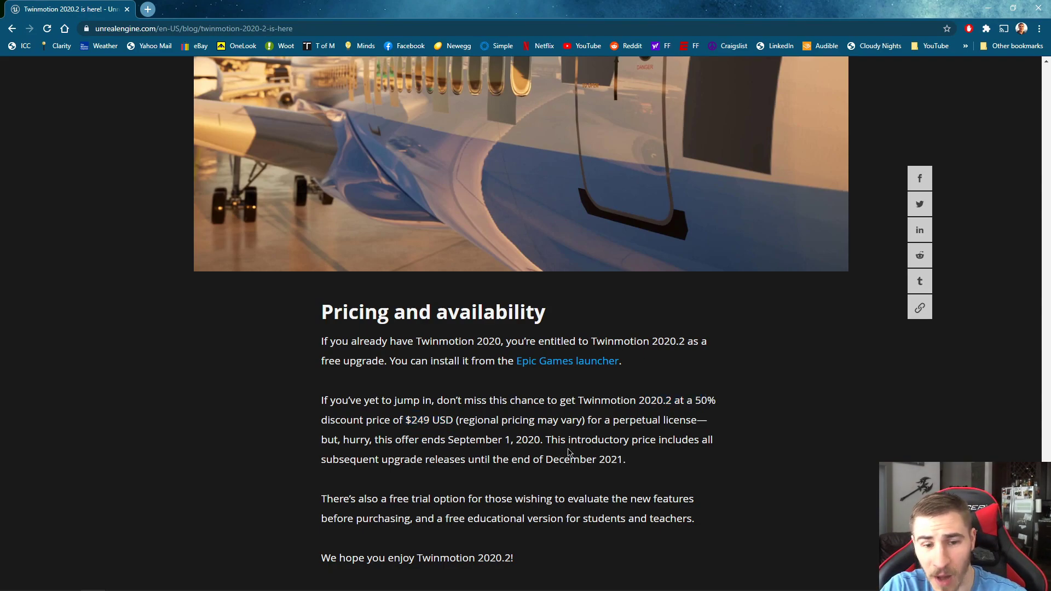
drag(533, 456, 623, 459)
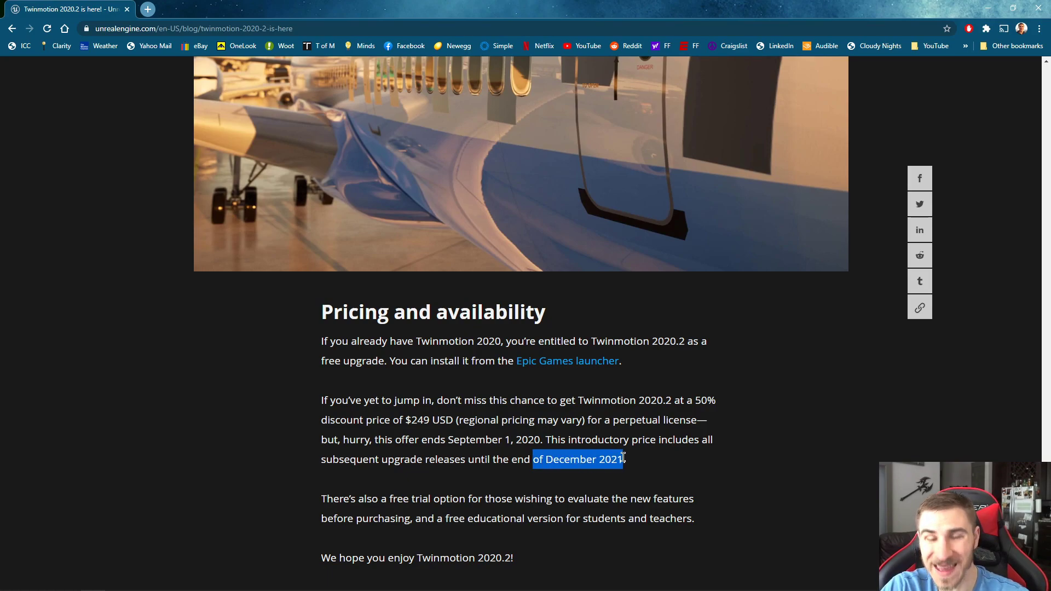
click(644, 414)
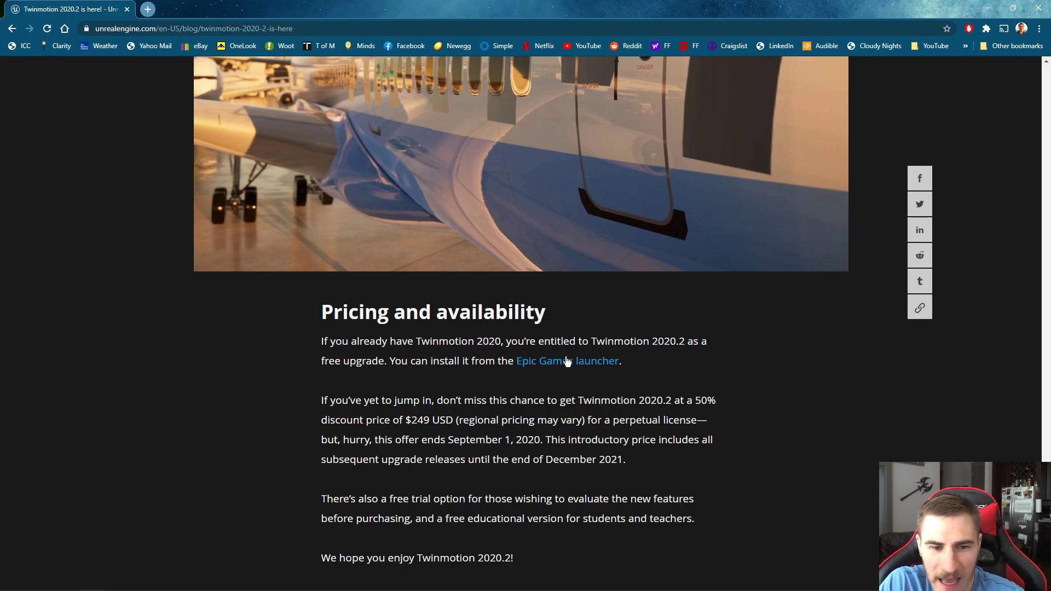
scroll(567, 362, up, 4)
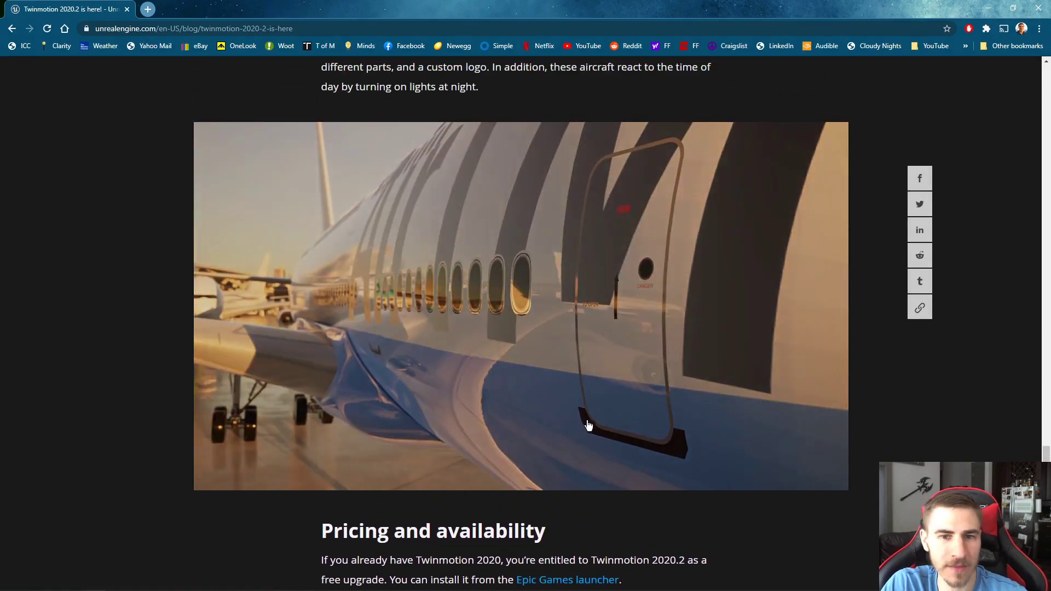